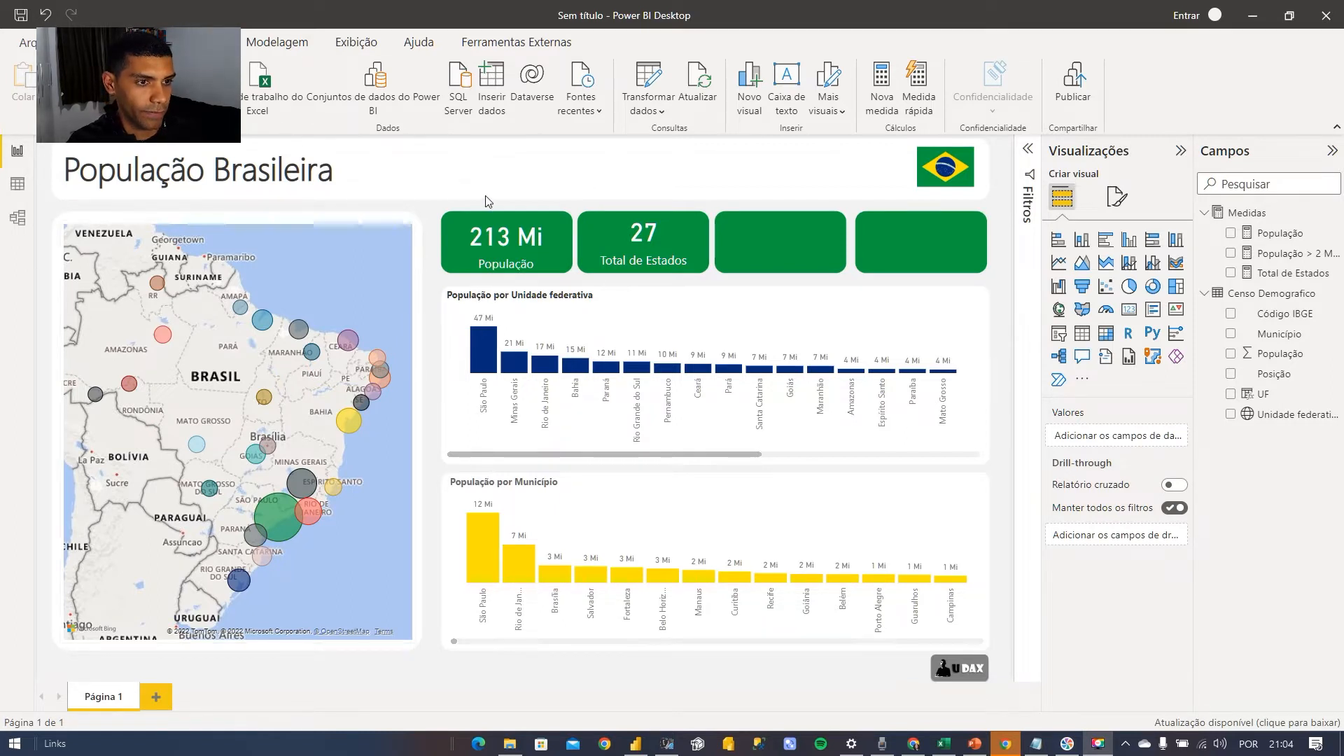
{"action": "left_click", "coordinate": [620, 265]}
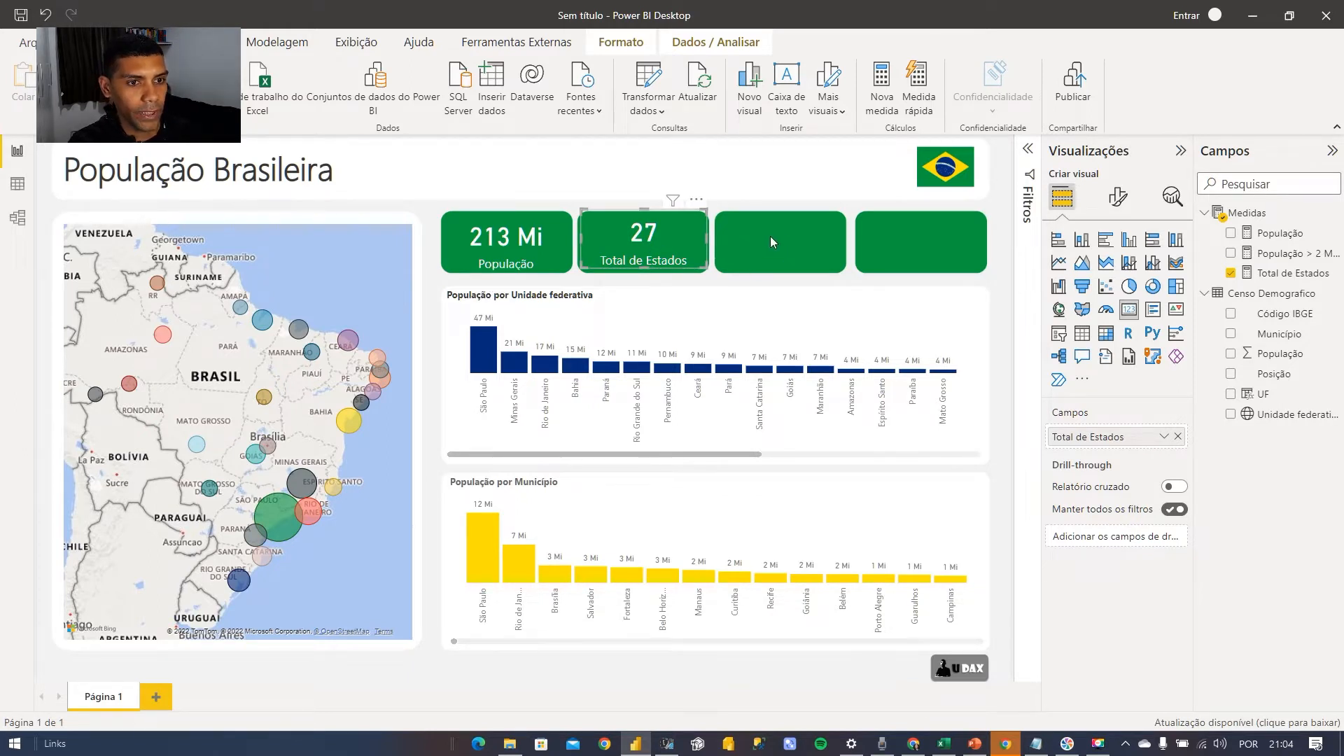
{"action": "left_click", "coordinate": [809, 231]}
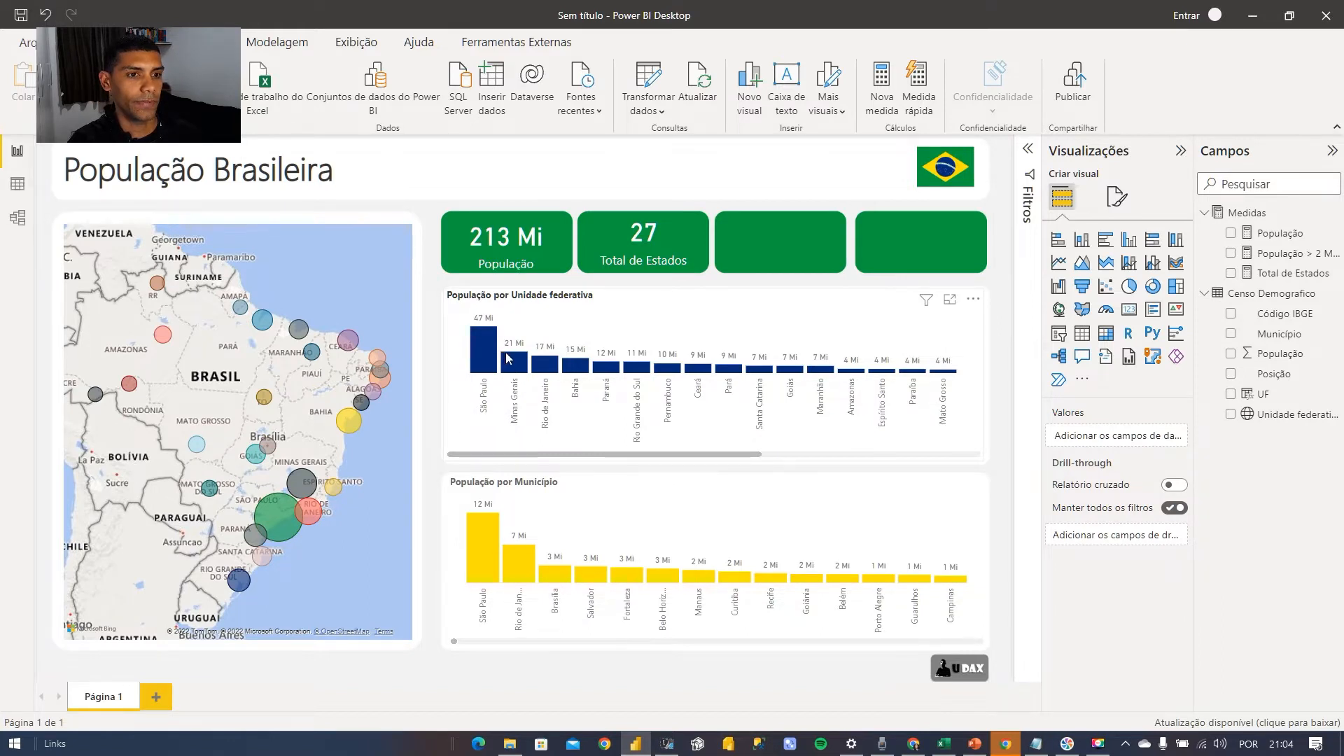
{"action": "mouse_move", "coordinate": [509, 363]}
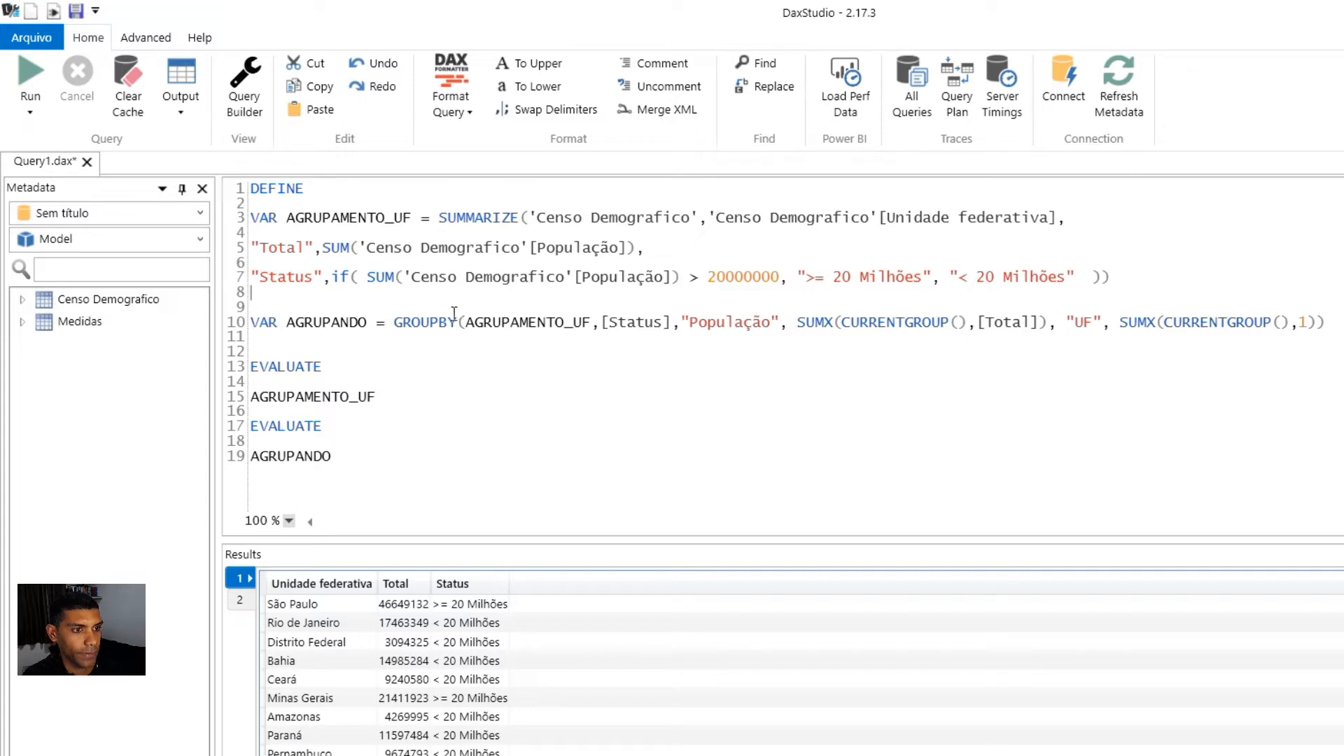
Switch to DAX Studio and insert four blank lines between the AGRUPAMENTO_UF and AGRUPANDO variable definitions
{"action": "key", "text": "Return"}
{"action": "key", "text": "Return"}
{"action": "key", "text": "Return"}
{"action": "key", "text": "Return"}
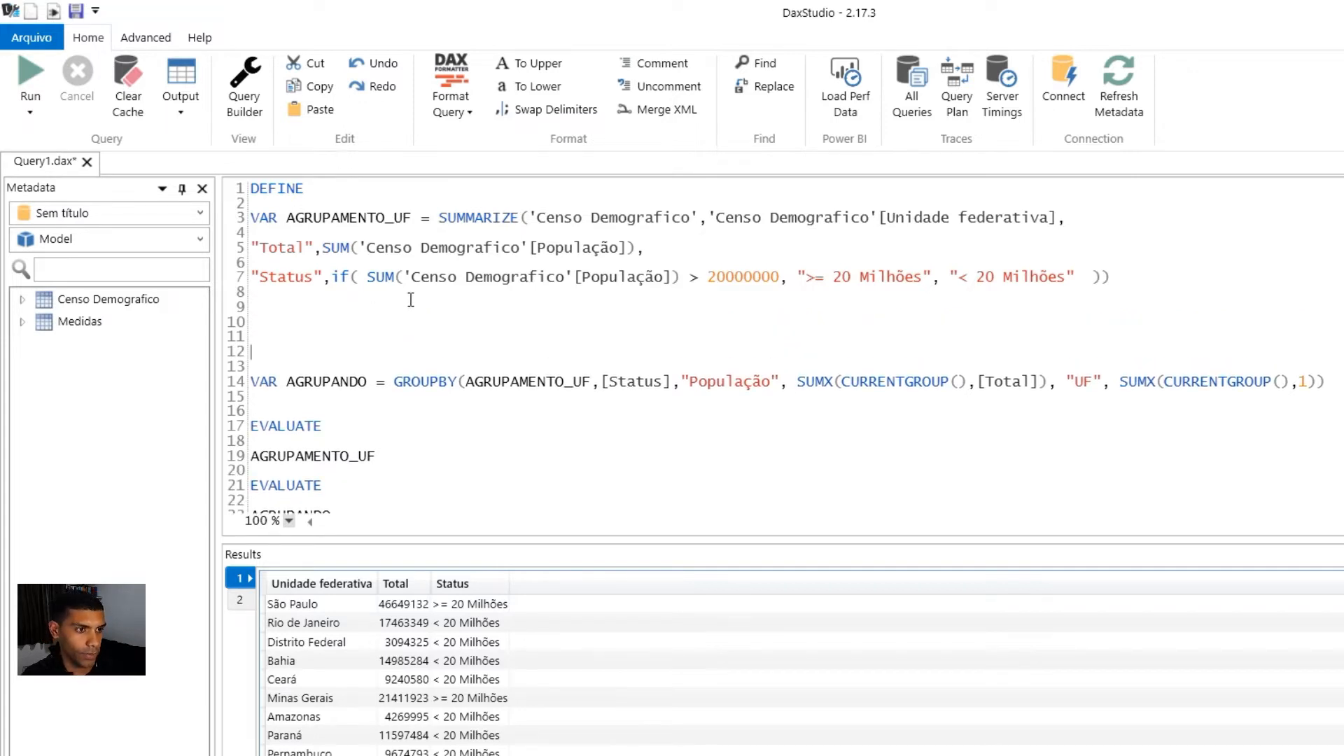
{"action": "left_click", "coordinate": [1119, 271]}
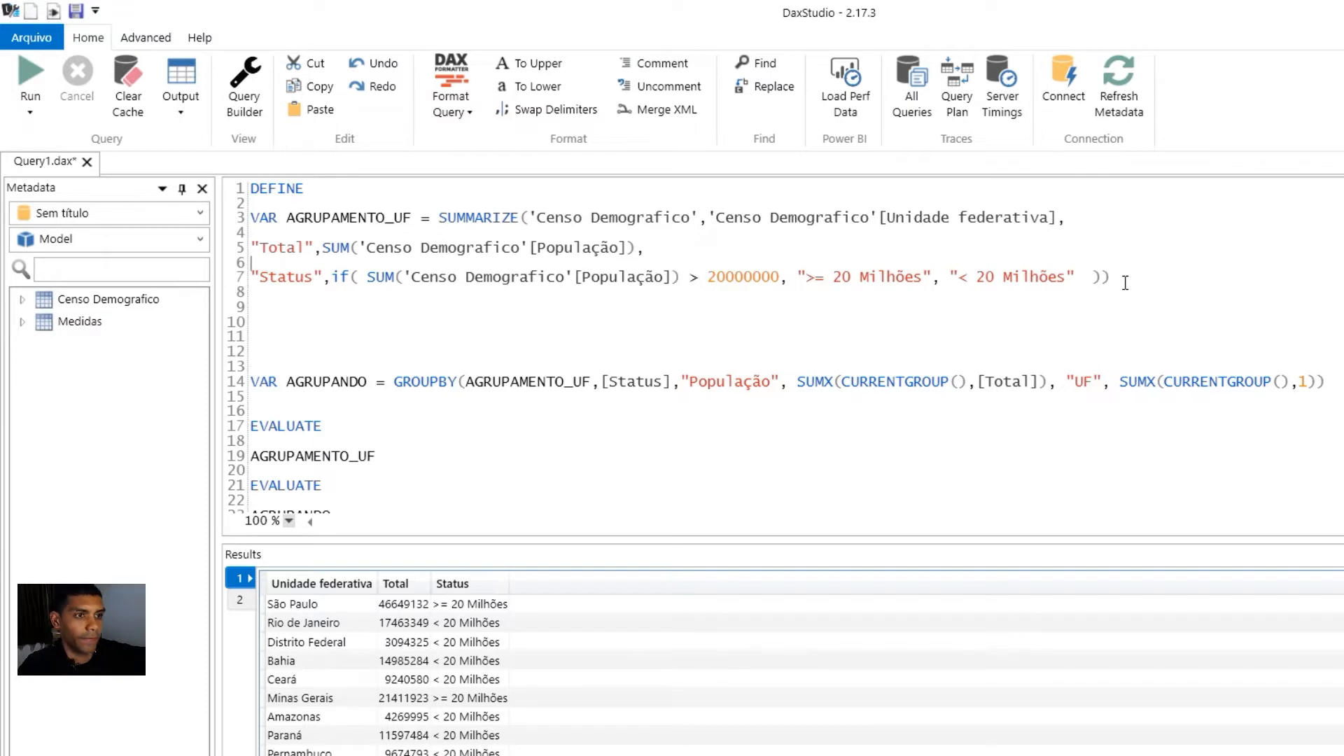
Examine the source table and grouping column in the AGRUPAMENTO_UF SUMMARIZE call, expanding the Censo Demografico table in the metadata for reference
{"action": "left_click", "coordinate": [288, 215]}
{"action": "left_click_drag", "start_coordinate": [289, 217], "coordinate": [413, 219]}
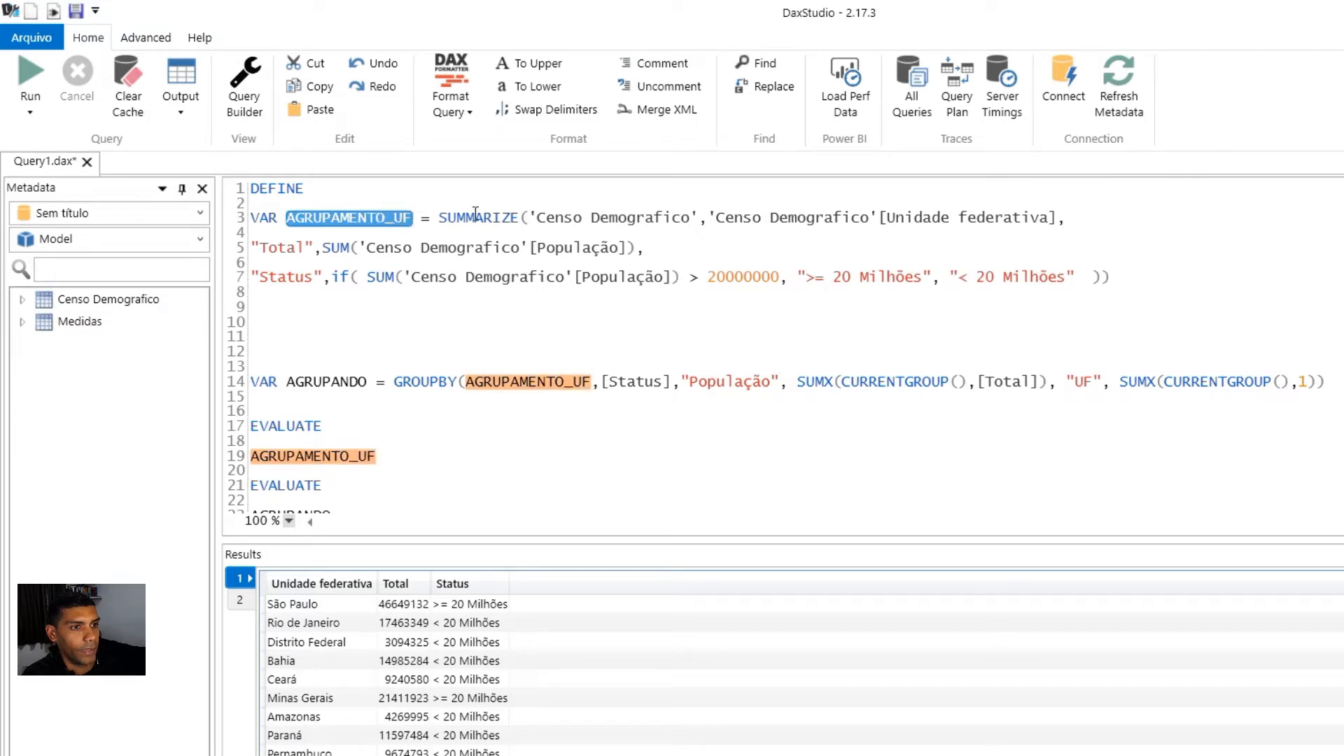
{"action": "left_click", "coordinate": [528, 215]}
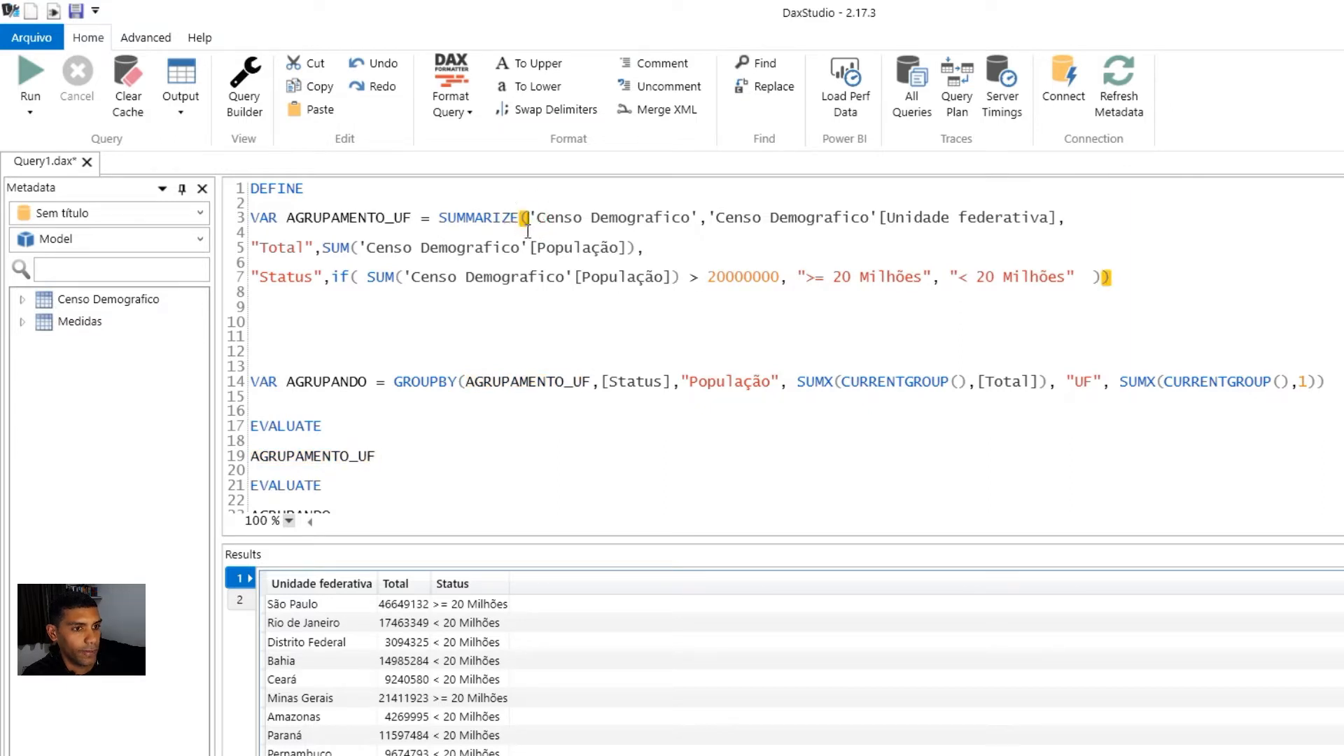
{"action": "left_click_drag", "start_coordinate": [600, 218], "coordinate": [691, 220]}
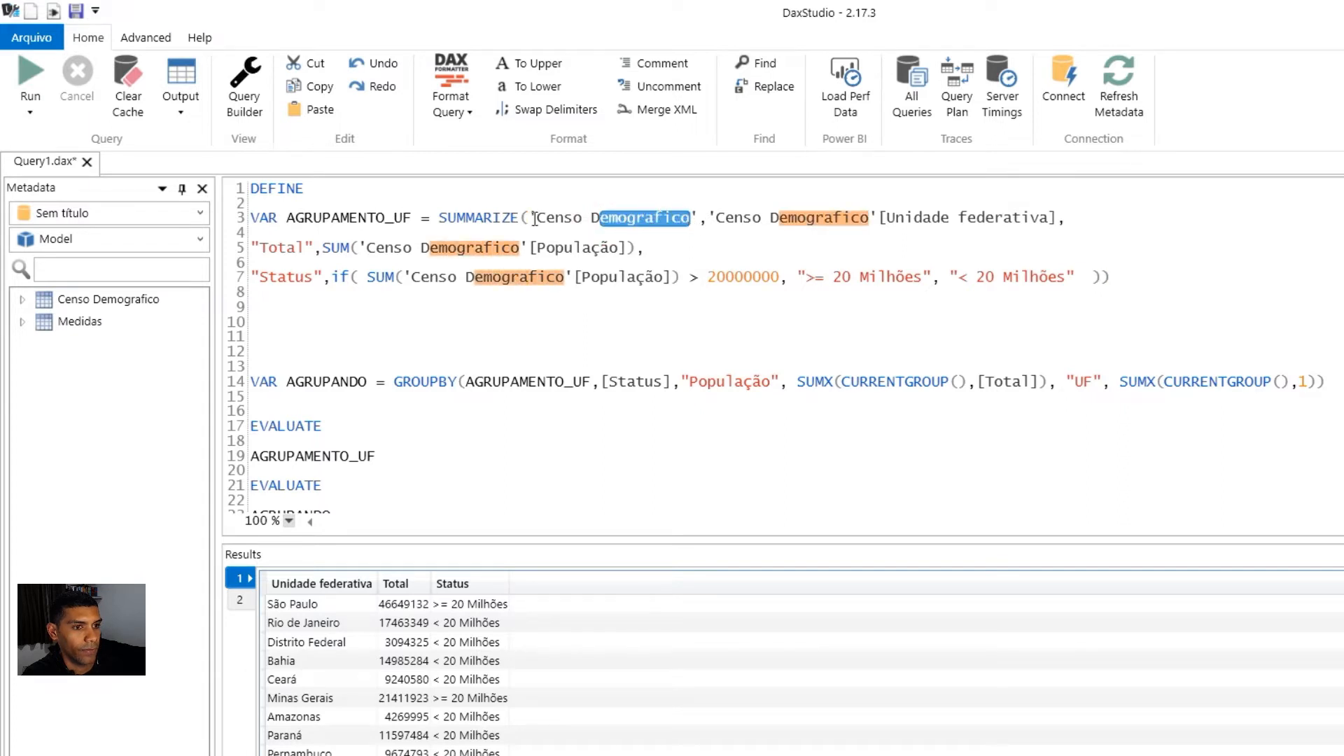
{"action": "left_click_drag", "start_coordinate": [539, 218], "coordinate": [682, 219]}
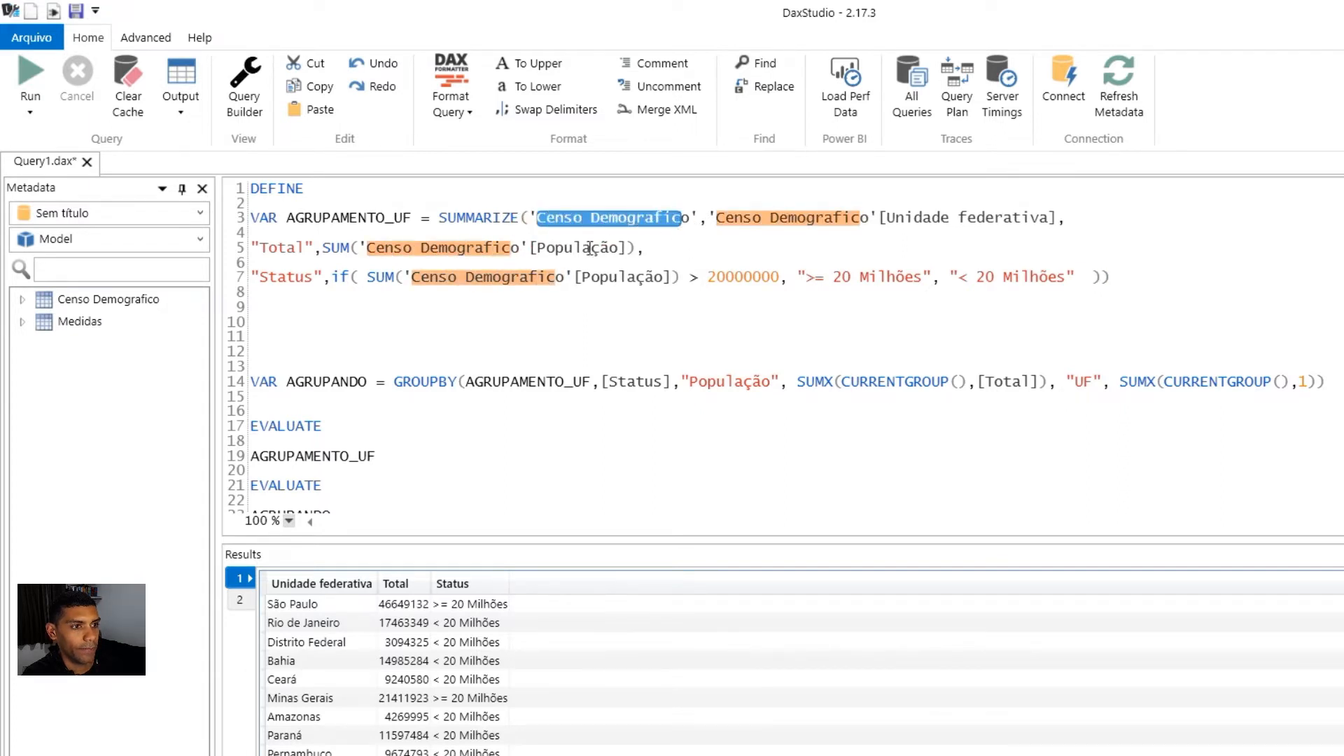
{"action": "left_click", "coordinate": [22, 300]}
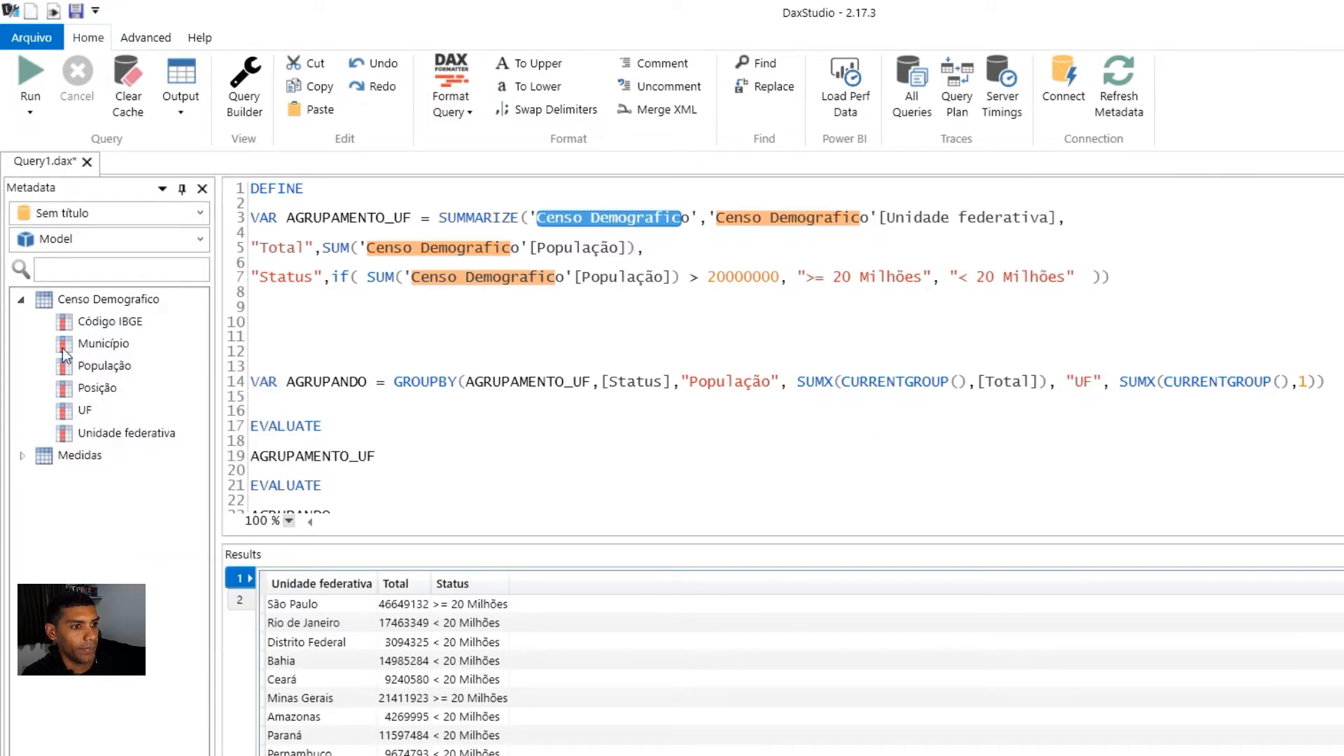
{"action": "left_click", "coordinate": [825, 237]}
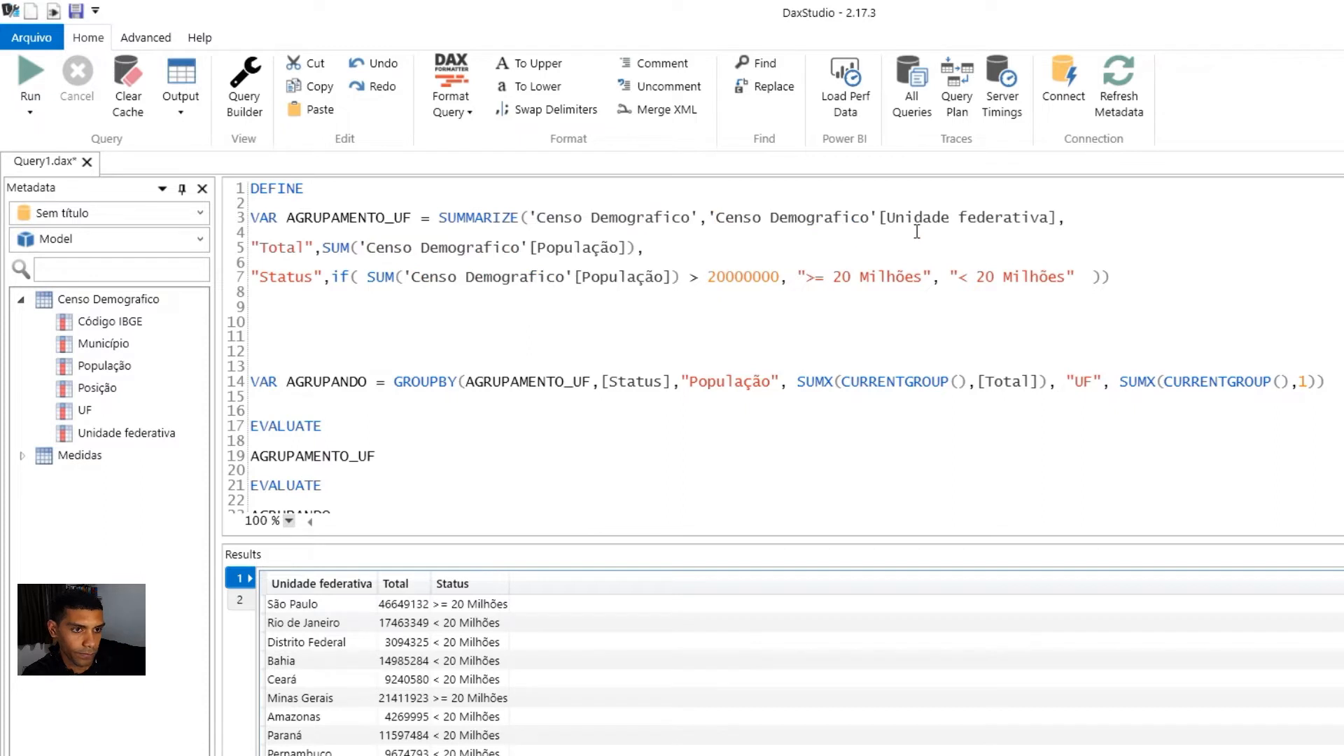
{"action": "left_click_drag", "start_coordinate": [854, 218], "coordinate": [1065, 222]}
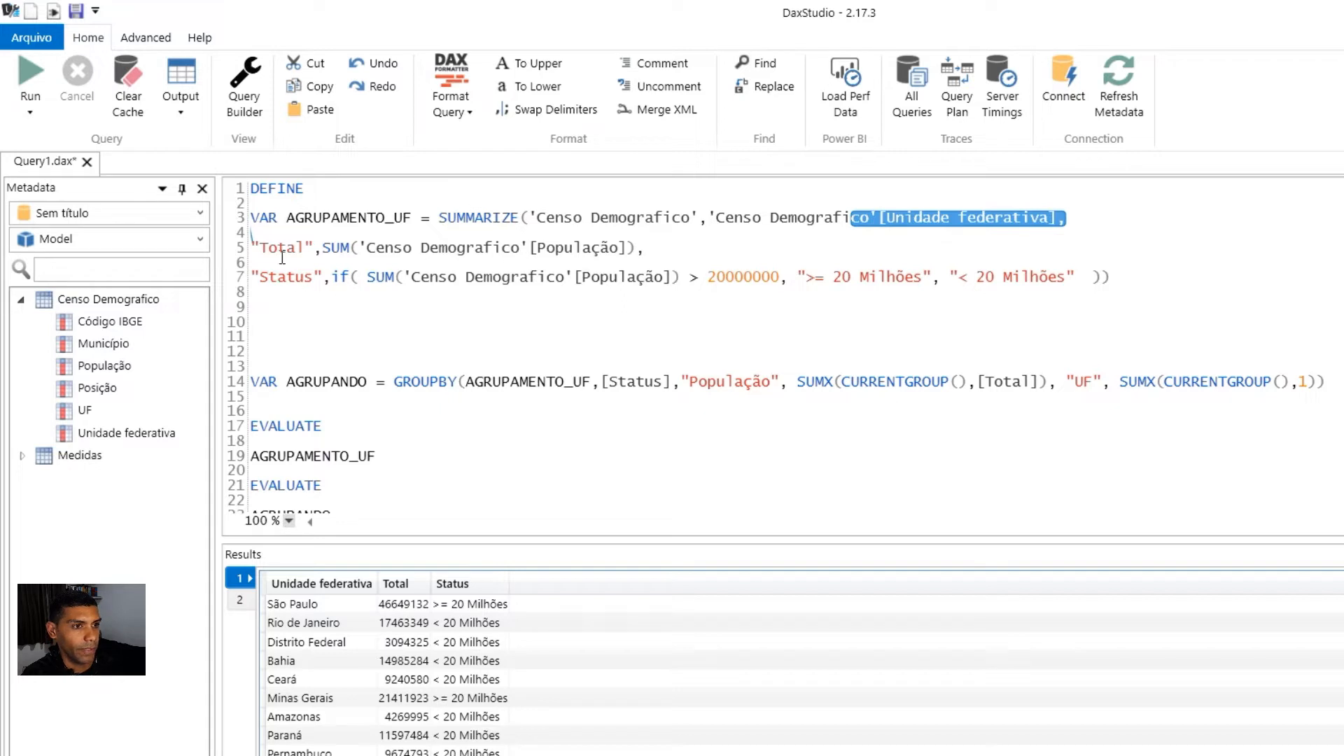
Examine the Total and Status column expressions in AGRUPAMENTO_UF, including the 20000000 threshold and its two labels
{"action": "left_click_drag", "start_coordinate": [279, 249], "coordinate": [294, 253]}
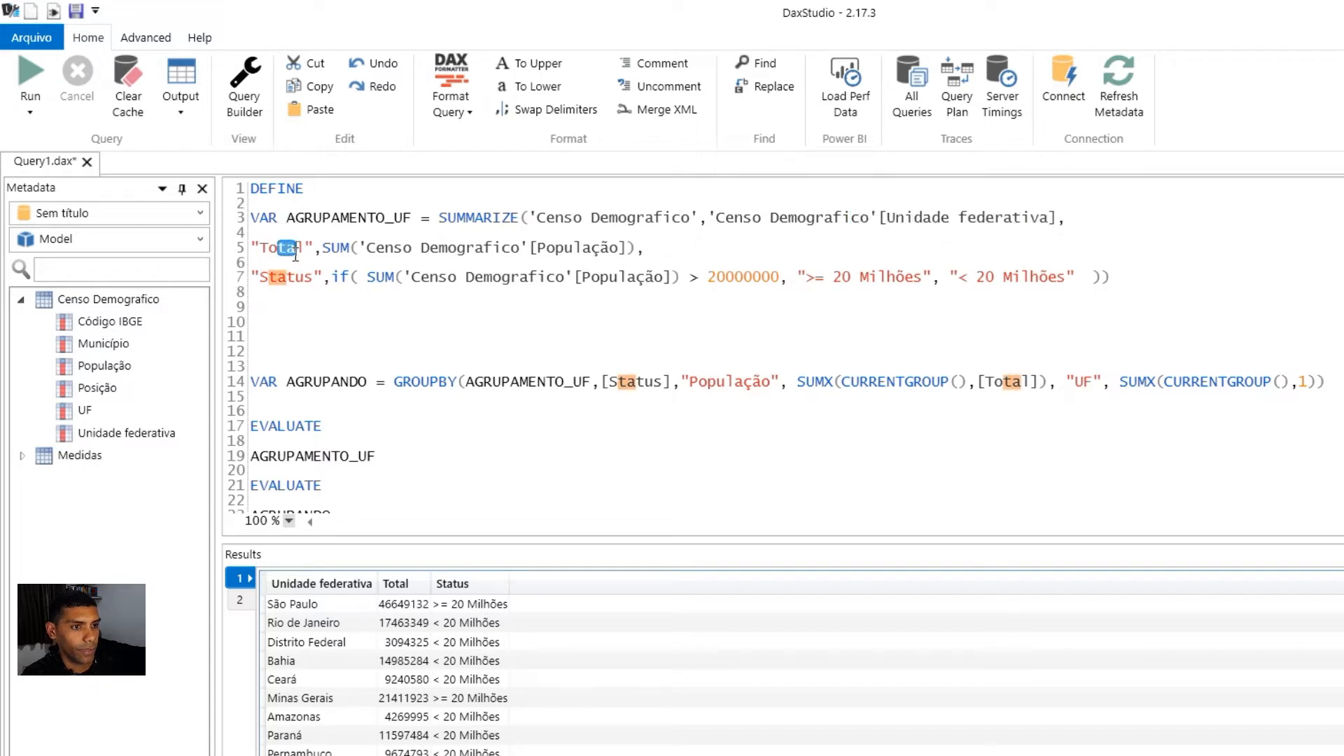
{"action": "left_click_drag", "start_coordinate": [376, 249], "coordinate": [639, 250]}
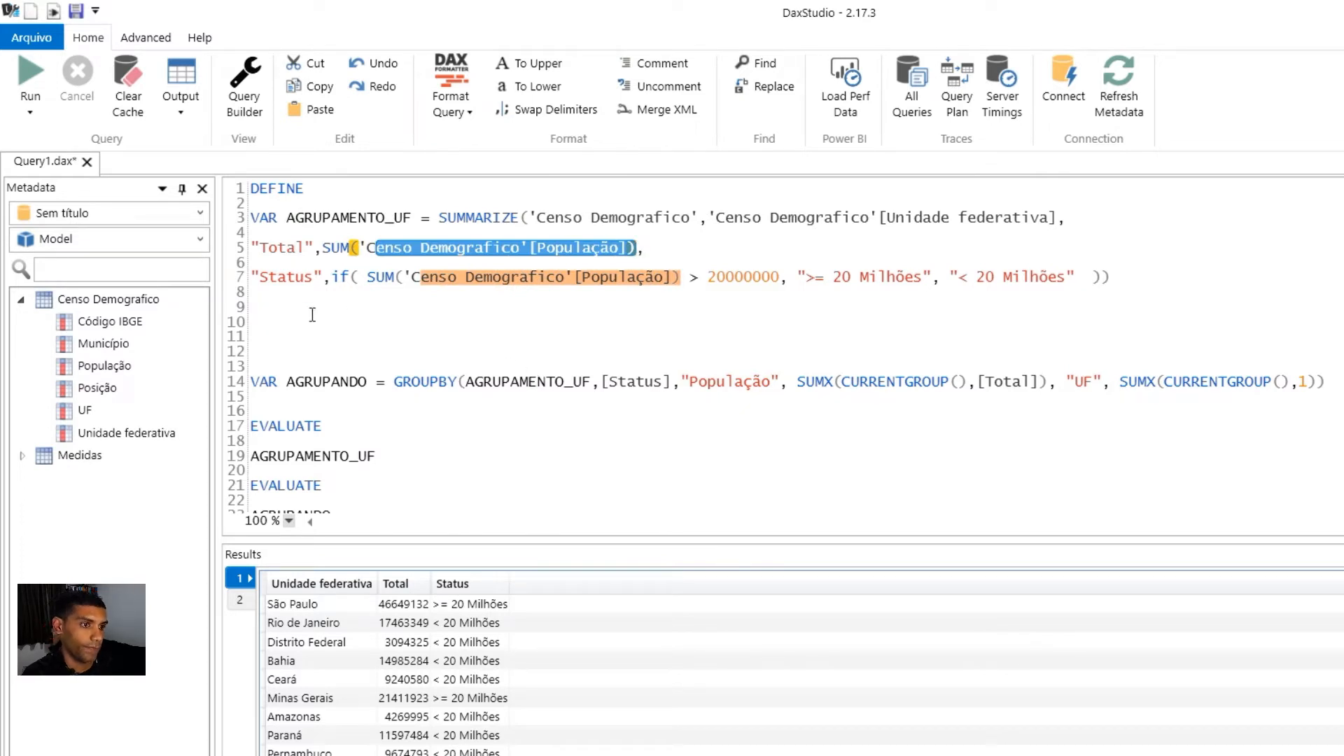
{"action": "left_click", "coordinate": [285, 277]}
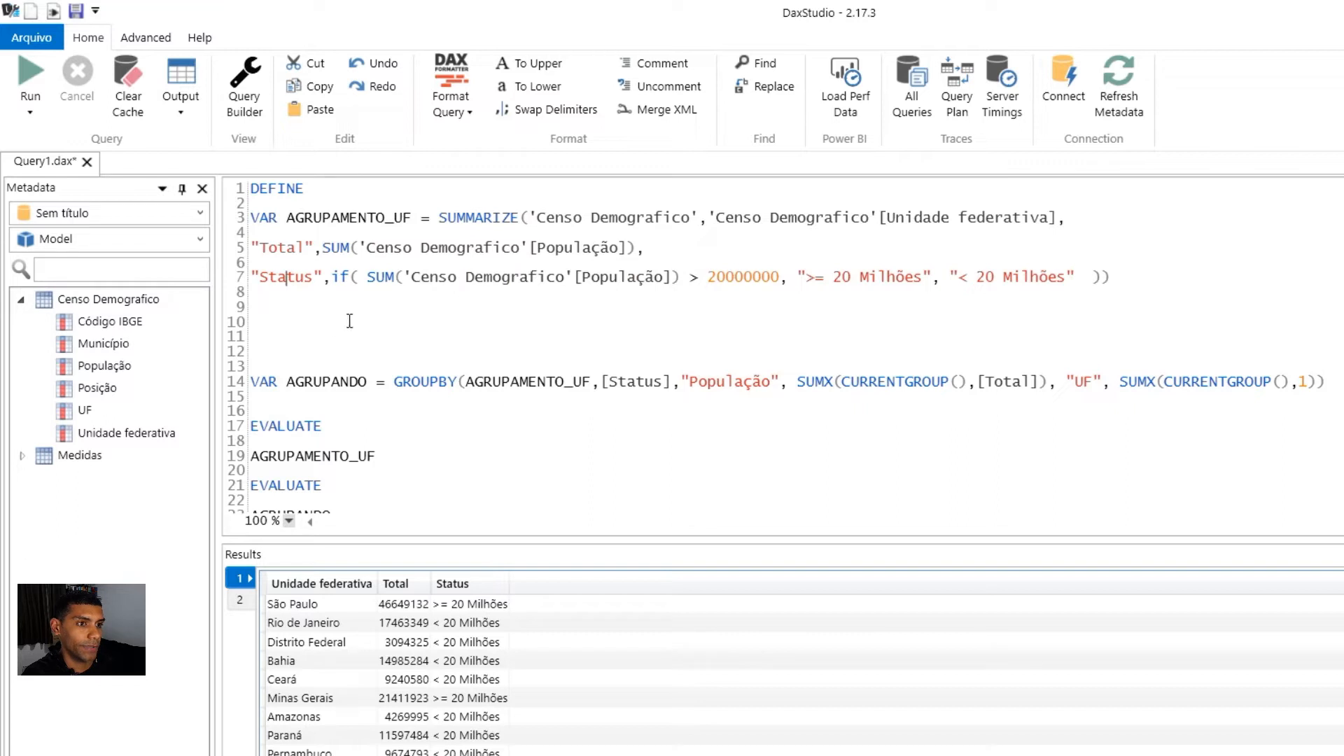
{"action": "left_click_drag", "start_coordinate": [367, 277], "coordinate": [776, 278]}
{"action": "left_click", "coordinate": [734, 276]}
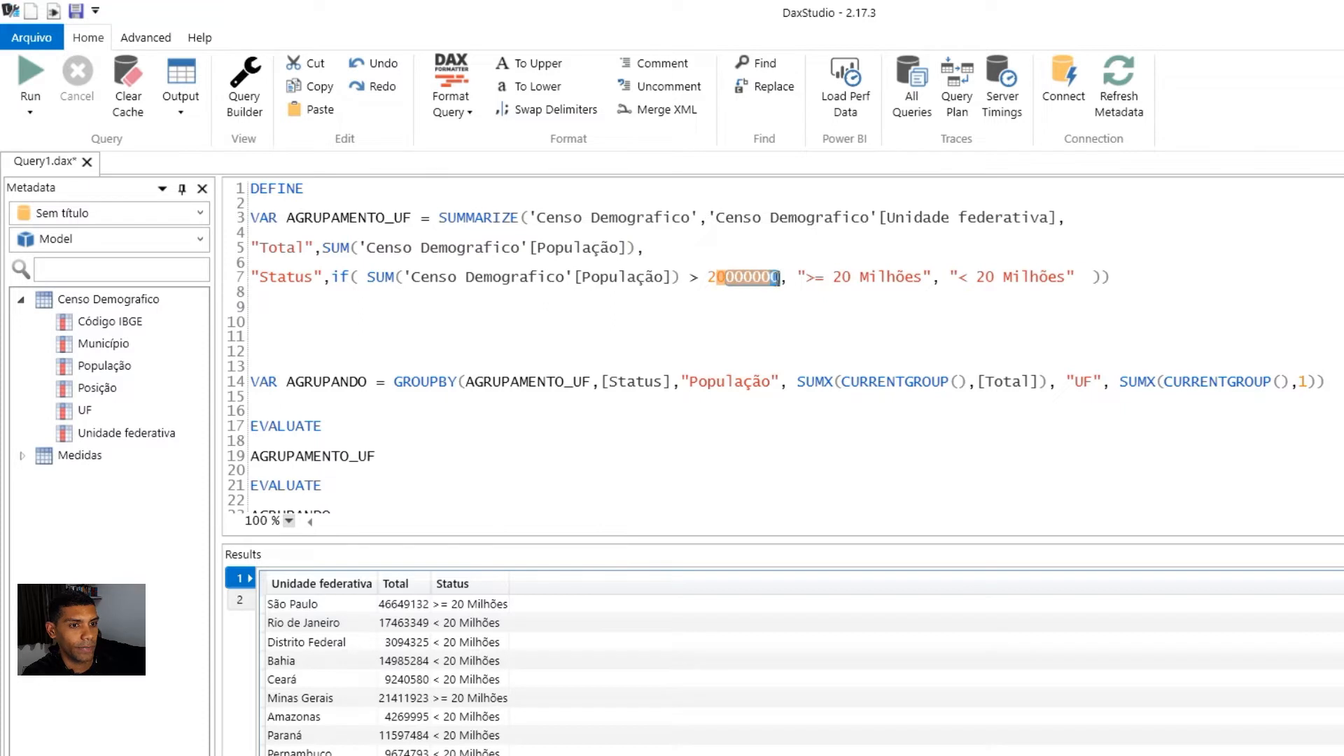
{"action": "left_click", "coordinate": [748, 280]}
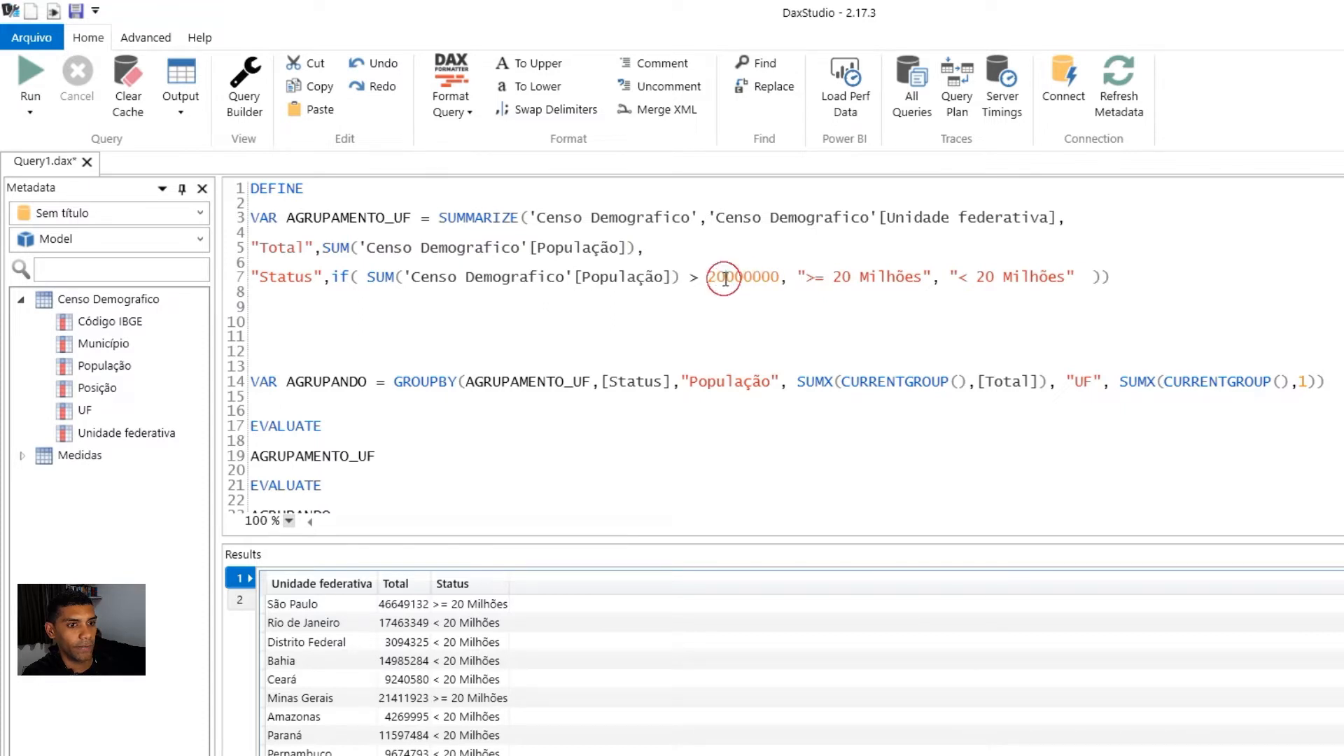
{"action": "key", "text": "Right"}
{"action": "key", "text": "Right"}
{"action": "key", "text": "Right"}
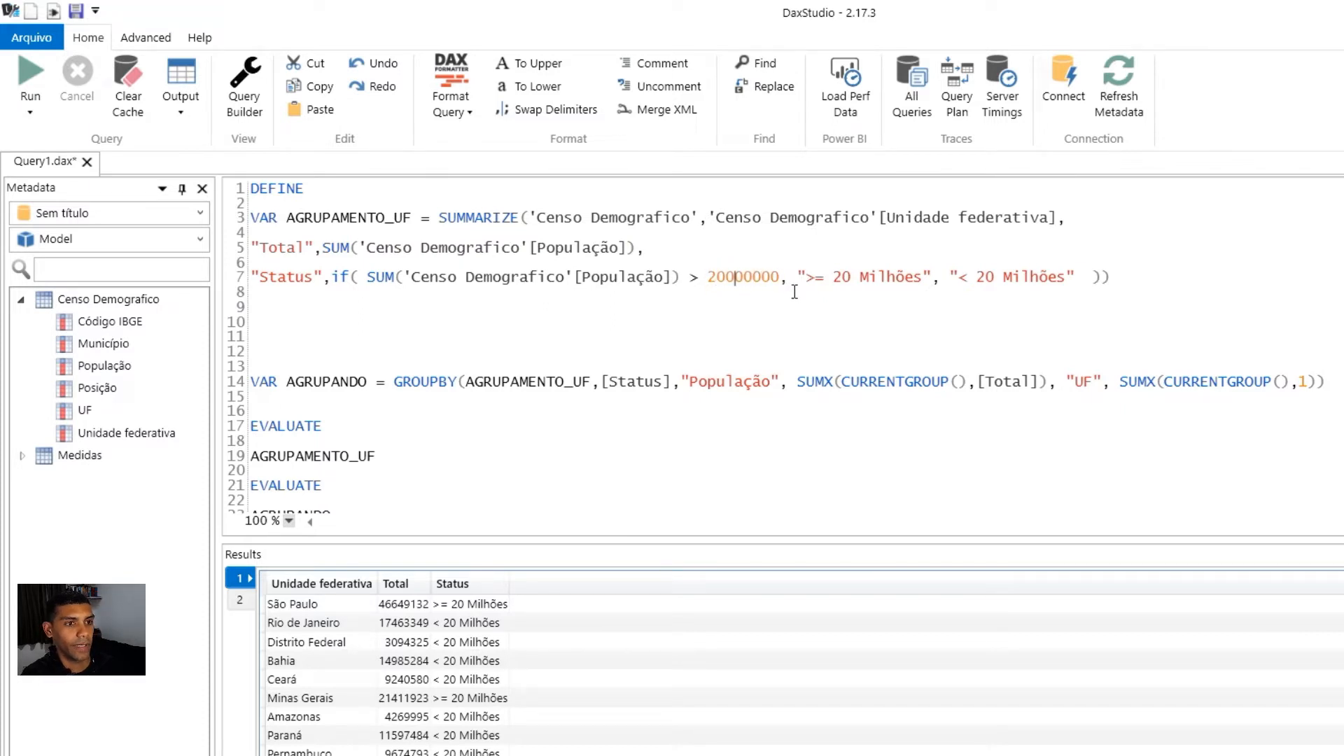
{"action": "key", "text": "Right"}
{"action": "key", "text": "Right"}
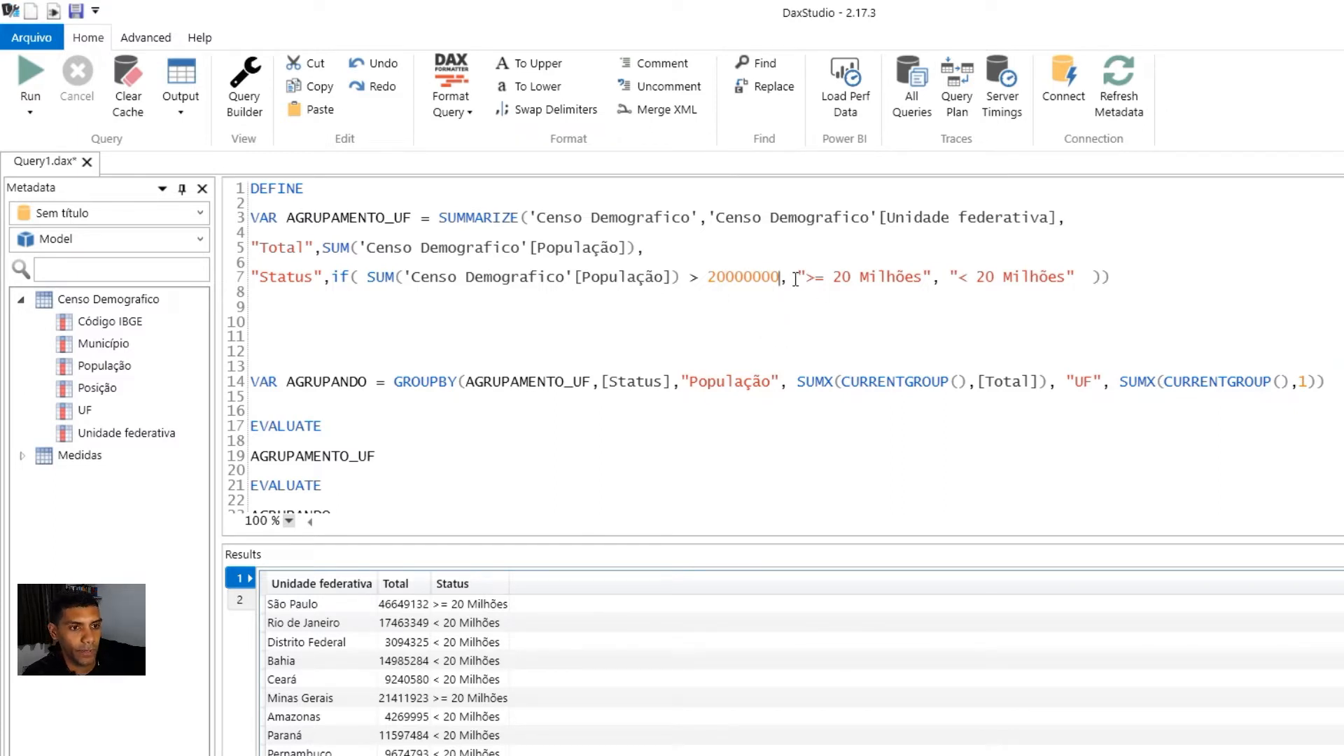
{"action": "left_click_drag", "start_coordinate": [805, 278], "coordinate": [1065, 288]}
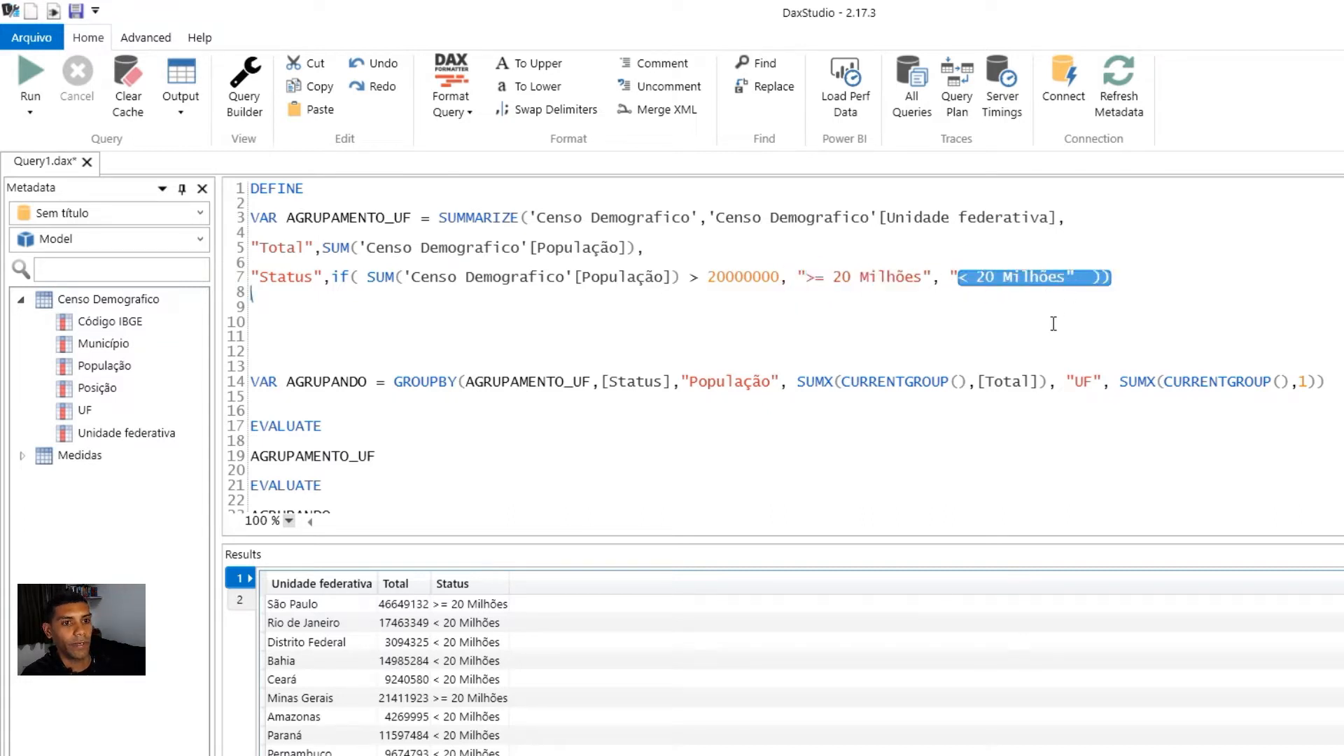
{"action": "left_click", "coordinate": [1184, 282]}
{"action": "left_click", "coordinate": [1120, 282]}
{"action": "left_click_drag", "start_coordinate": [1120, 283], "coordinate": [269, 218]}
{"action": "scroll", "coordinate": [362, 335], "scroll_direction": "down", "scroll_amount": 1}
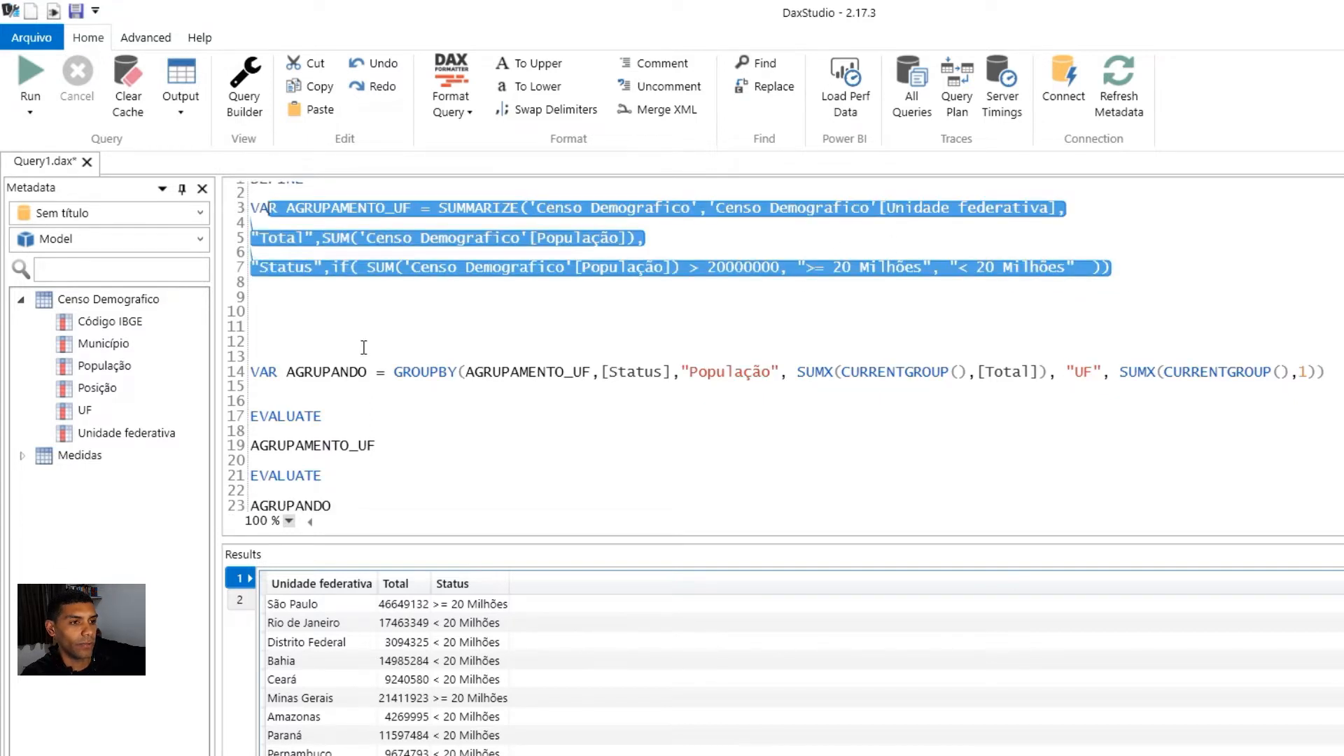
Examine the EVALUATE statement for AGRUPAMENTO_UF and look through the population totals and statuses per state in its results
{"action": "left_click_drag", "start_coordinate": [254, 414], "coordinate": [335, 414]}
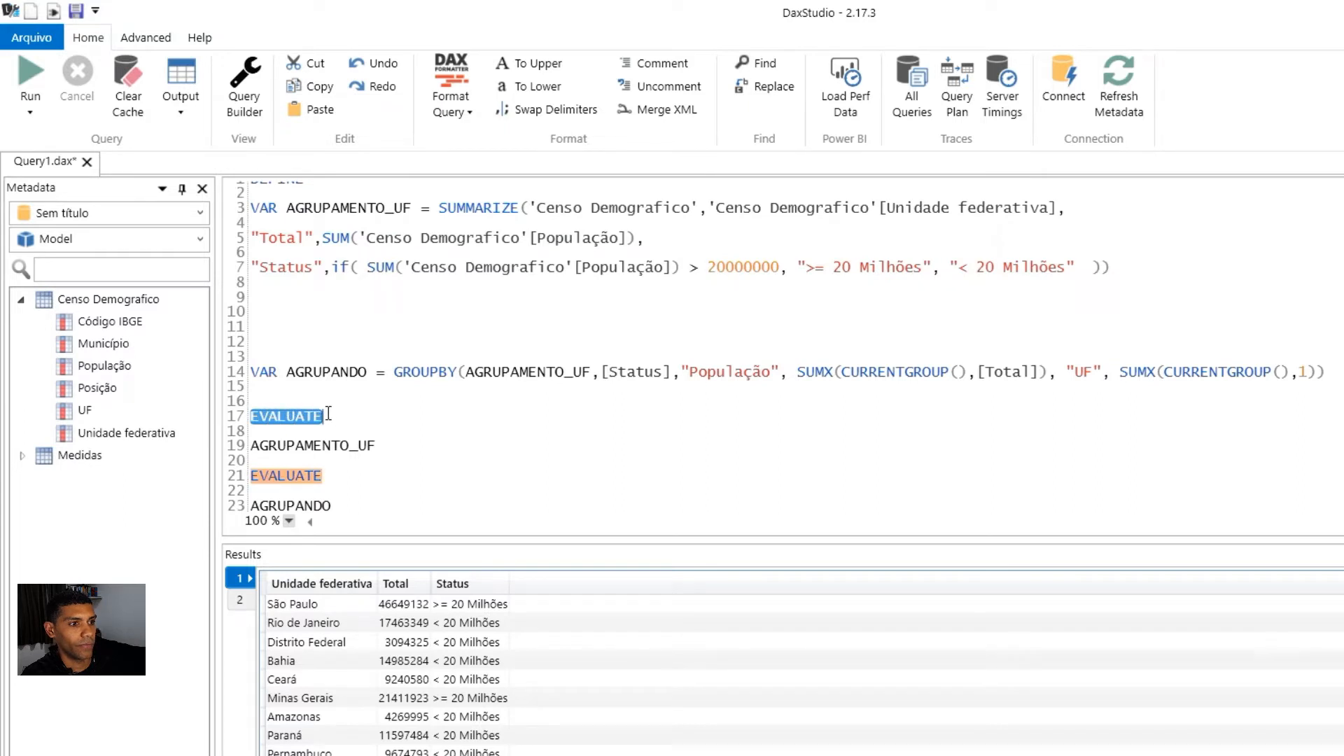
{"action": "left_click", "coordinate": [285, 445]}
{"action": "left_click_drag", "start_coordinate": [252, 445], "coordinate": [286, 445]}
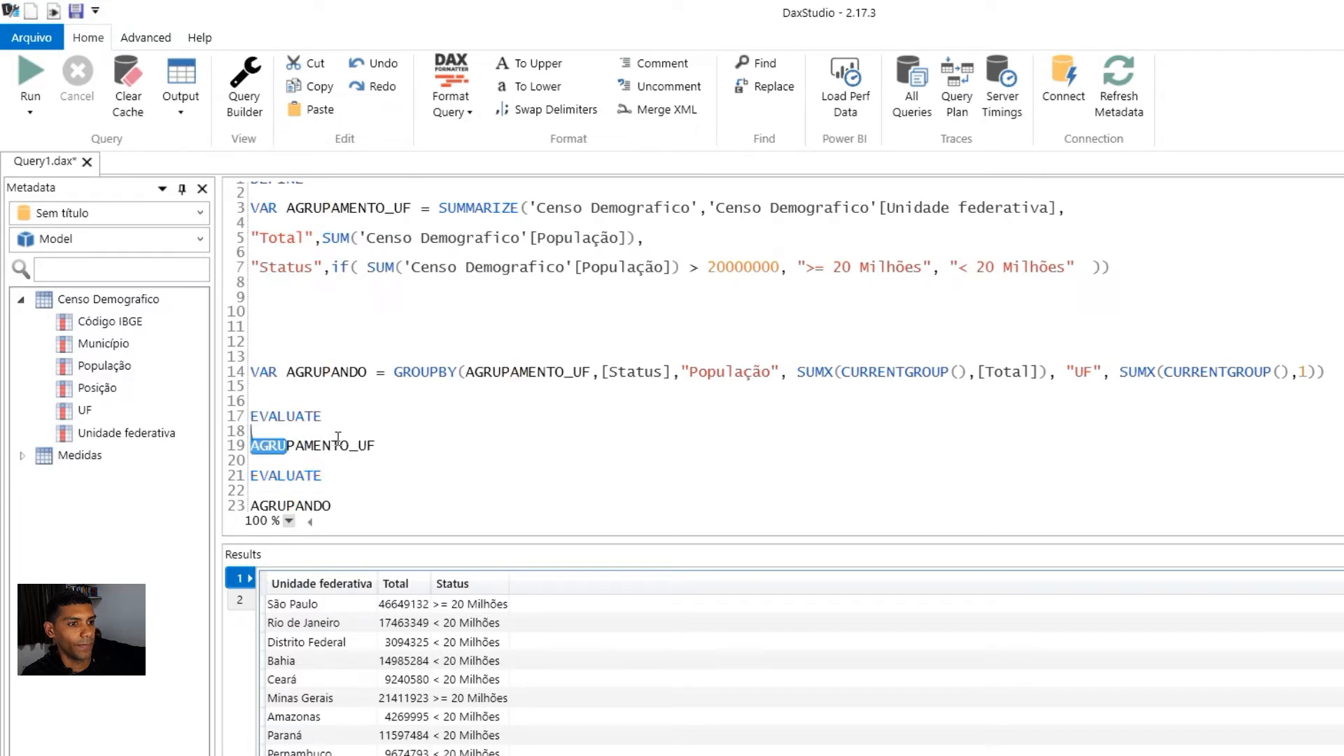
{"action": "left_click", "coordinate": [386, 435]}
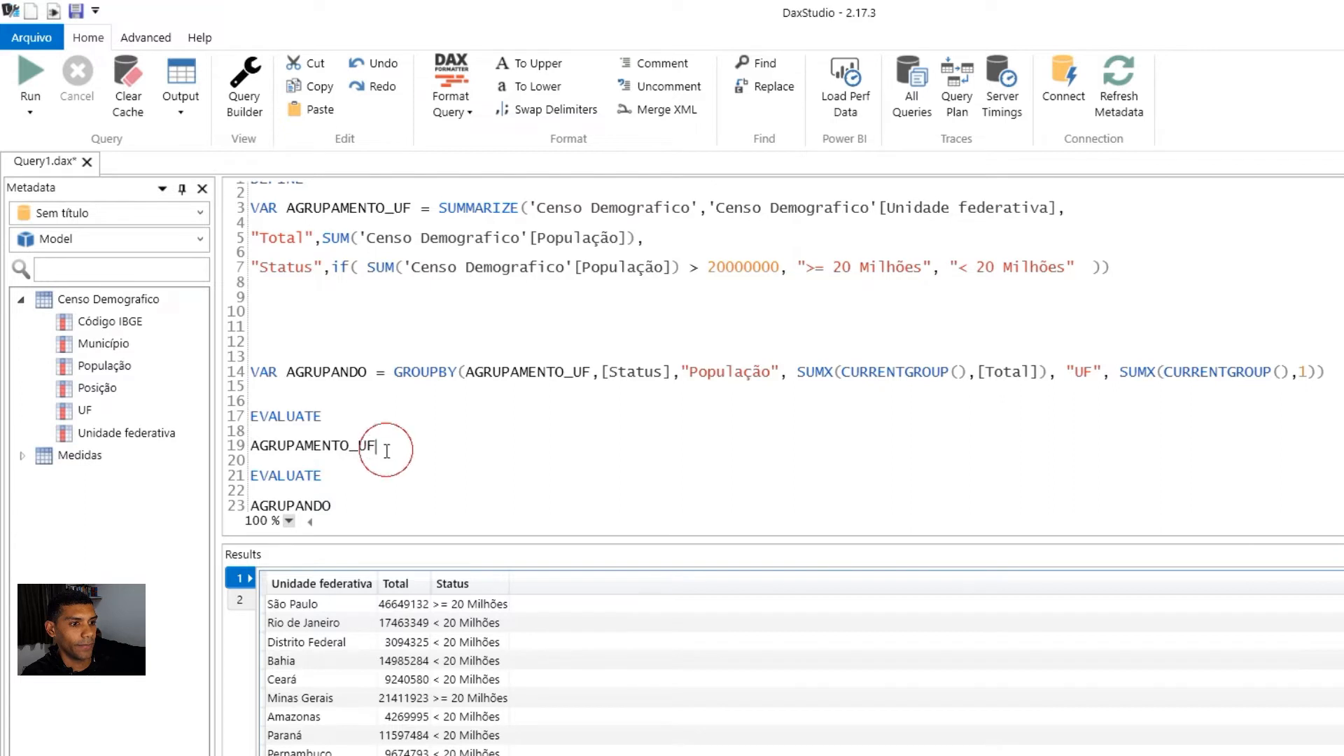
{"action": "scroll", "coordinate": [368, 657], "scroll_direction": "down", "scroll_amount": 5}
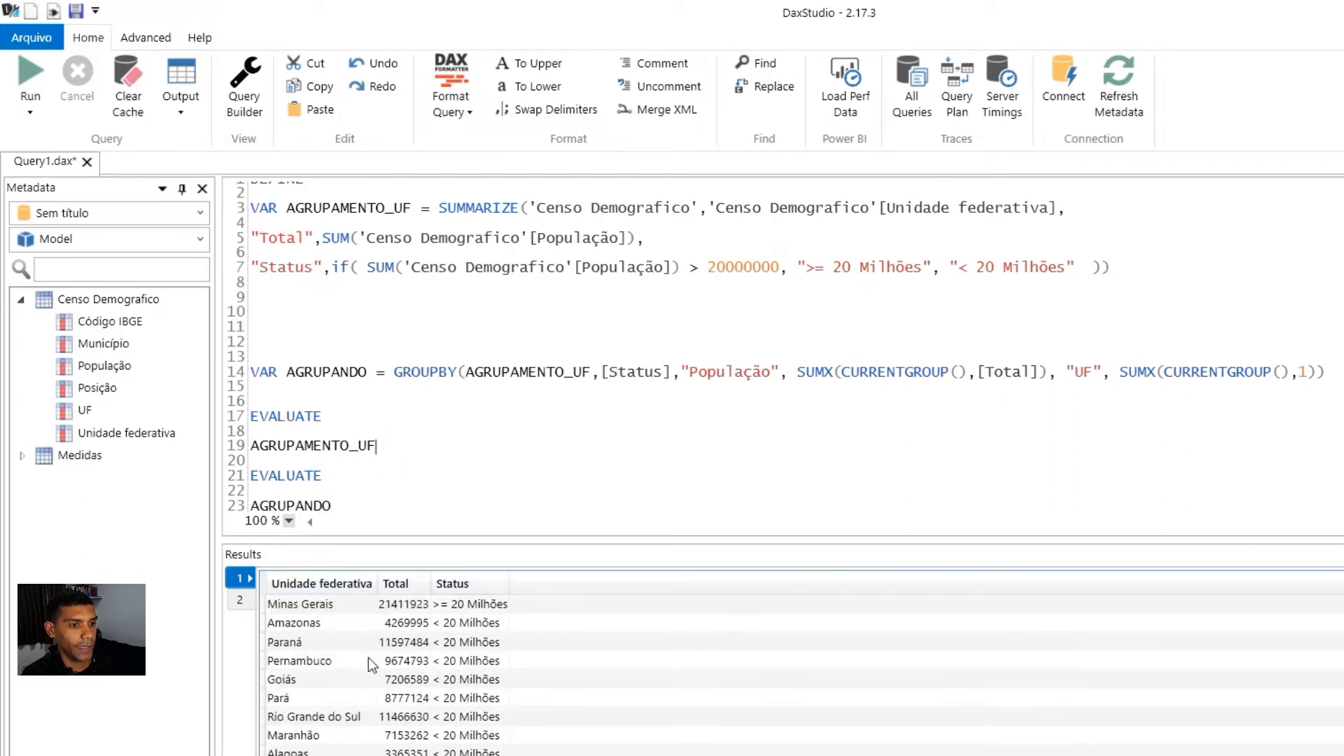
{"action": "scroll", "coordinate": [374, 667], "scroll_direction": "up", "scroll_amount": 5}
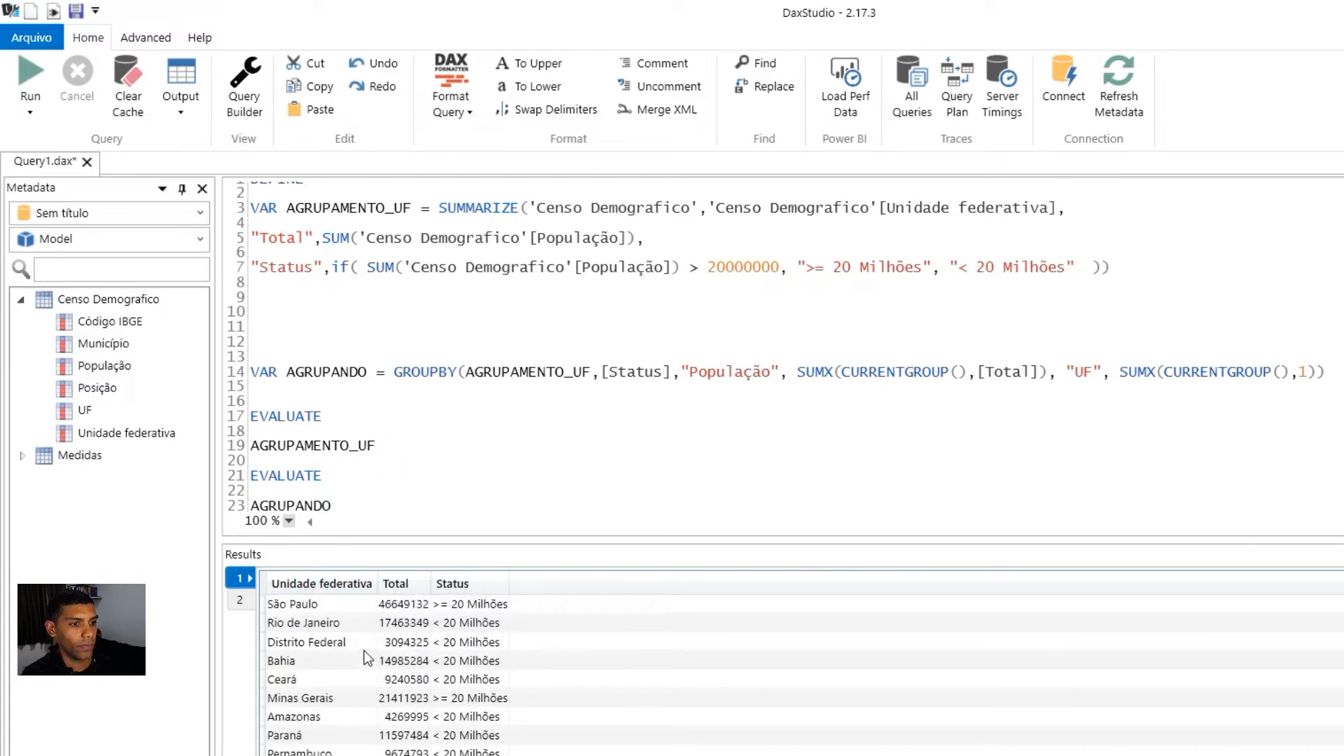
{"action": "scroll", "coordinate": [341, 661], "scroll_direction": "down", "scroll_amount": 3}
{"action": "scroll", "coordinate": [341, 669], "scroll_direction": "down", "scroll_amount": 1}
{"action": "scroll", "coordinate": [342, 669], "scroll_direction": "up", "scroll_amount": 5}
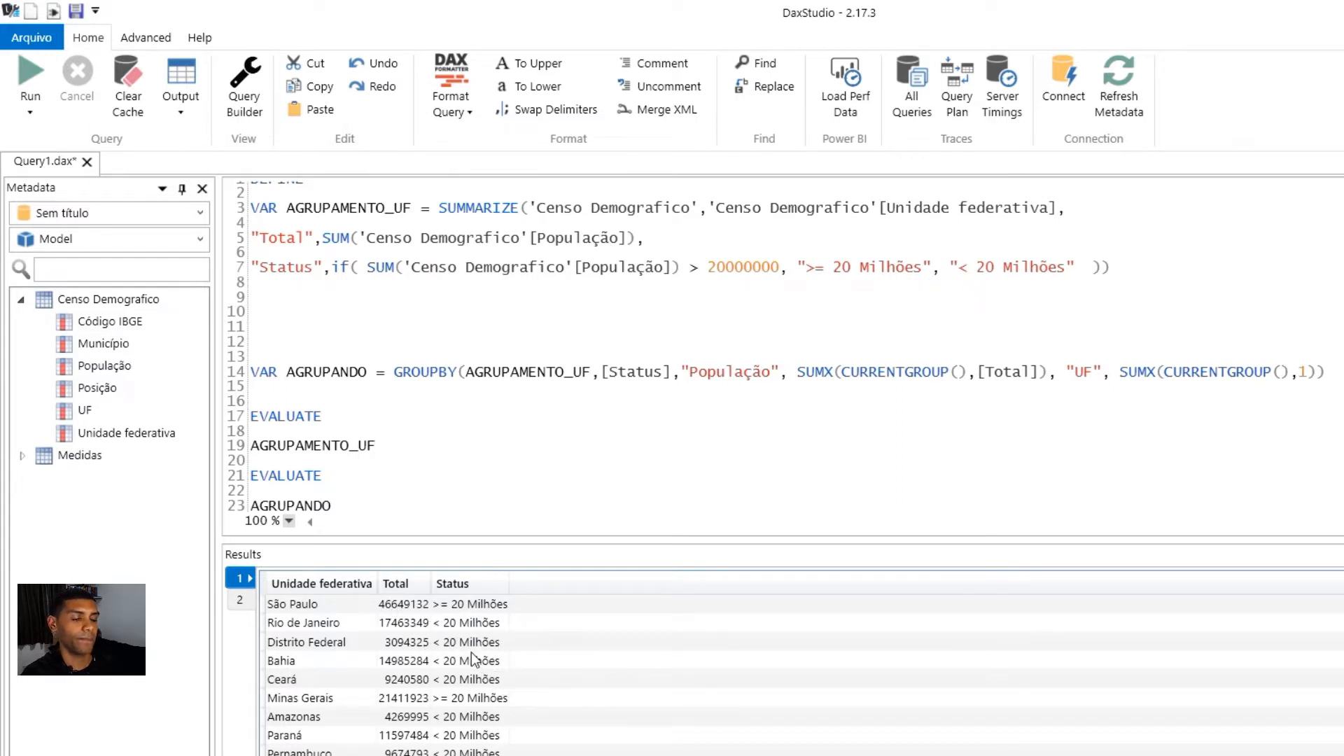
Show the syntax hint for GROUPBY in the AGRUPANDO variable and examine its "População" name argument
{"action": "scroll", "coordinate": [526, 385], "scroll_direction": "up", "scroll_amount": 1}
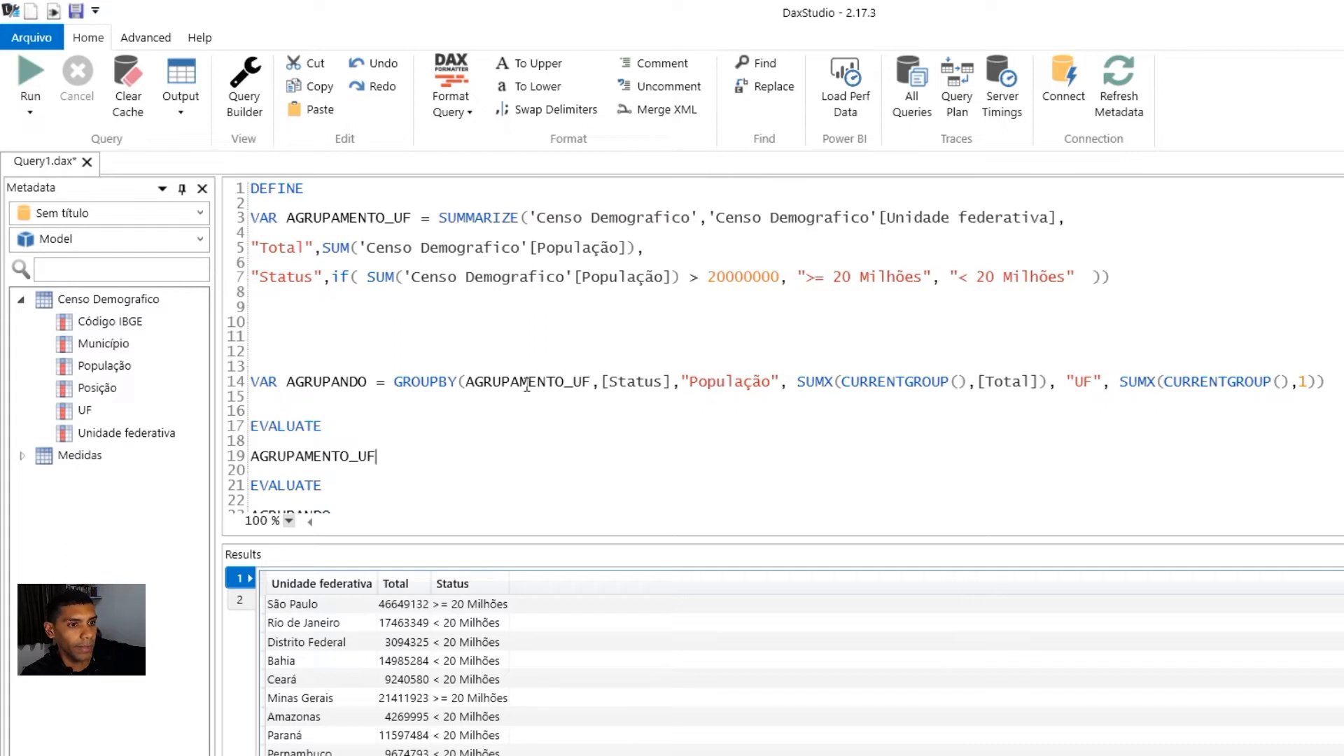
{"action": "left_click", "coordinate": [464, 379]}
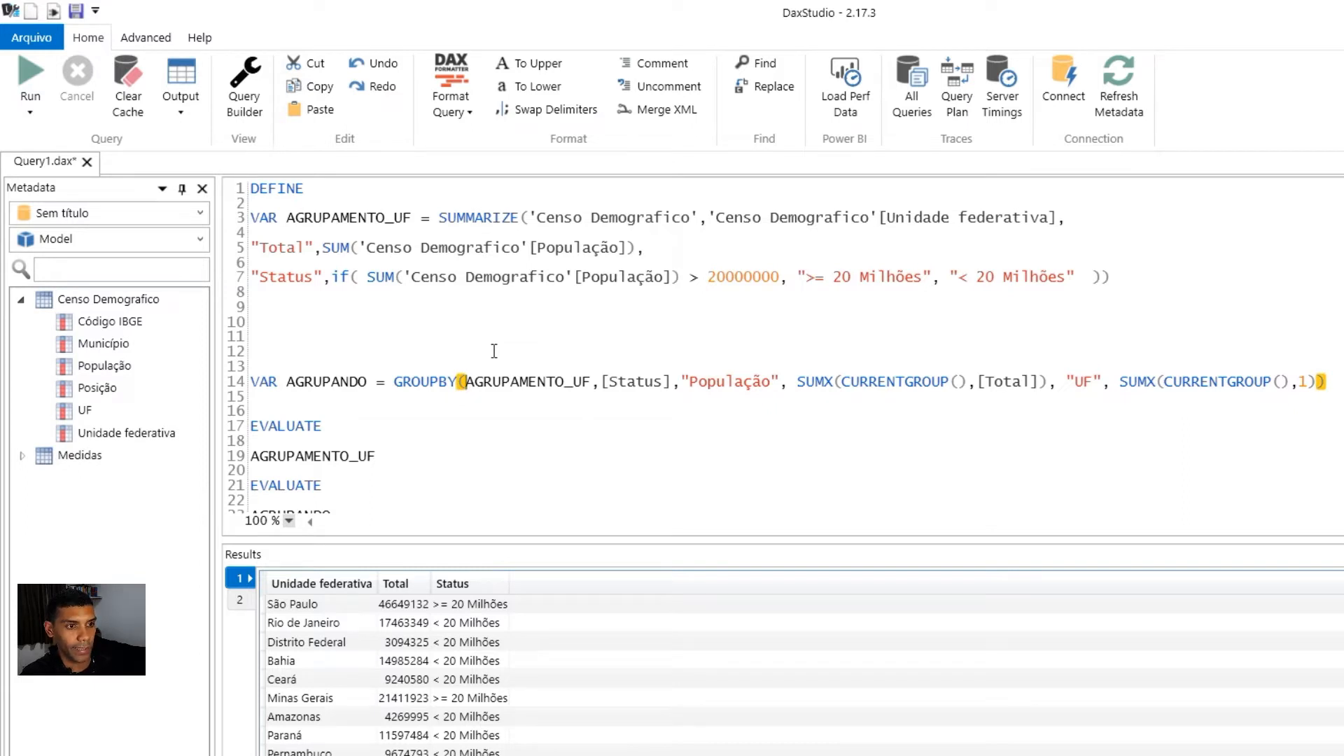
{"action": "key", "text": "BackSpace"}
{"action": "type", "text": "("}
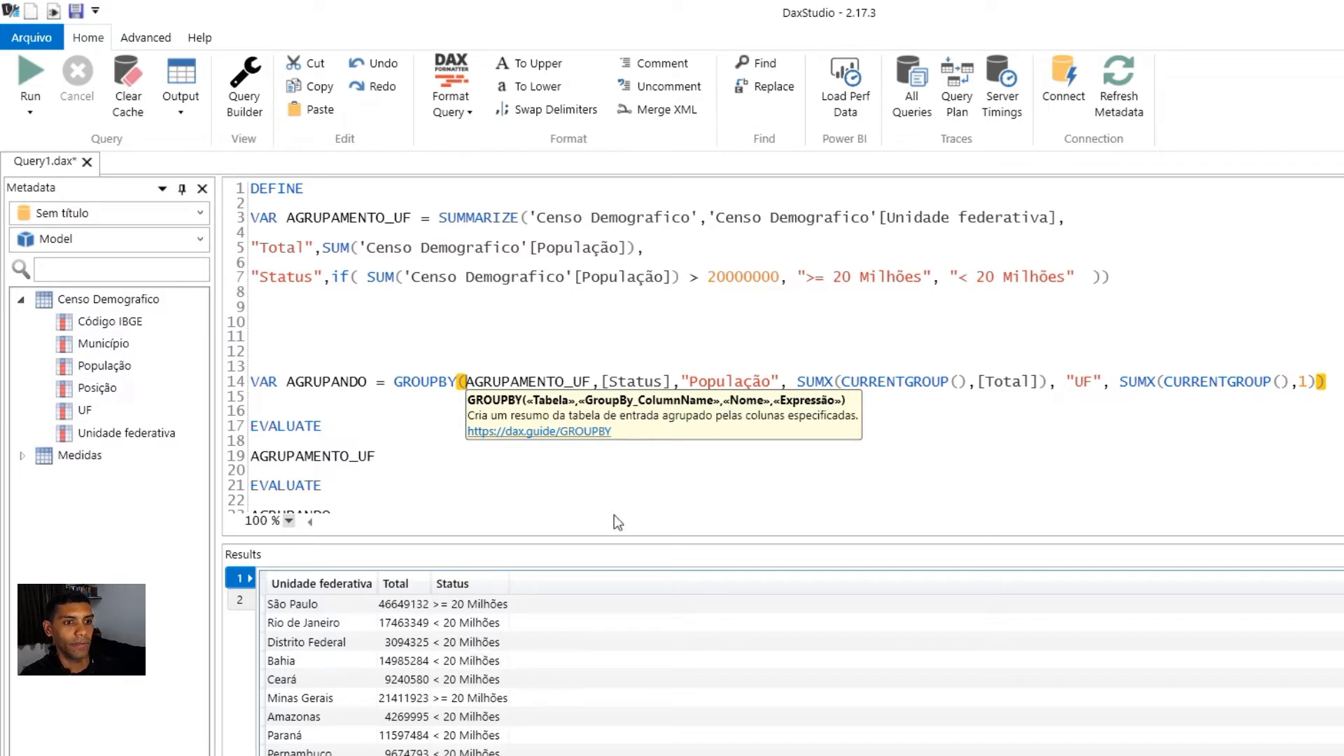
{"action": "left_click", "coordinate": [723, 387]}
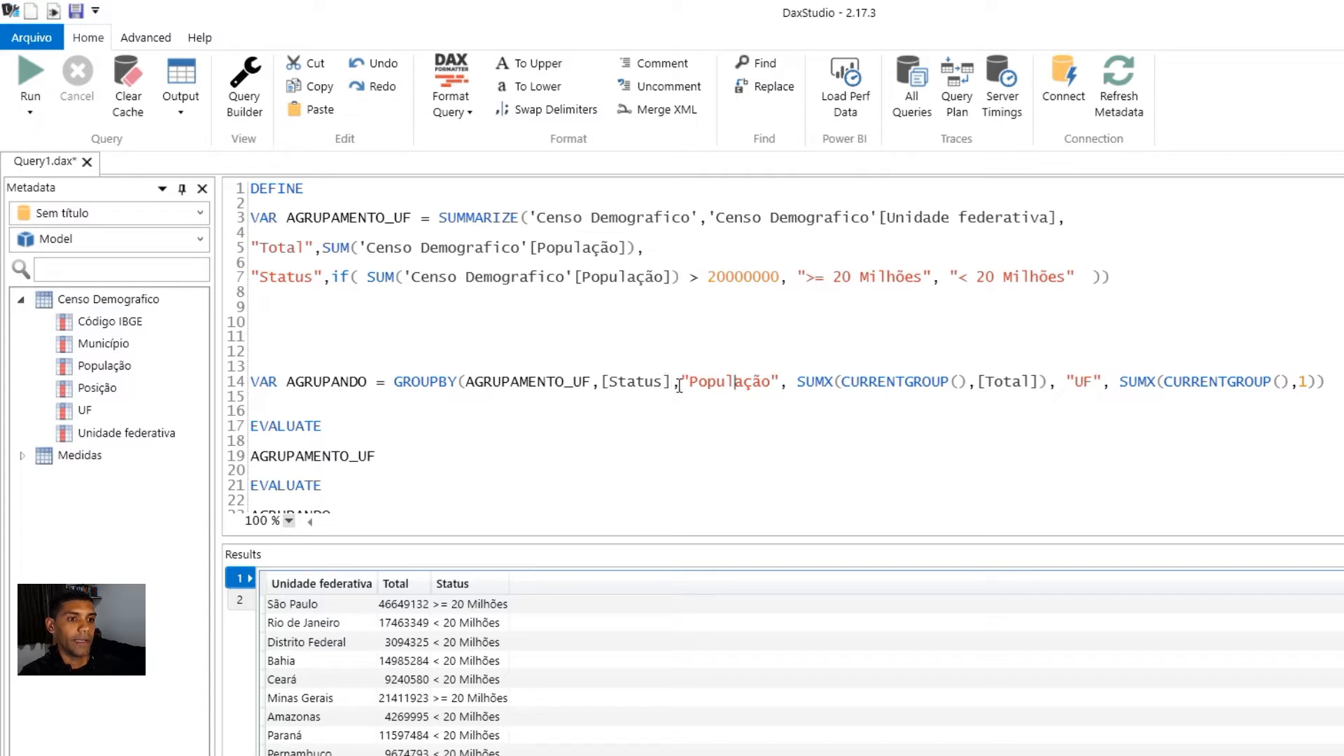
{"action": "left_click_drag", "start_coordinate": [679, 386], "coordinate": [778, 386]}
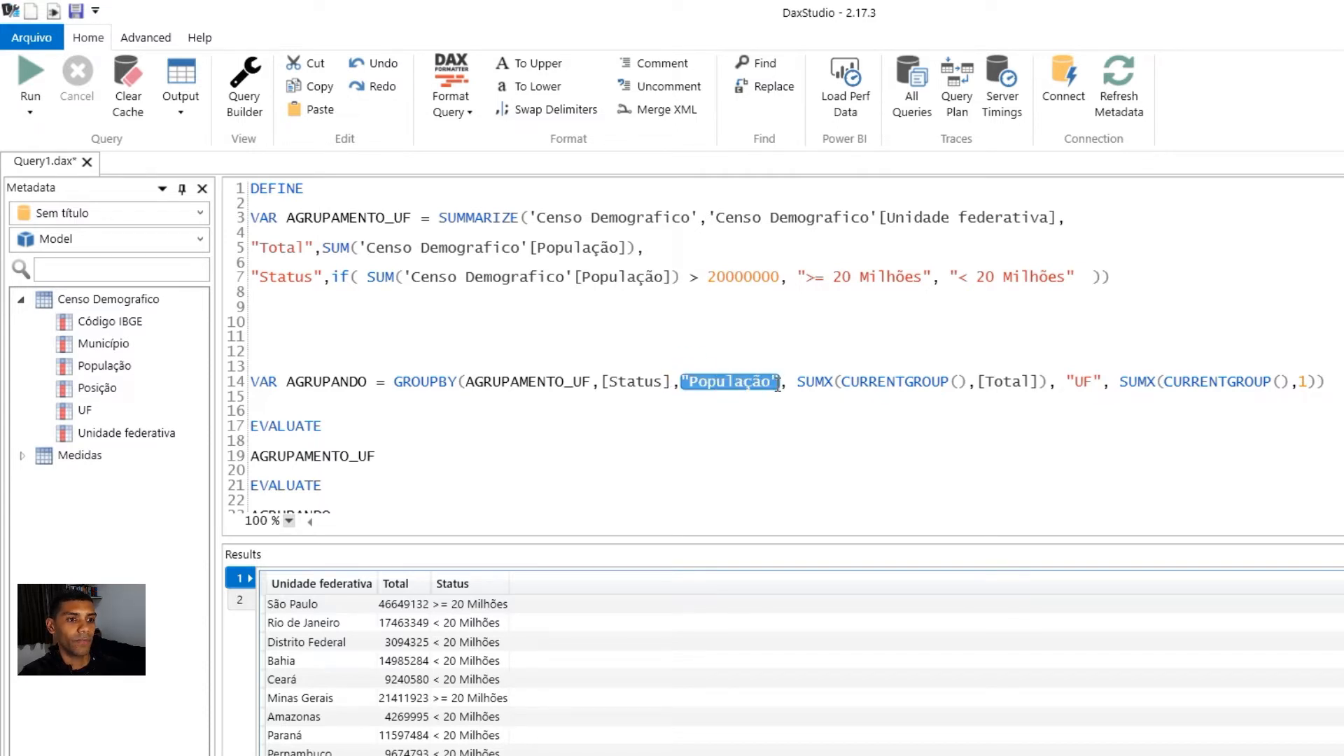
Bring back the GROUPBY syntax hint and examine the SUMX expression with CURRENTGROUP() that follows the "População" name
{"action": "left_click", "coordinate": [469, 381]}
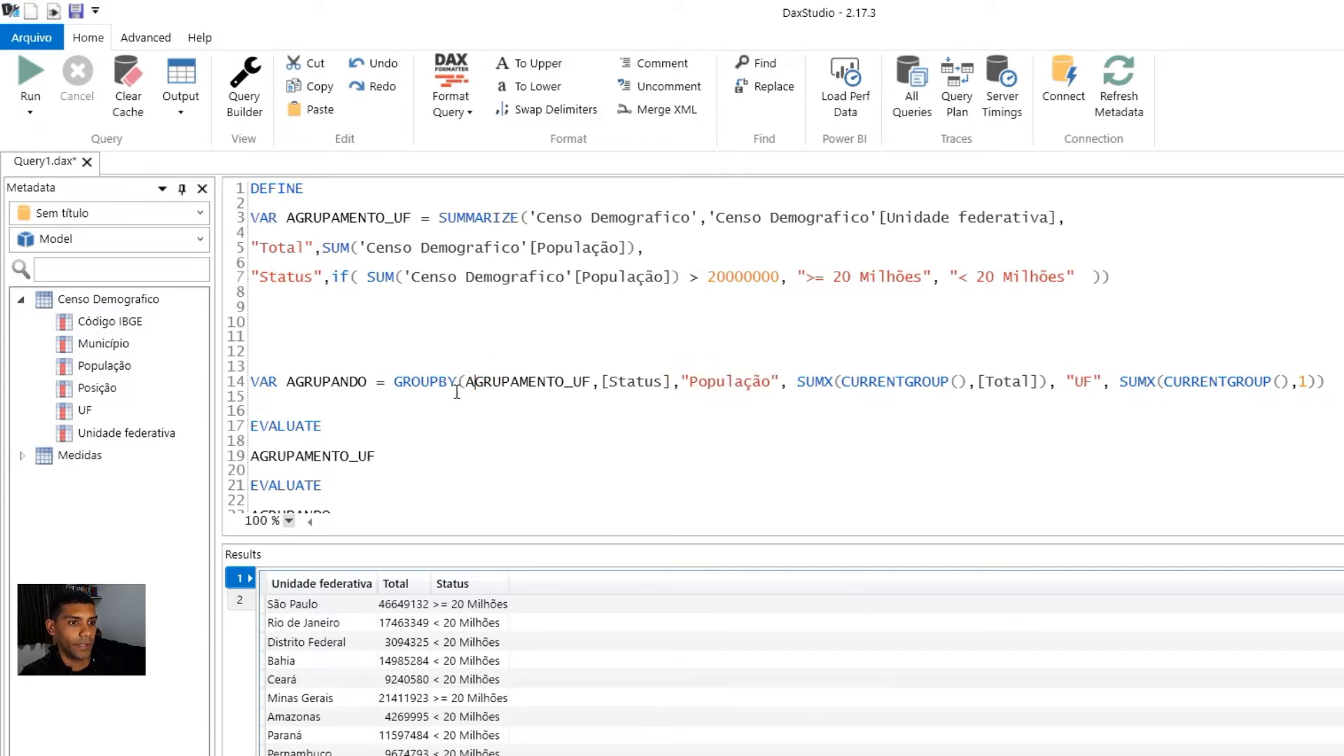
{"action": "key", "text": "BackSpace"}
{"action": "type", "text": "("}
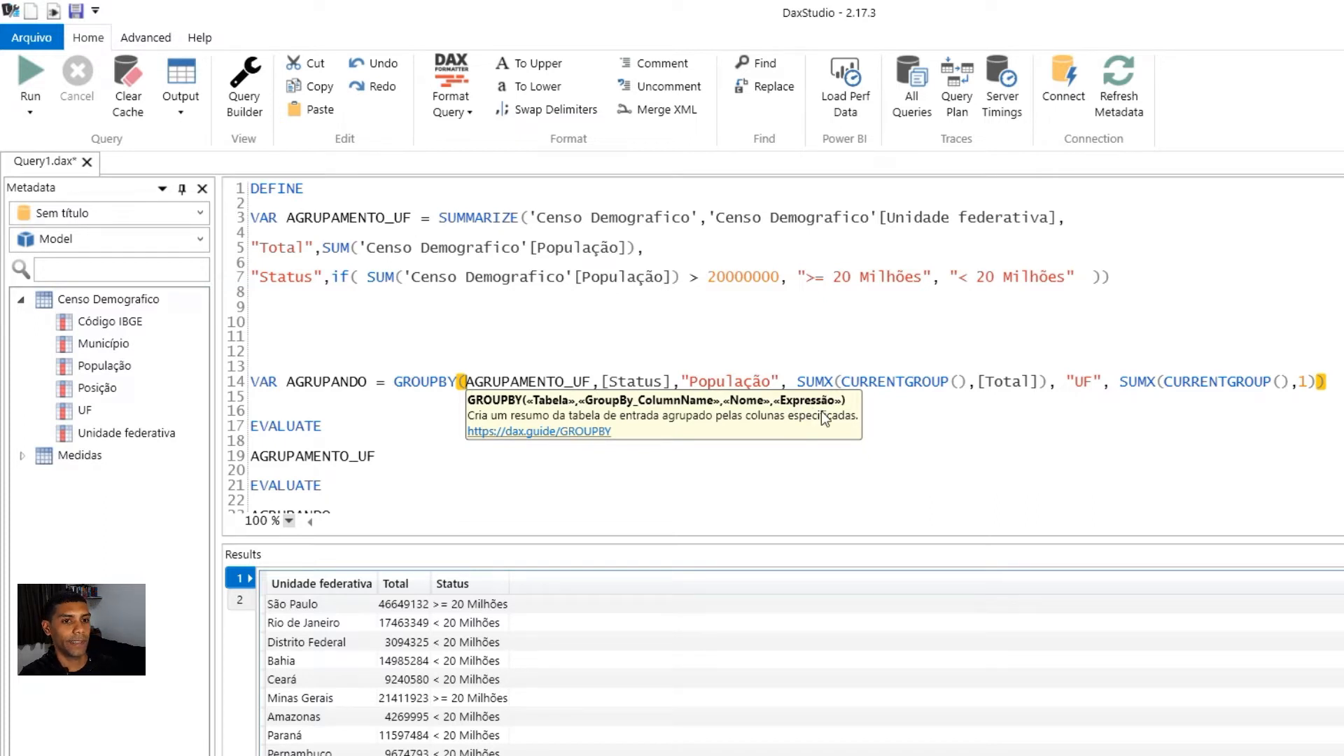
{"action": "left_click", "coordinate": [880, 366]}
{"action": "mouse_move", "coordinate": [814, 377]}
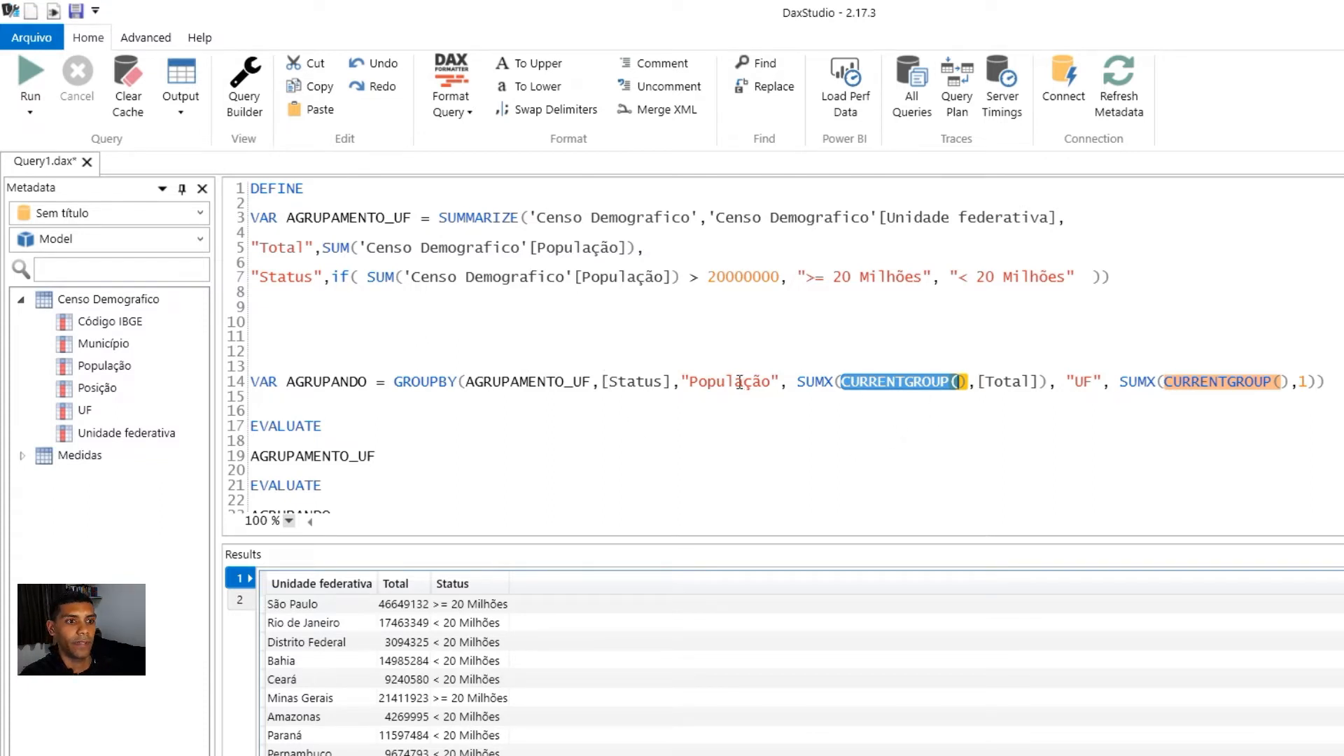
Examine the "População" column name and the SUMX iteration over CURRENTGROUP() in the AGRUPANDO variable
{"action": "left_click_drag", "start_coordinate": [693, 375], "coordinate": [777, 390]}
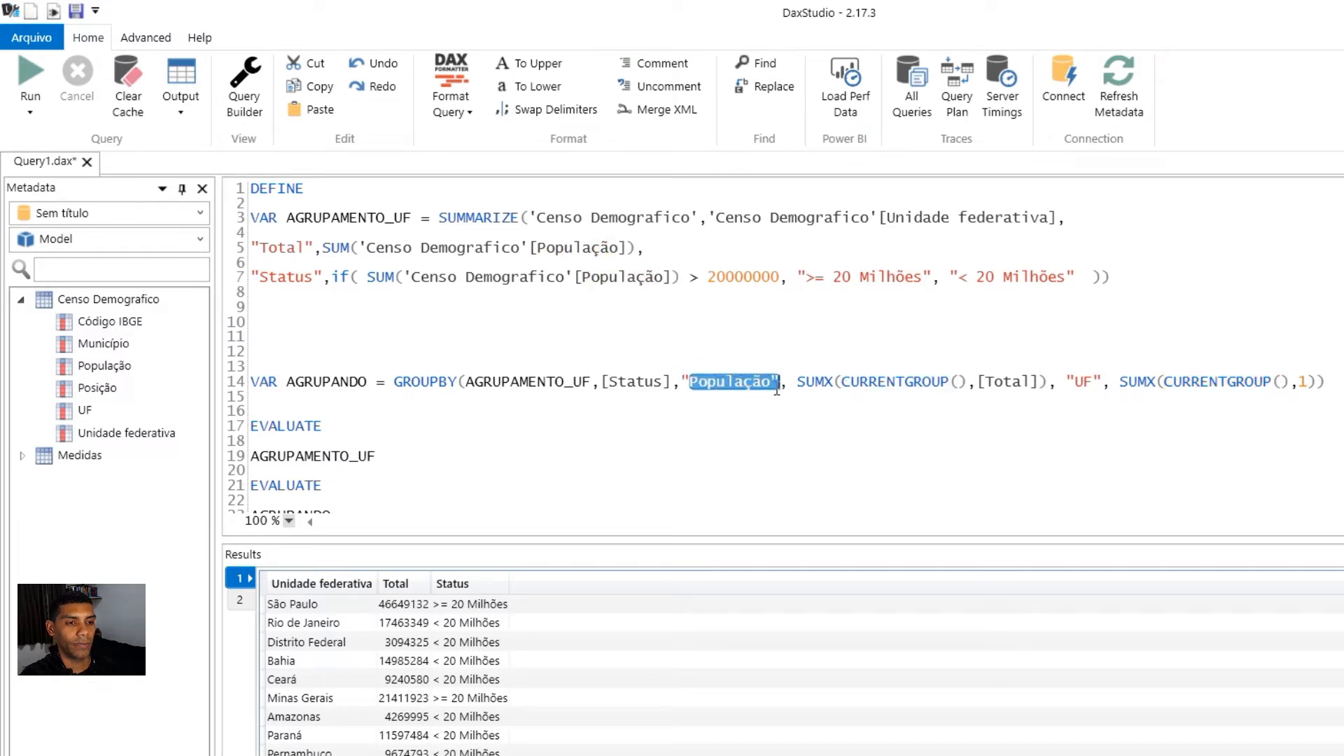
{"action": "left_click_drag", "start_coordinate": [796, 381], "coordinate": [846, 386]}
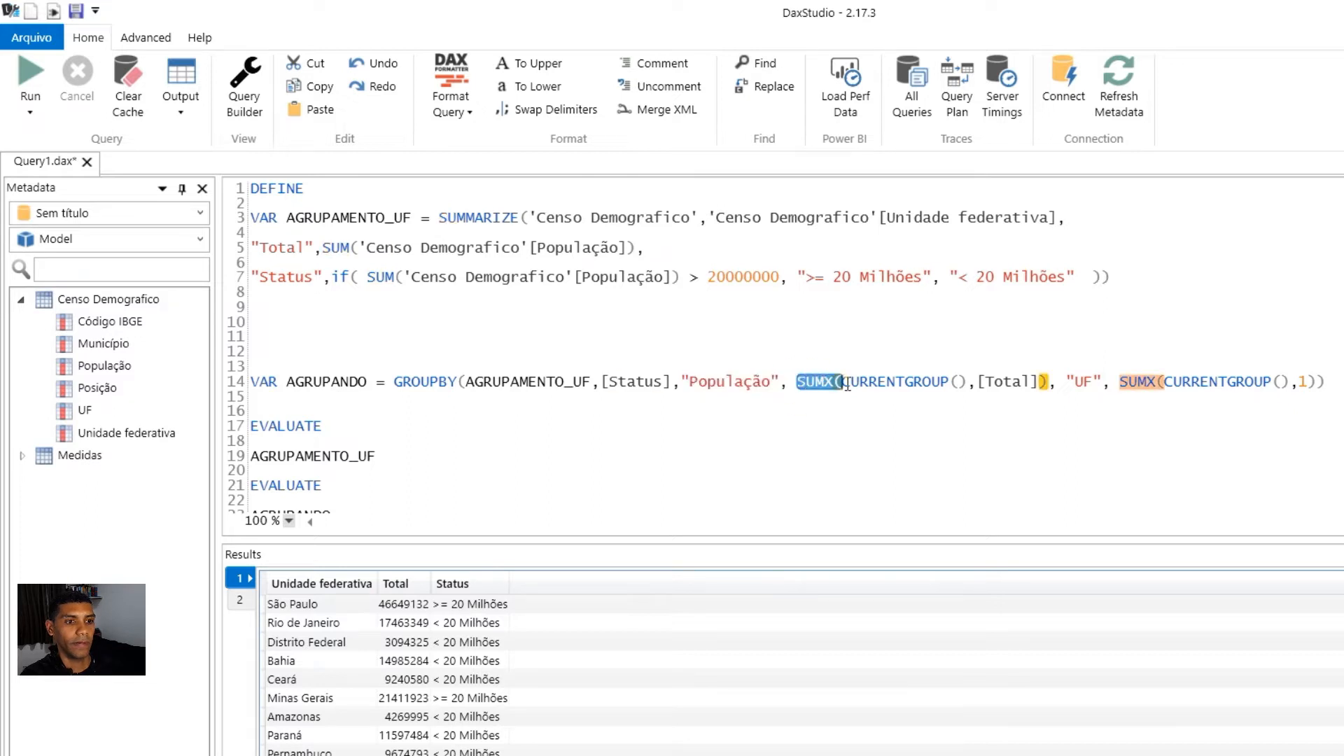
{"action": "left_click", "coordinate": [845, 385]}
{"action": "left_click_drag", "start_coordinate": [827, 385], "coordinate": [972, 387]}
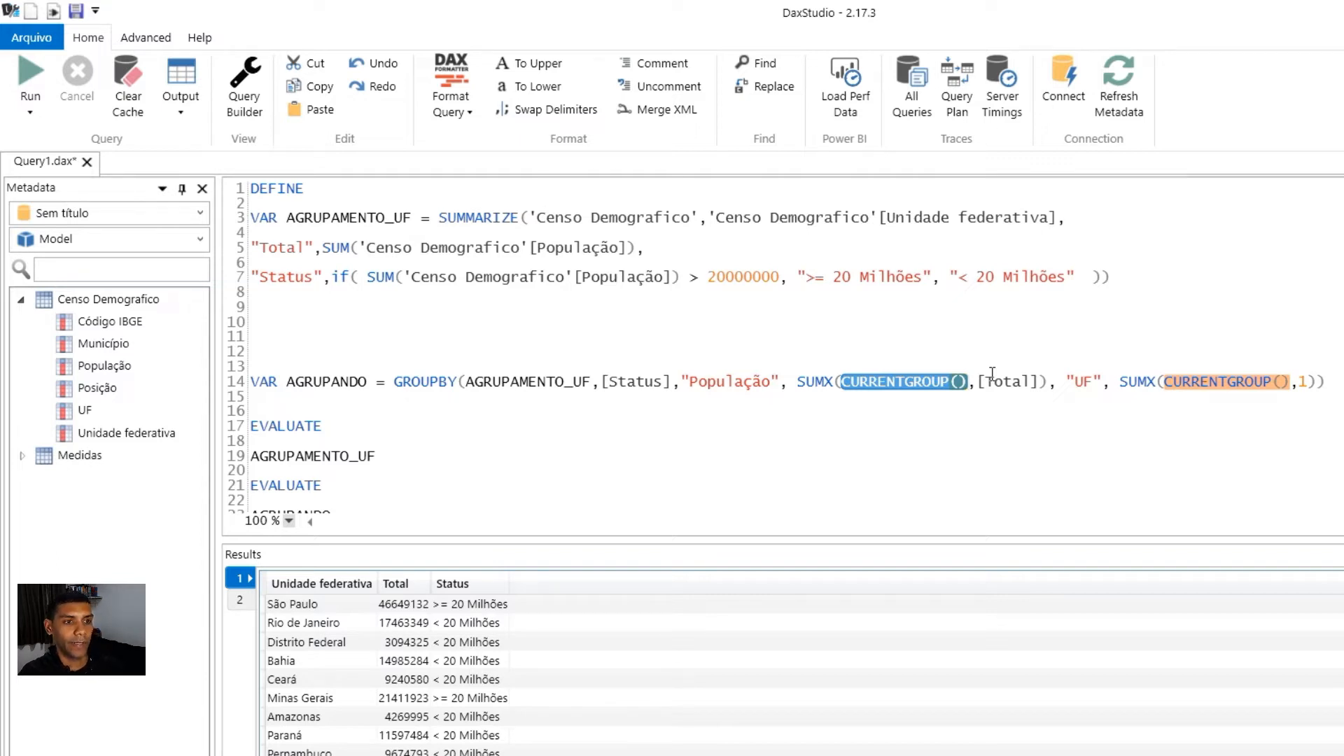
{"action": "left_click_drag", "start_coordinate": [833, 381], "coordinate": [804, 386]}
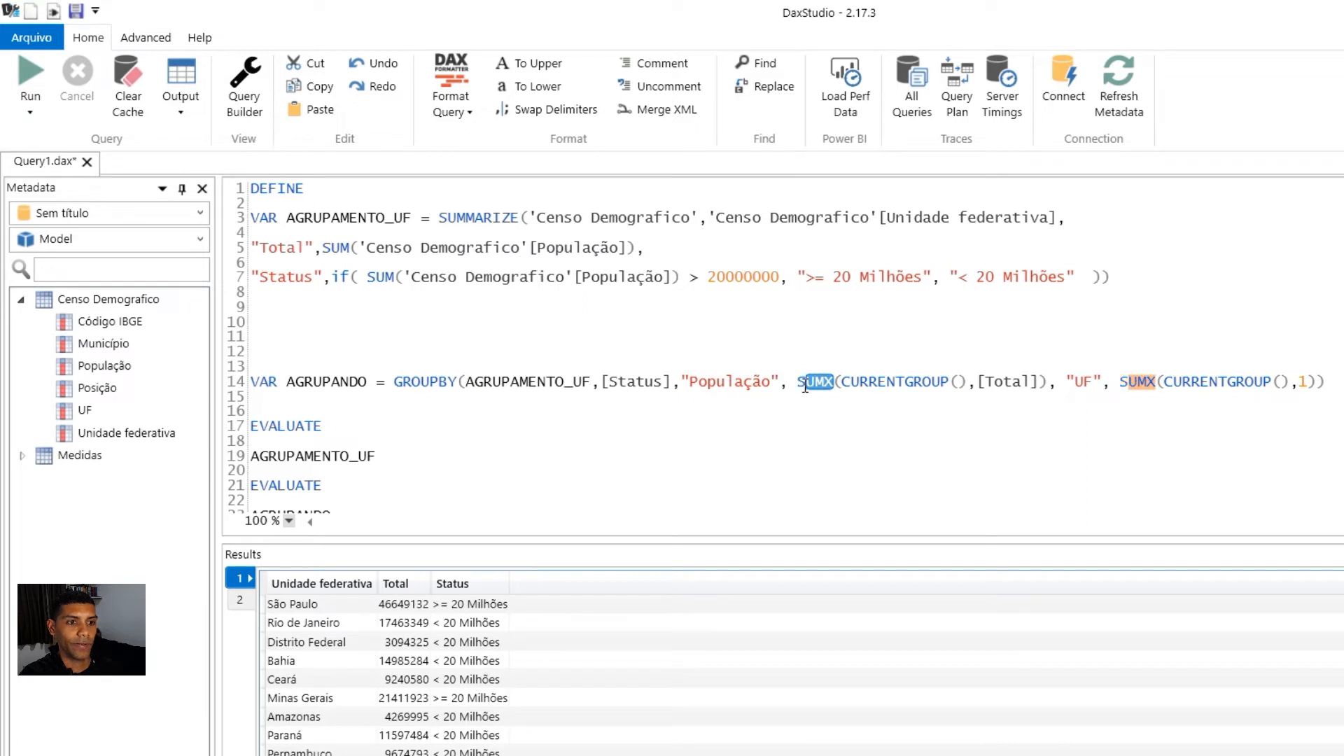
{"action": "left_click", "coordinate": [836, 384]}
{"action": "left_click_drag", "start_coordinate": [825, 383], "coordinate": [834, 383]}
Show the description of CURRENTGROUP() and examine it together with the [Total] argument of the same SUMX
{"action": "mouse_move", "coordinate": [854, 379]}
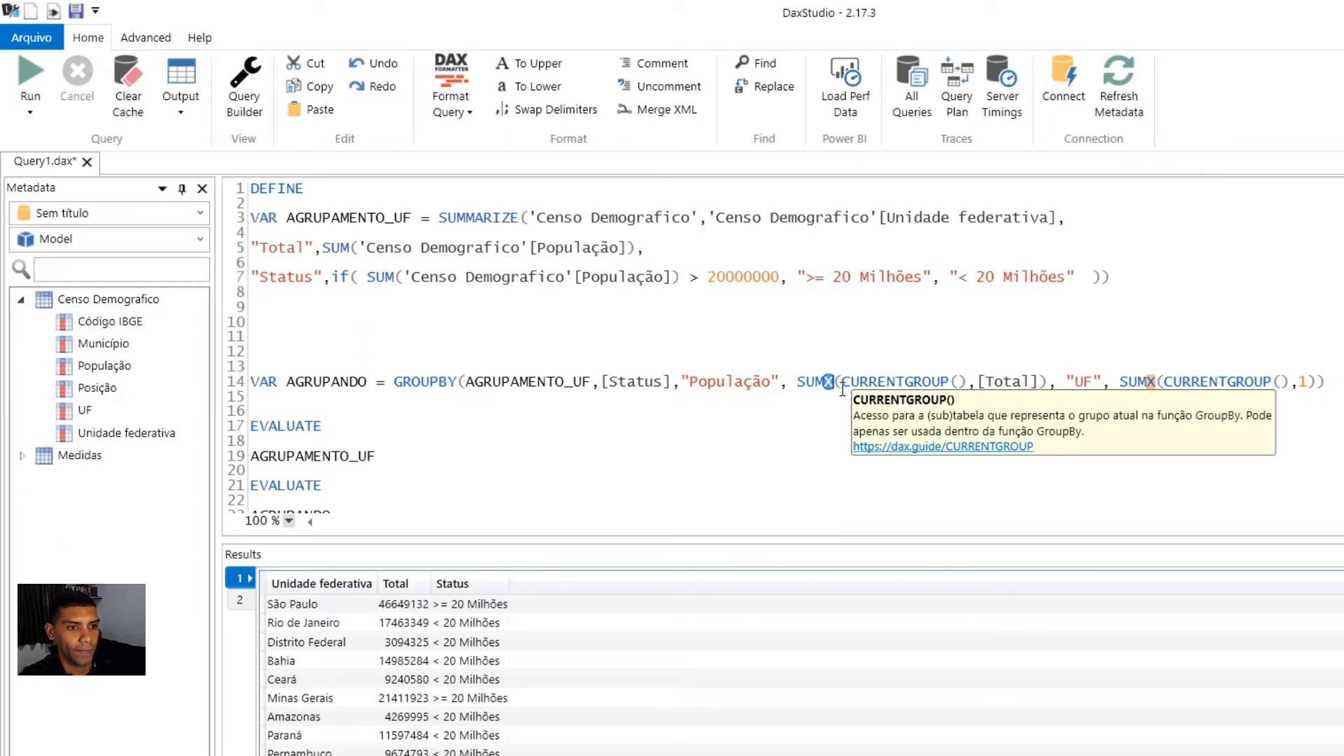
{"action": "left_click_drag", "start_coordinate": [843, 382], "coordinate": [969, 385]}
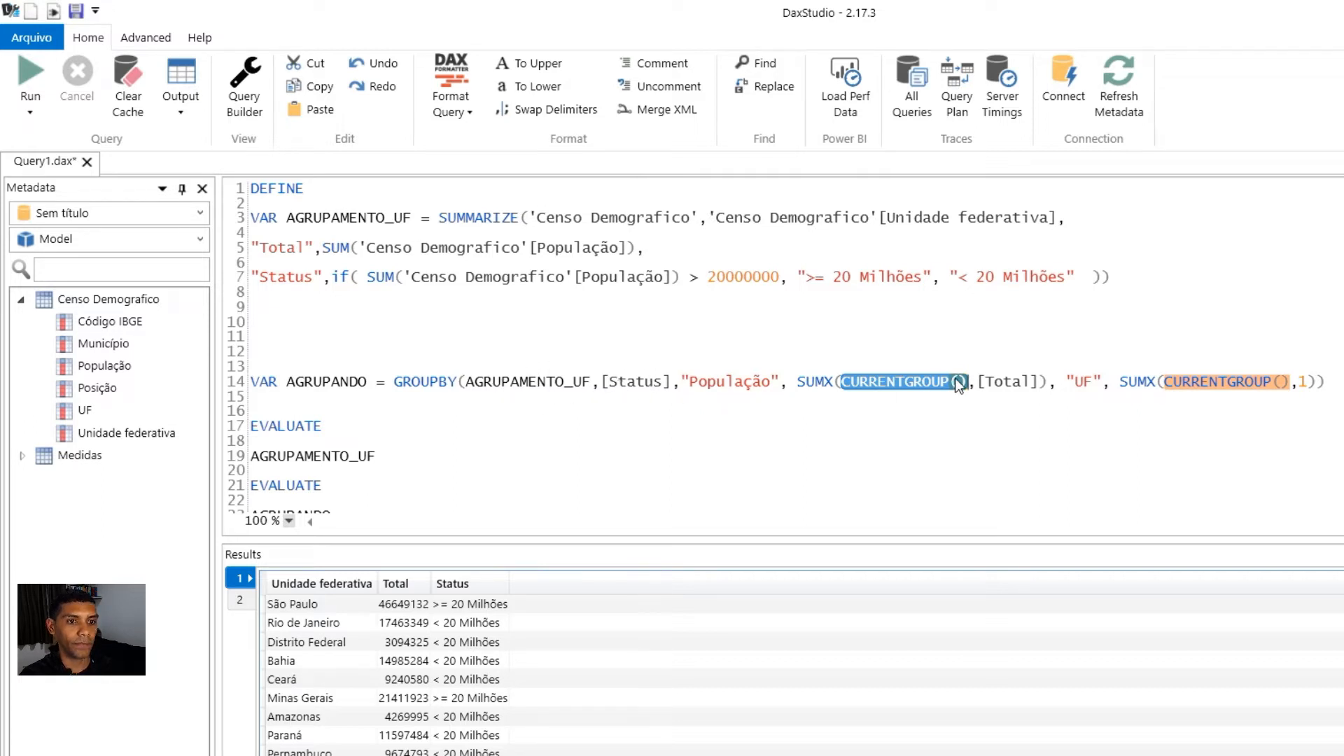
{"action": "mouse_move", "coordinate": [987, 375]}
{"action": "left_mouse_down"}
{"action": "mouse_move", "coordinate": [1029, 384]}
{"action": "mouse_move", "coordinate": [997, 384]}
{"action": "left_mouse_up"}
{"action": "left_click", "coordinate": [1030, 383]}
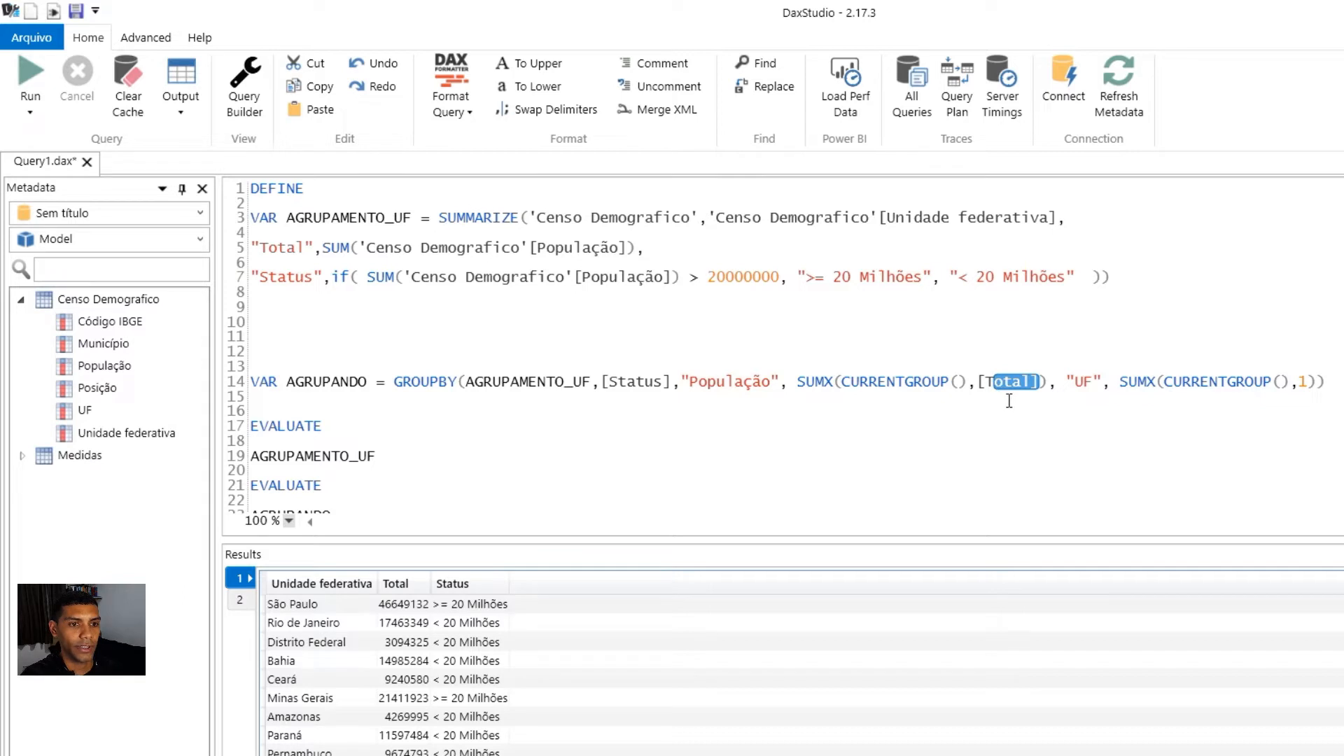
Examine the "UF" column expression, SUMX(CURRENTGROUP(),1), and look through the per-state rows it counts
{"action": "left_click", "coordinate": [1070, 383]}
{"action": "left_click_drag", "start_coordinate": [1070, 384], "coordinate": [1089, 385]}
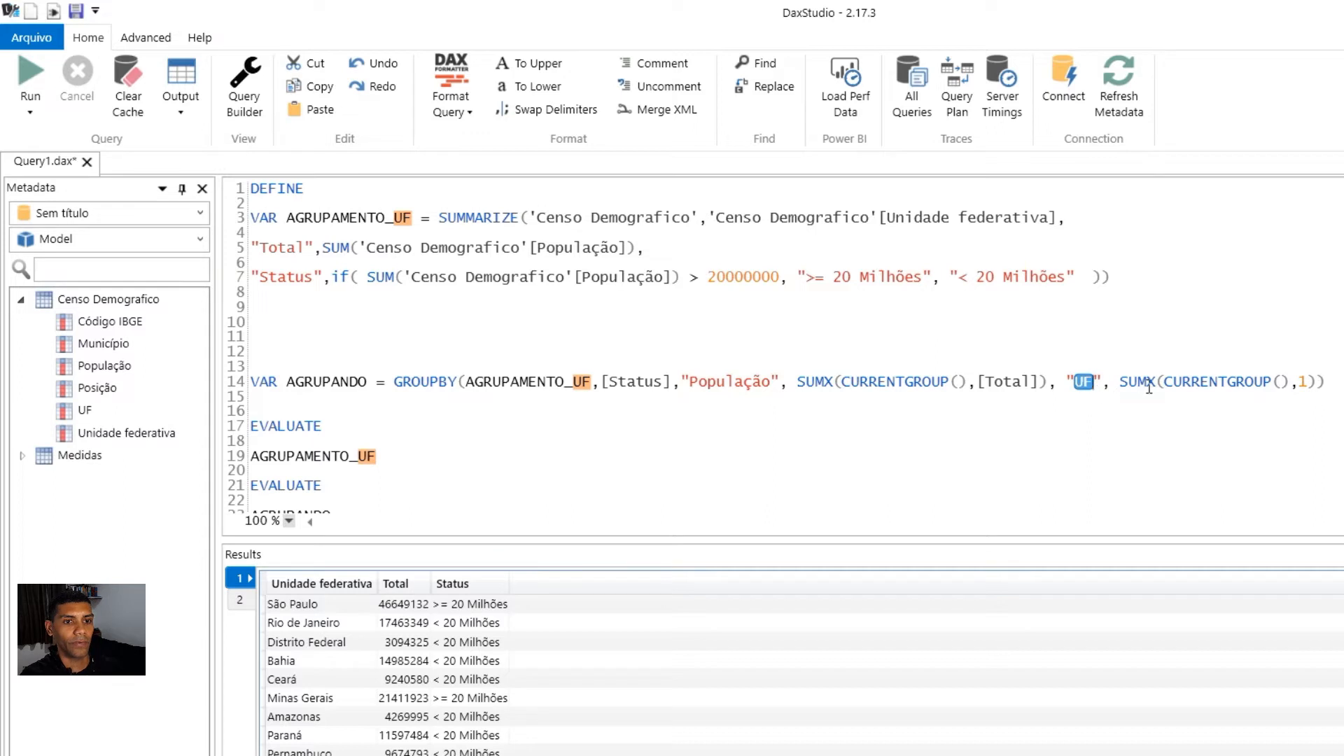
{"action": "left_click_drag", "start_coordinate": [1189, 386], "coordinate": [1276, 382]}
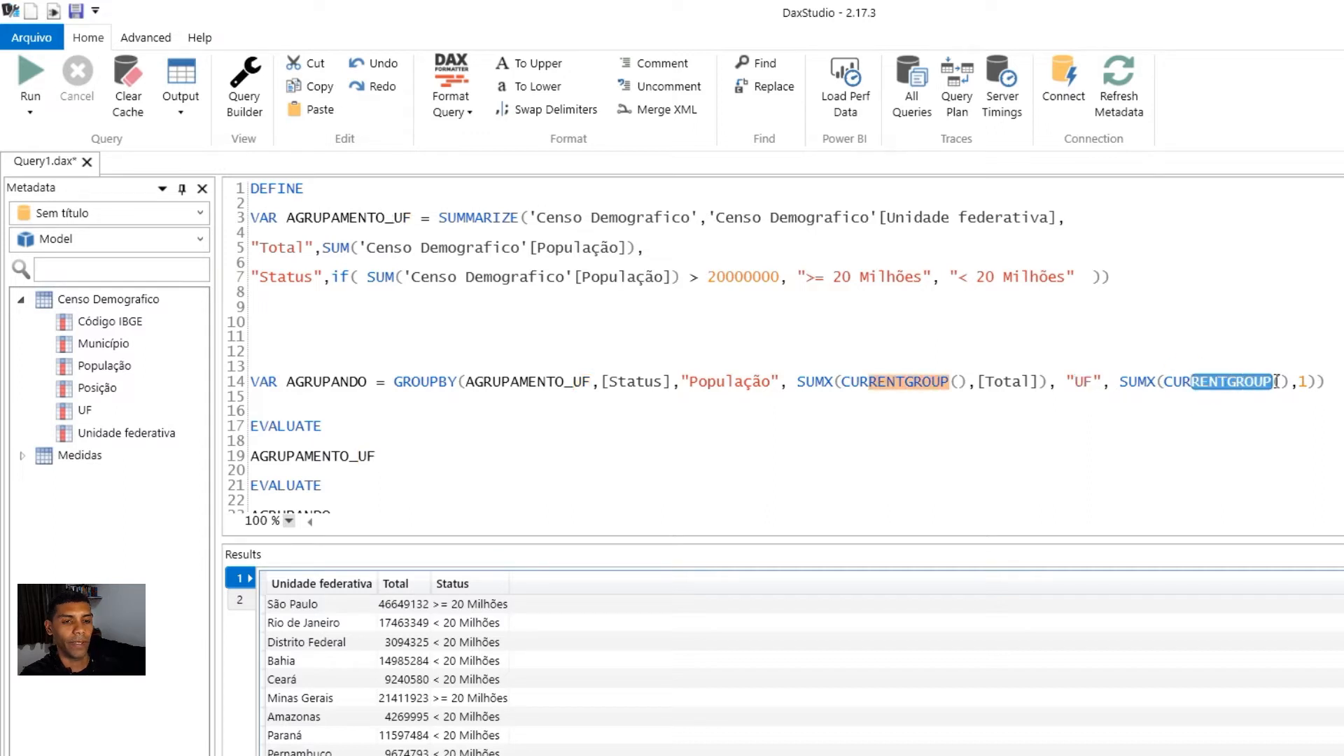
{"action": "left_click", "coordinate": [1307, 382]}
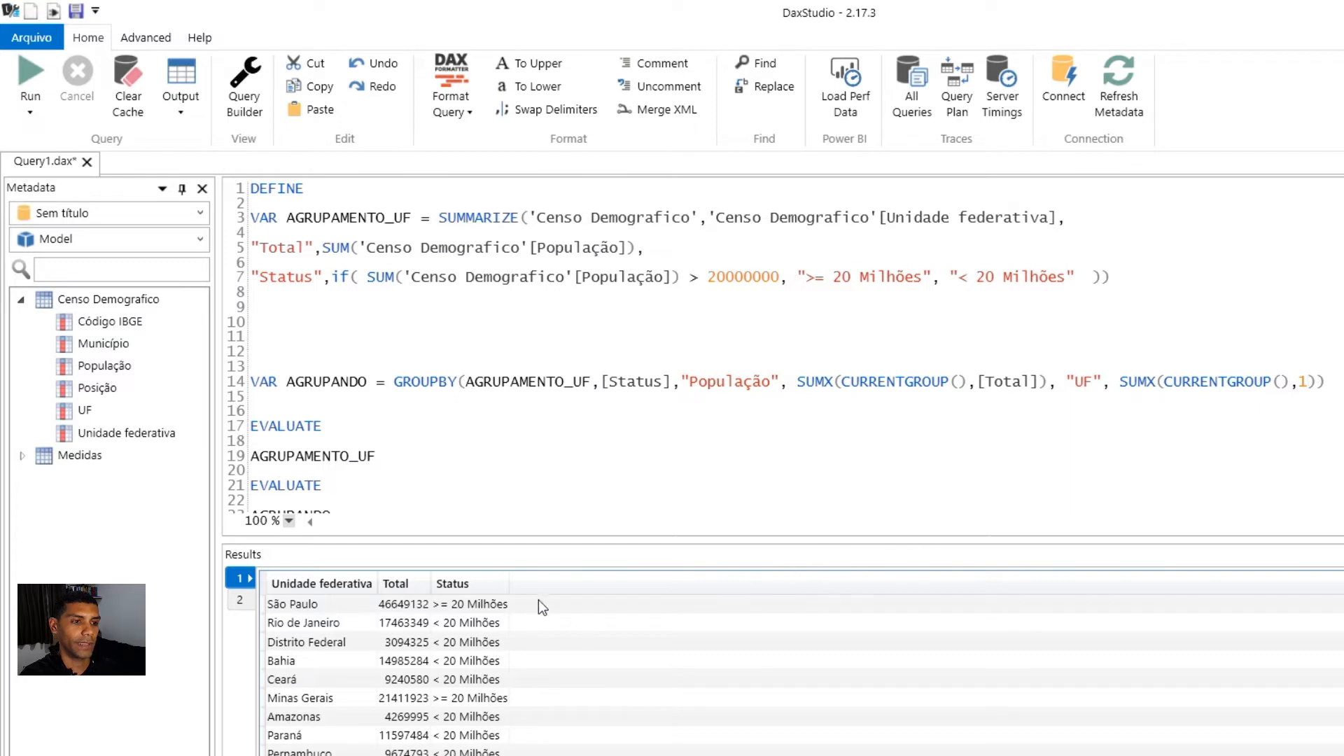
{"action": "scroll", "coordinate": [516, 705], "scroll_direction": "down", "scroll_amount": 5}
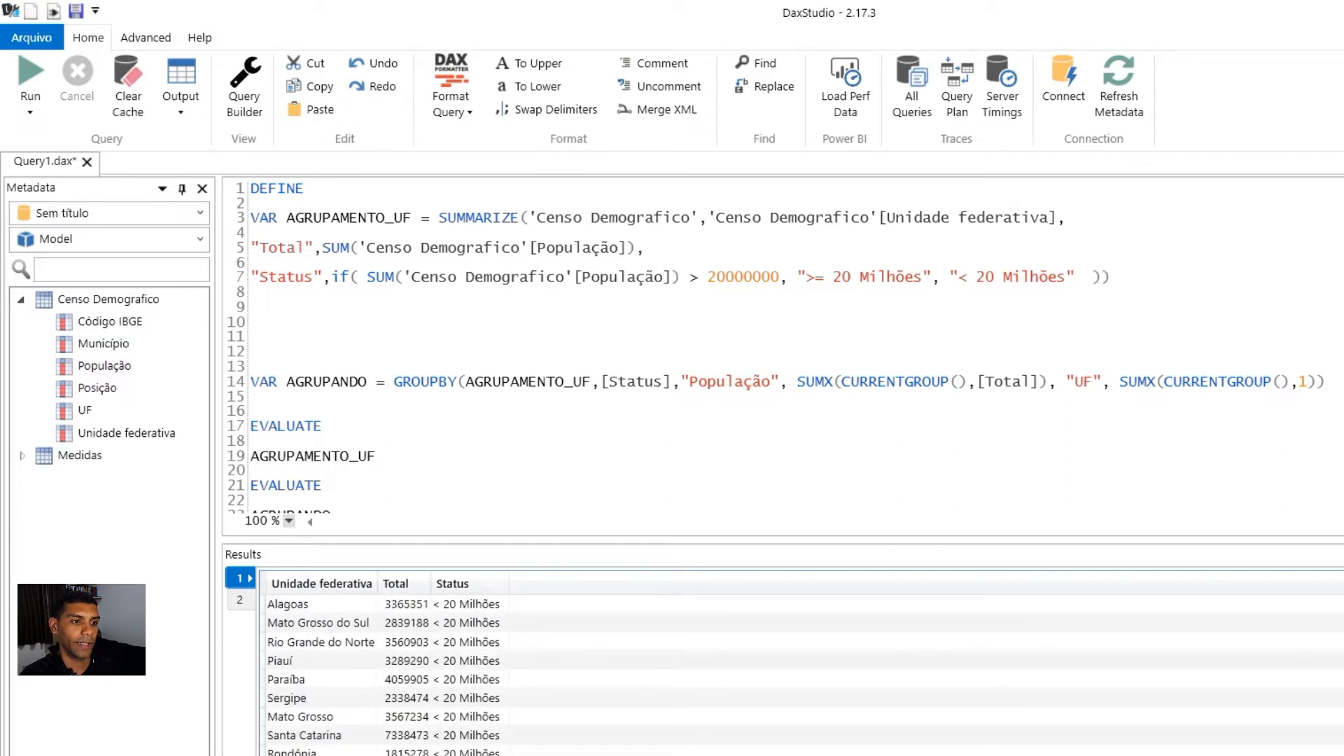
Examine the AGRUPANDO variable and its EVALUATE statement, and display the second result set
{"action": "left_click_drag", "start_coordinate": [286, 384], "coordinate": [375, 383]}
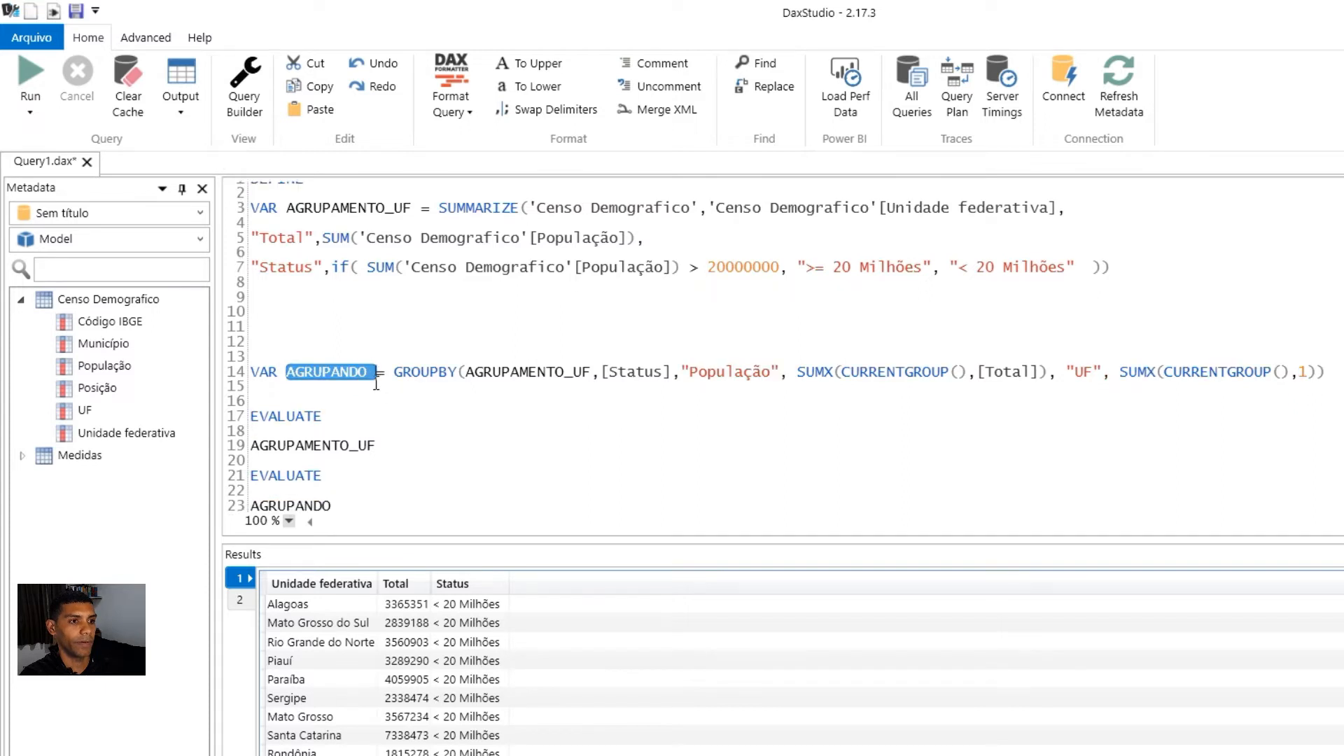
{"action": "left_click", "coordinate": [333, 505]}
{"action": "key", "text": "shift+Left"}
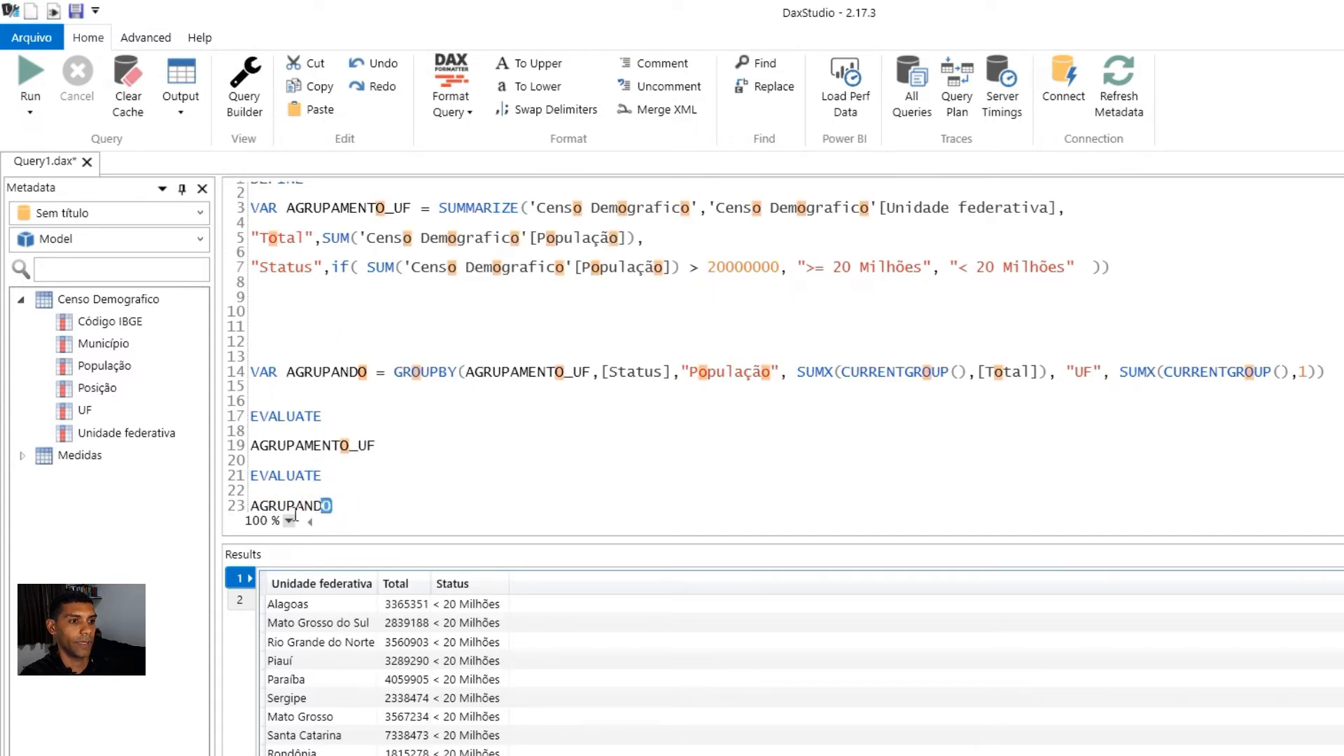
{"action": "key", "text": "shift+Left"}
{"action": "key", "text": "shift+Left"}
{"action": "key", "text": "shift+Left"}
{"action": "key", "text": "shift+Left"}
{"action": "key", "text": "shift+Left"}
{"action": "key", "text": "shift+Left"}
{"action": "key", "text": "shift+Left"}
{"action": "key", "text": "shift+Left"}
{"action": "left_click", "coordinate": [240, 600]}
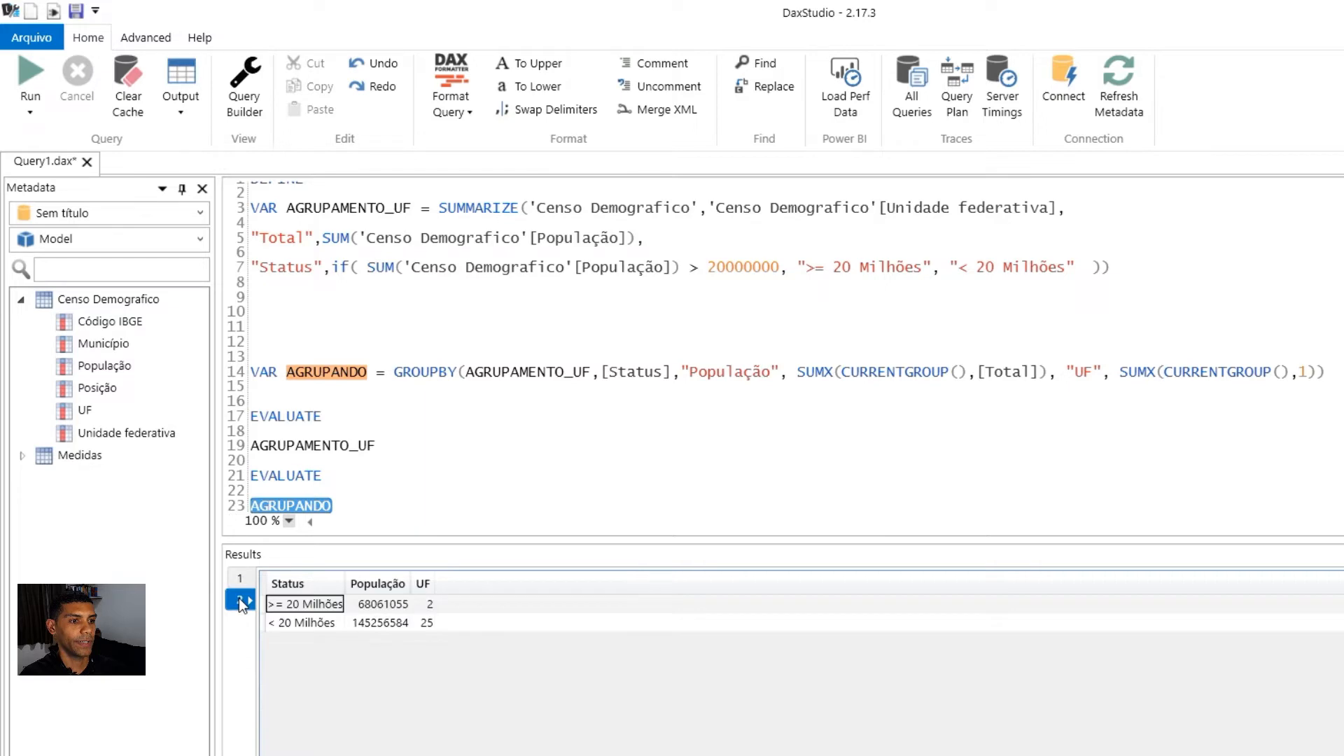
Examine the População and UF values for each status in the AGRUPANDO results
{"action": "left_click", "coordinate": [362, 455]}
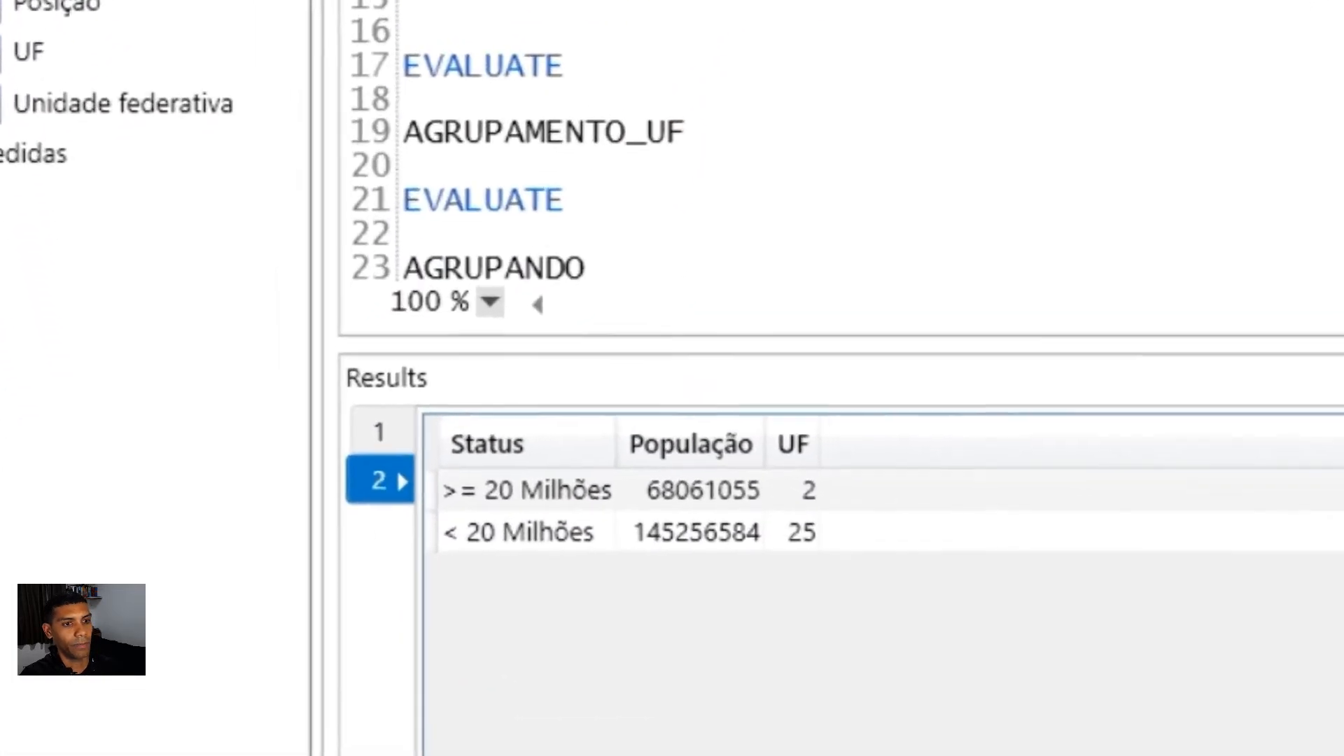
{"action": "left_click", "coordinate": [699, 497]}
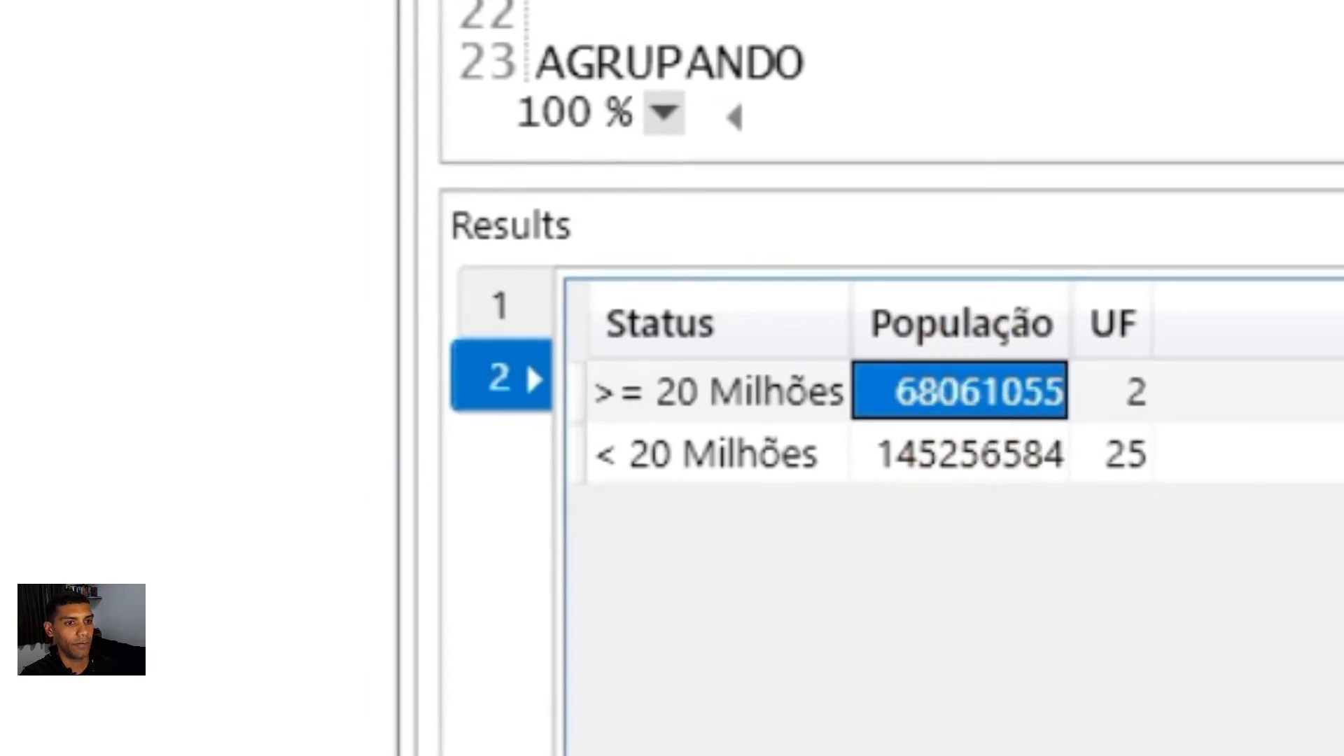
{"action": "key", "text": "Escape"}
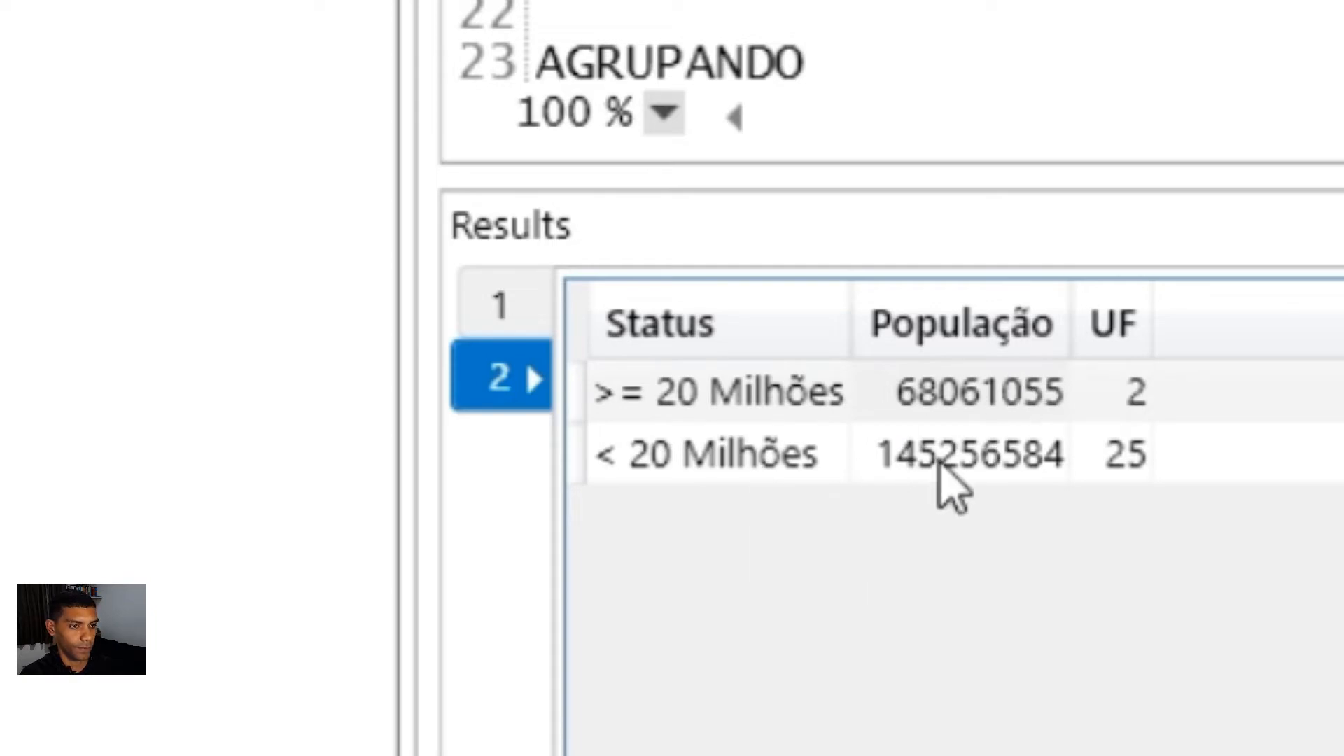
{"action": "left_click", "coordinate": [940, 464]}
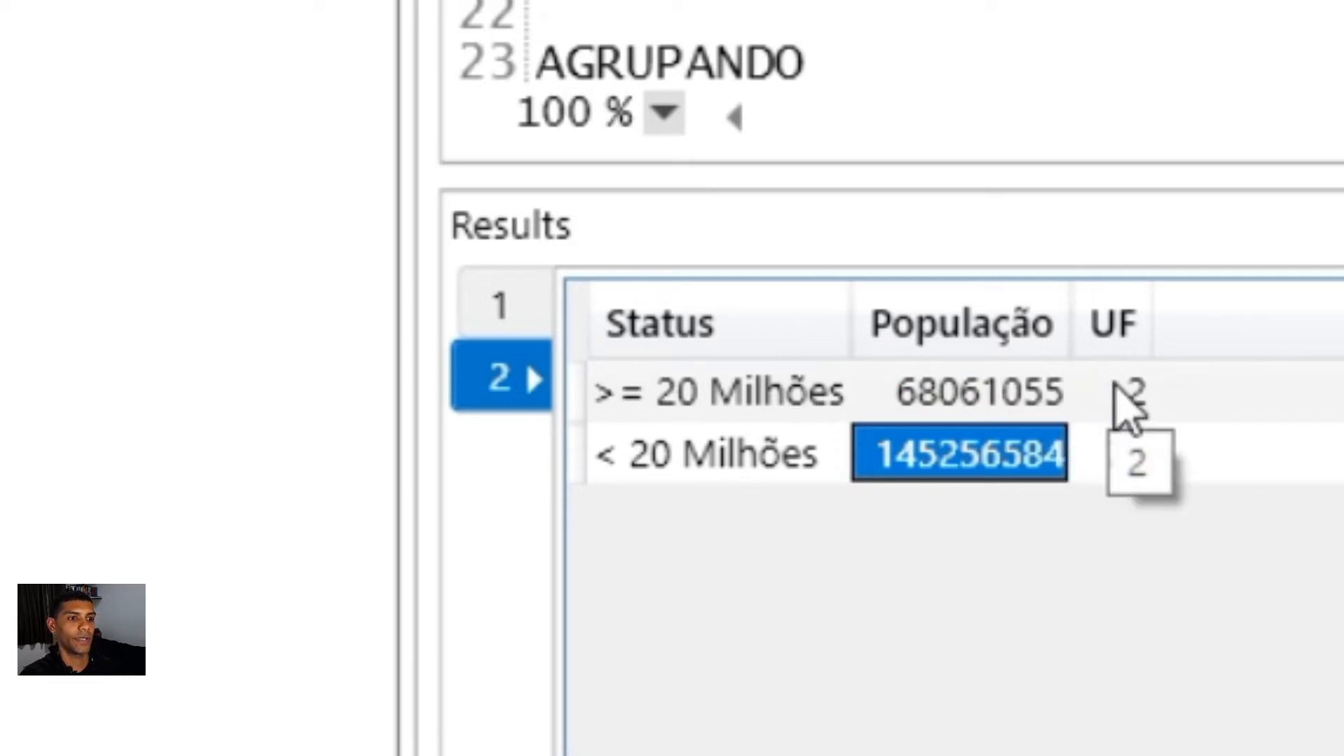
{"action": "left_click", "coordinate": [1114, 390]}
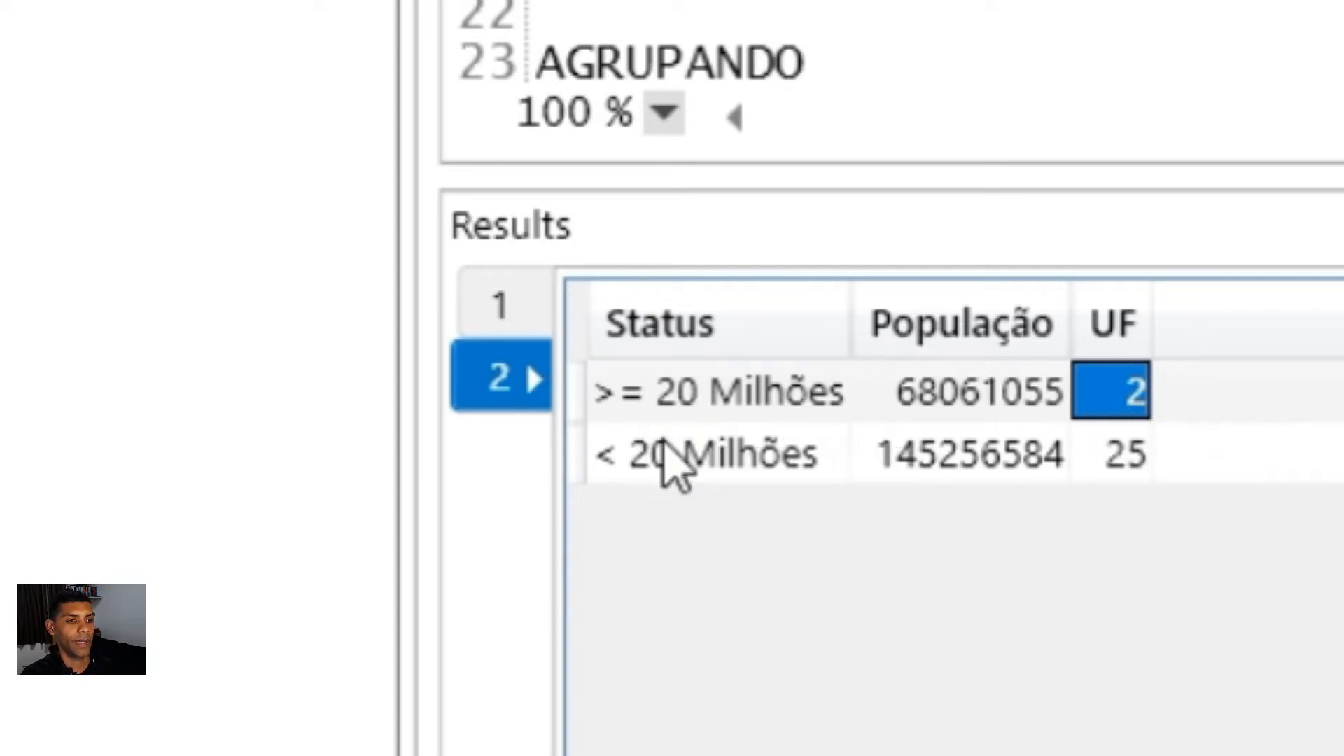
{"action": "left_click", "coordinate": [1102, 470]}
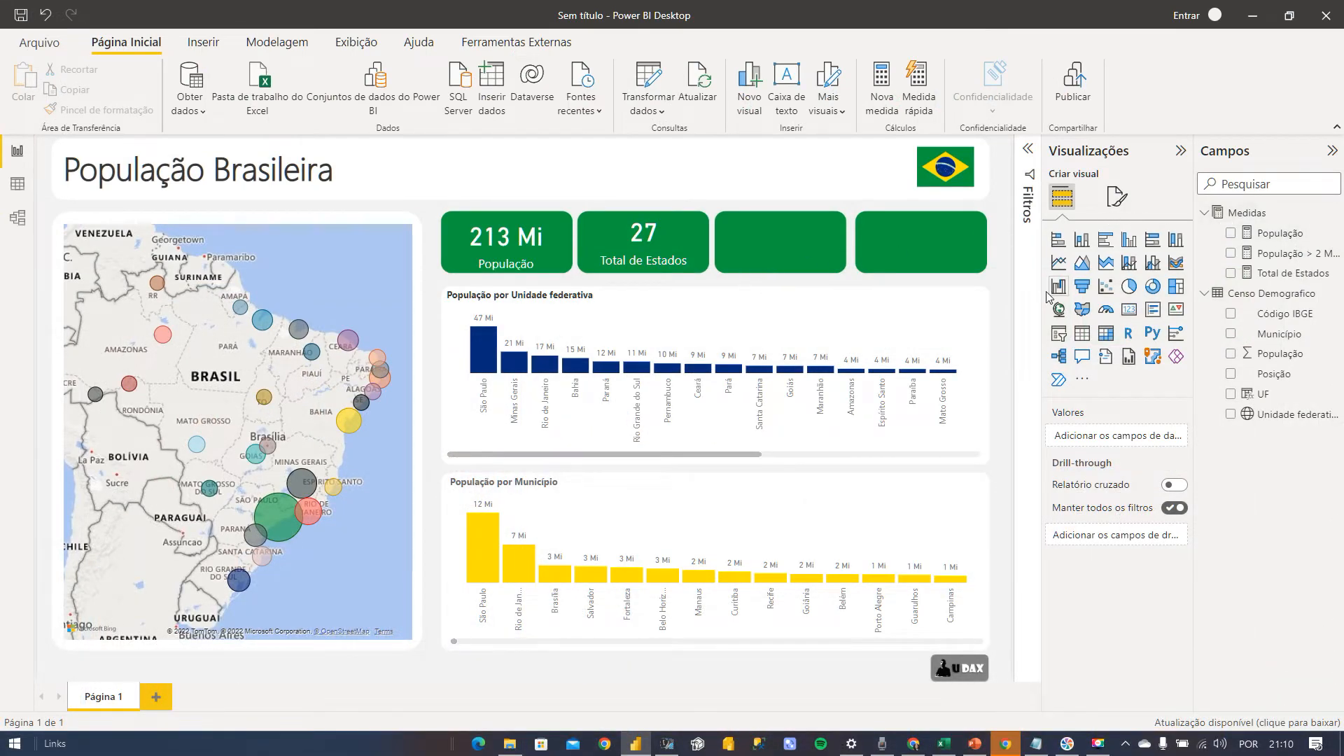
In DAX Studio, copy the AGRUPAMENTO_UF and AGRUPANDO variable definitions, leaving out DEFINE and the EVALUATE statements
{"action": "left_click", "coordinate": [318, 376]}
{"action": "scroll", "coordinate": [285, 396], "scroll_direction": "up", "scroll_amount": 1}
{"action": "scroll", "coordinate": [272, 405], "scroll_direction": "down", "scroll_amount": 1}
{"action": "left_click", "coordinate": [263, 400]}
{"action": "left_click_drag", "start_coordinate": [255, 407], "coordinate": [173, 150]}
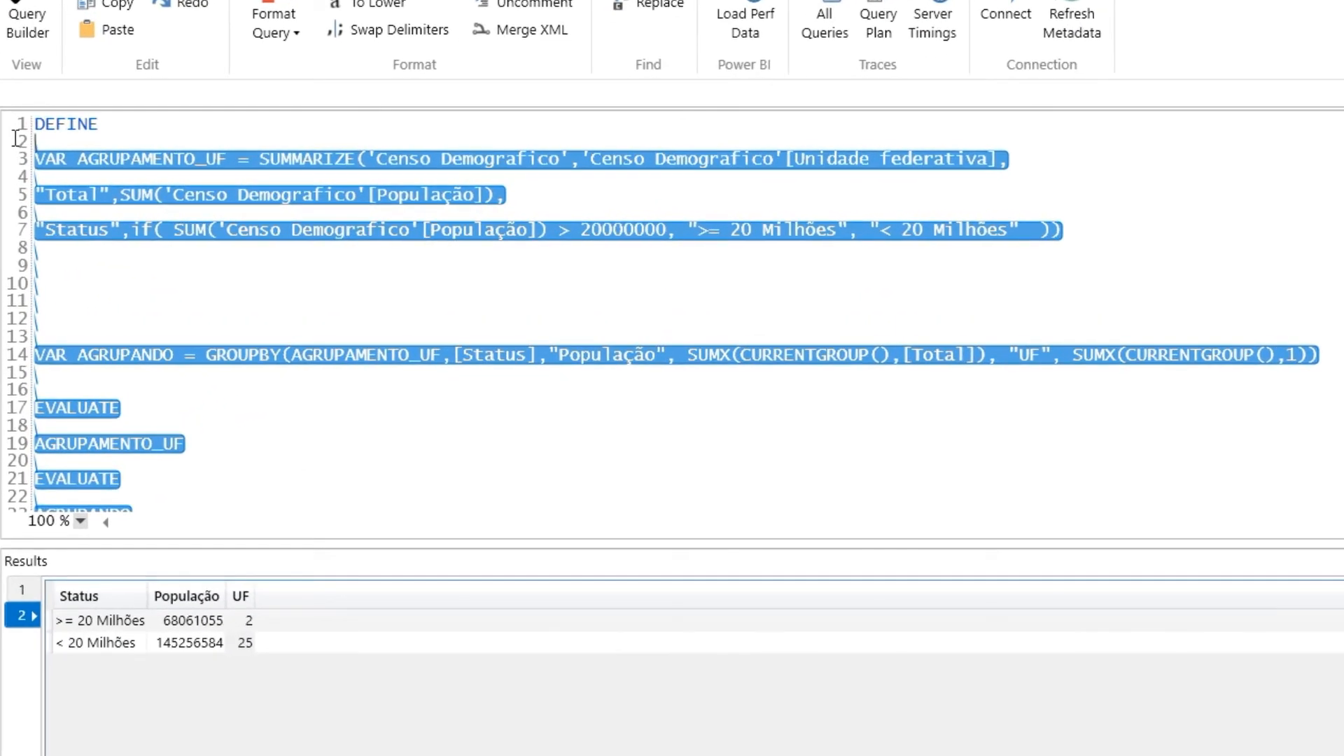
{"action": "left_click_drag", "start_coordinate": [17, 139], "coordinate": [9, 161]}
{"action": "left_click", "coordinate": [189, 378]}
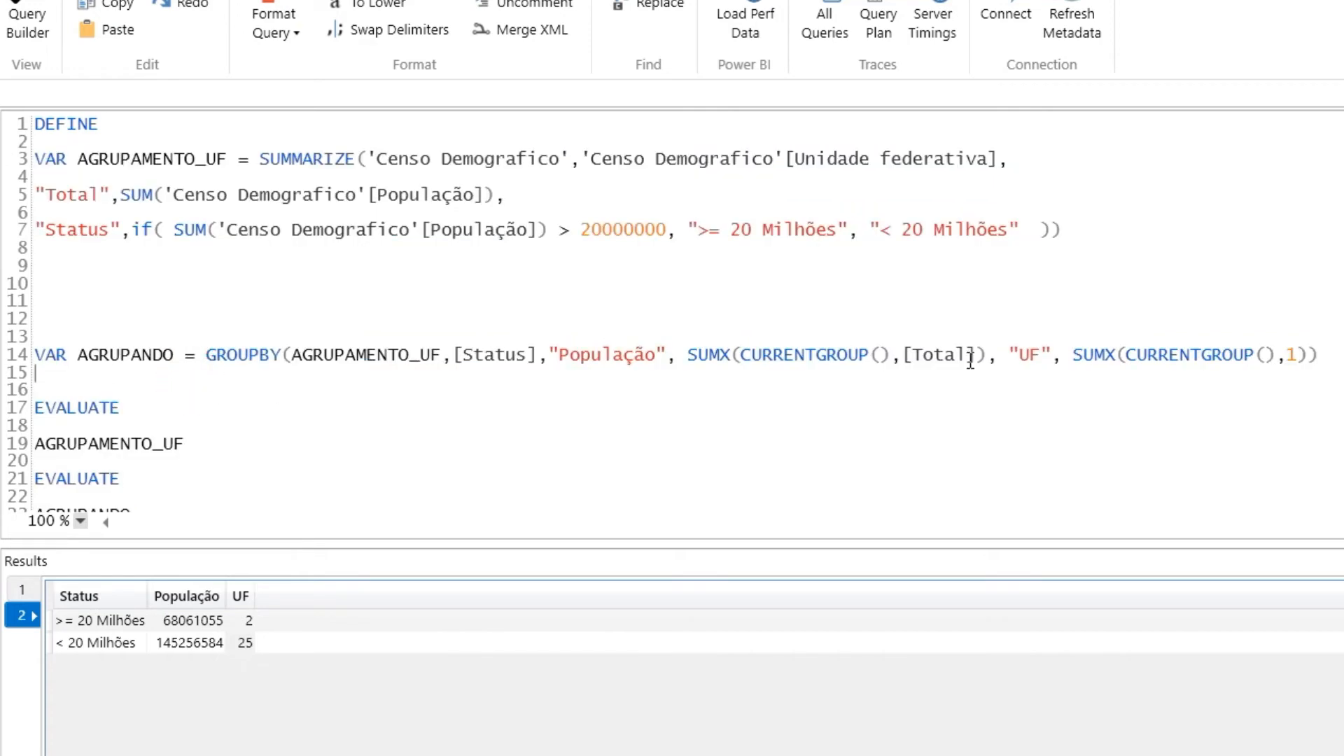
{"action": "left_click", "coordinate": [1327, 362]}
{"action": "left_click_drag", "start_coordinate": [1327, 362], "coordinate": [34, 159]}
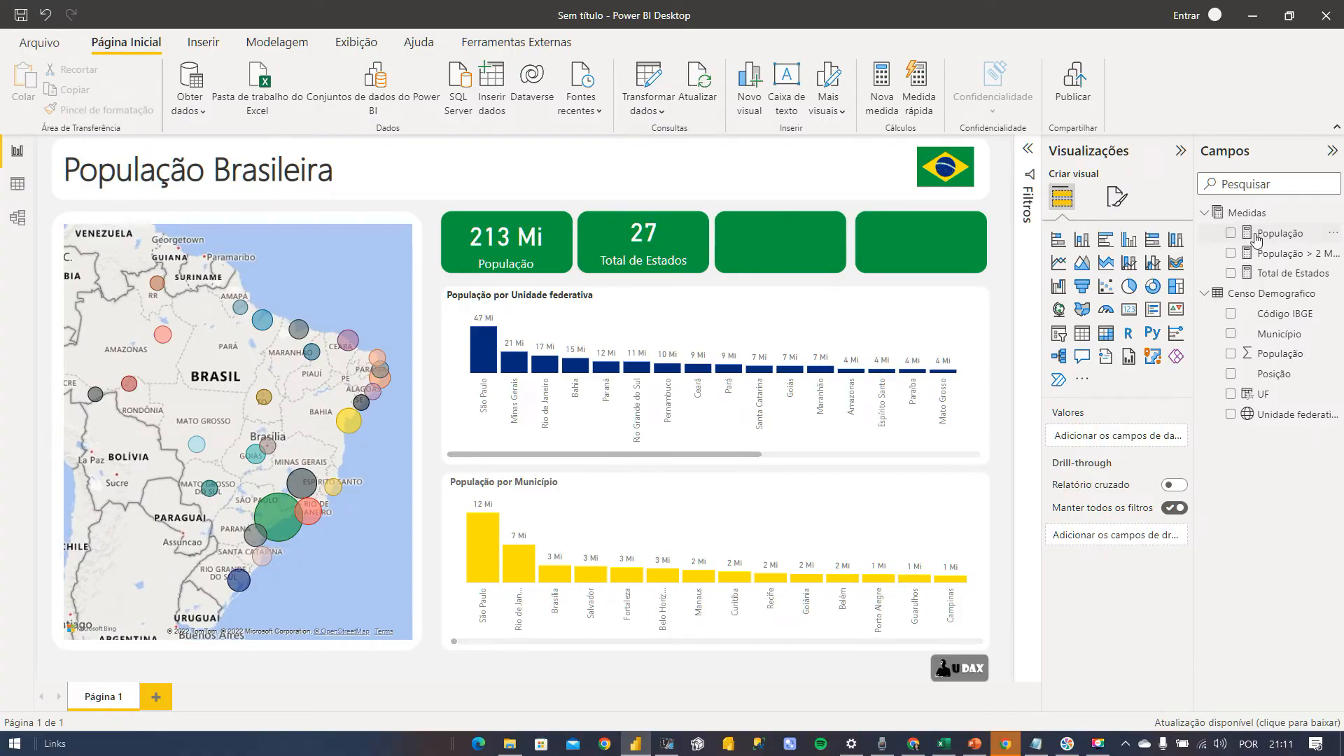
In Power BI Desktop, add a measure named "Estados Mior ou igual a 20 Milhoes" to the Medidas table and paste in the copied variables
{"action": "right_click", "coordinate": [1247, 216]}
{"action": "left_click", "coordinate": [1193, 228]}
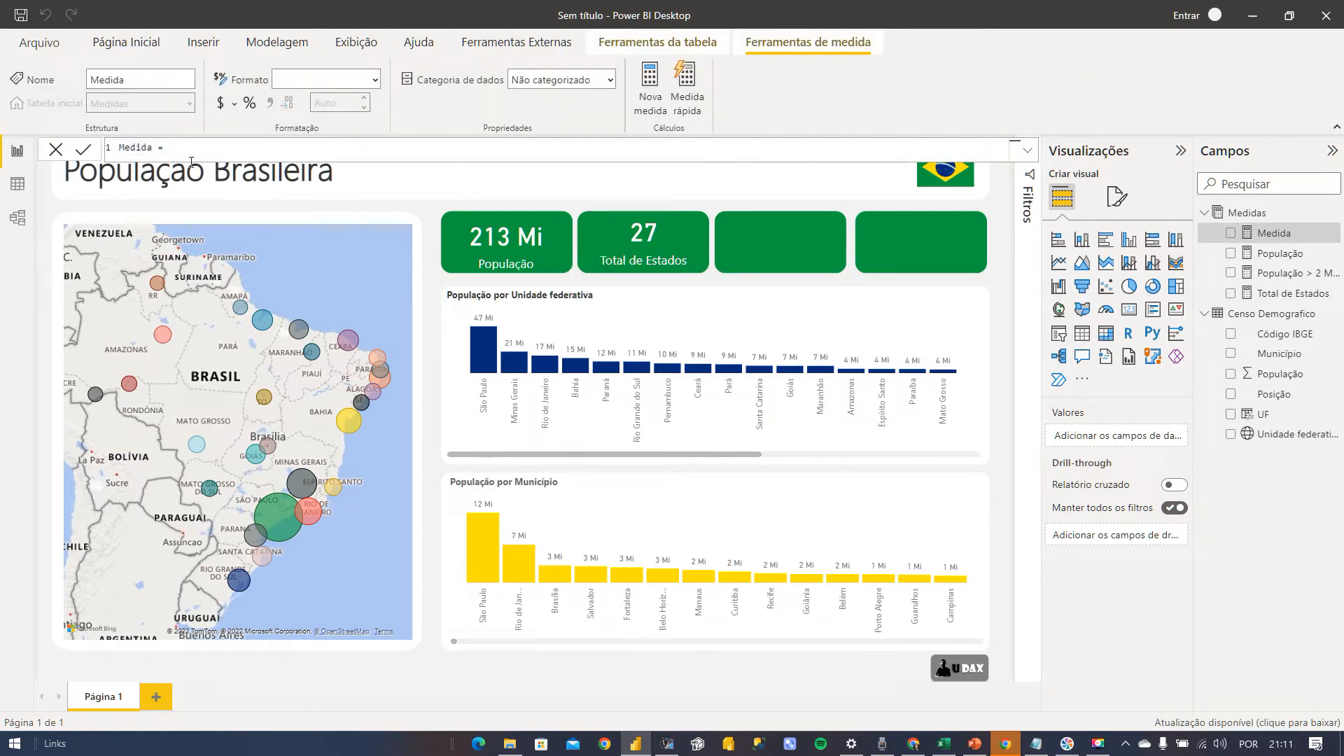
{"action": "key", "text": "BackSpace"}
{"action": "key", "text": "BackSpace"}
{"action": "key", "text": "BackSpace"}
{"action": "key", "text": "BackSpace"}
{"action": "key", "text": "ctrl+v"}
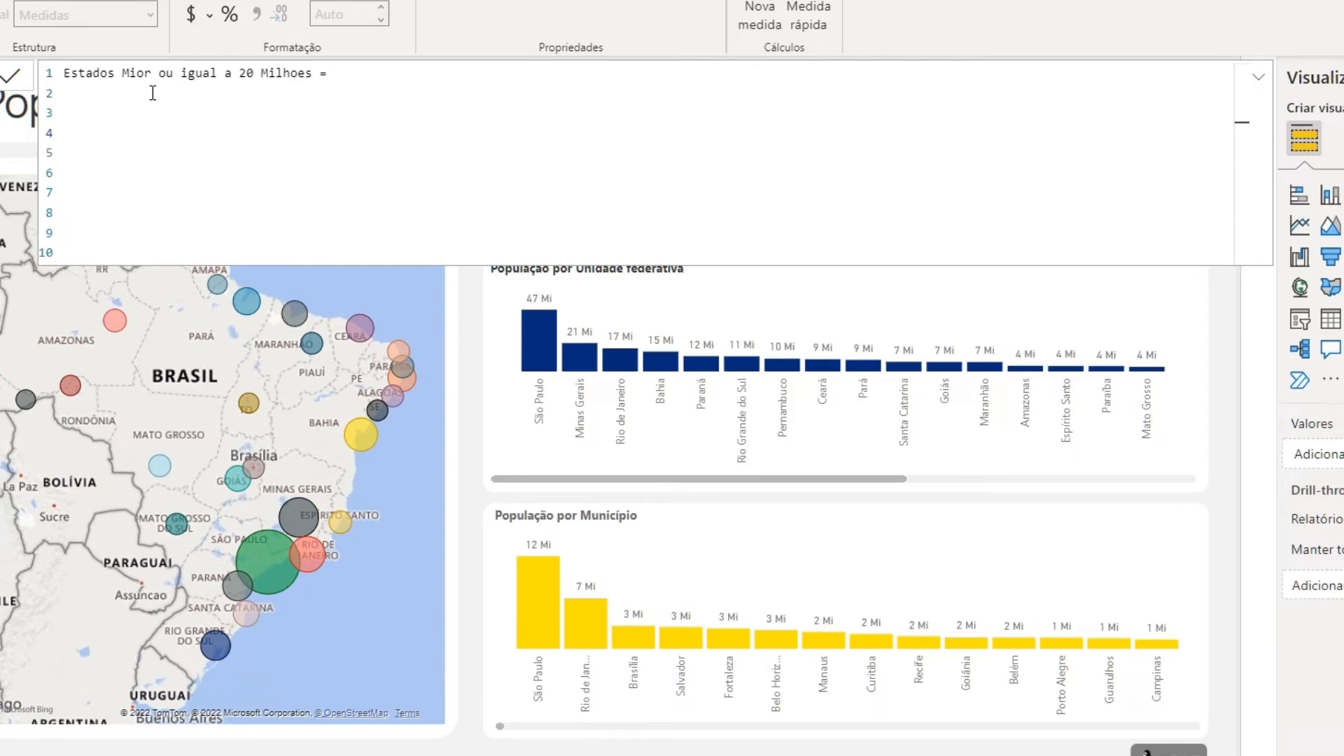
{"action": "key", "text": "ctrl+v"}
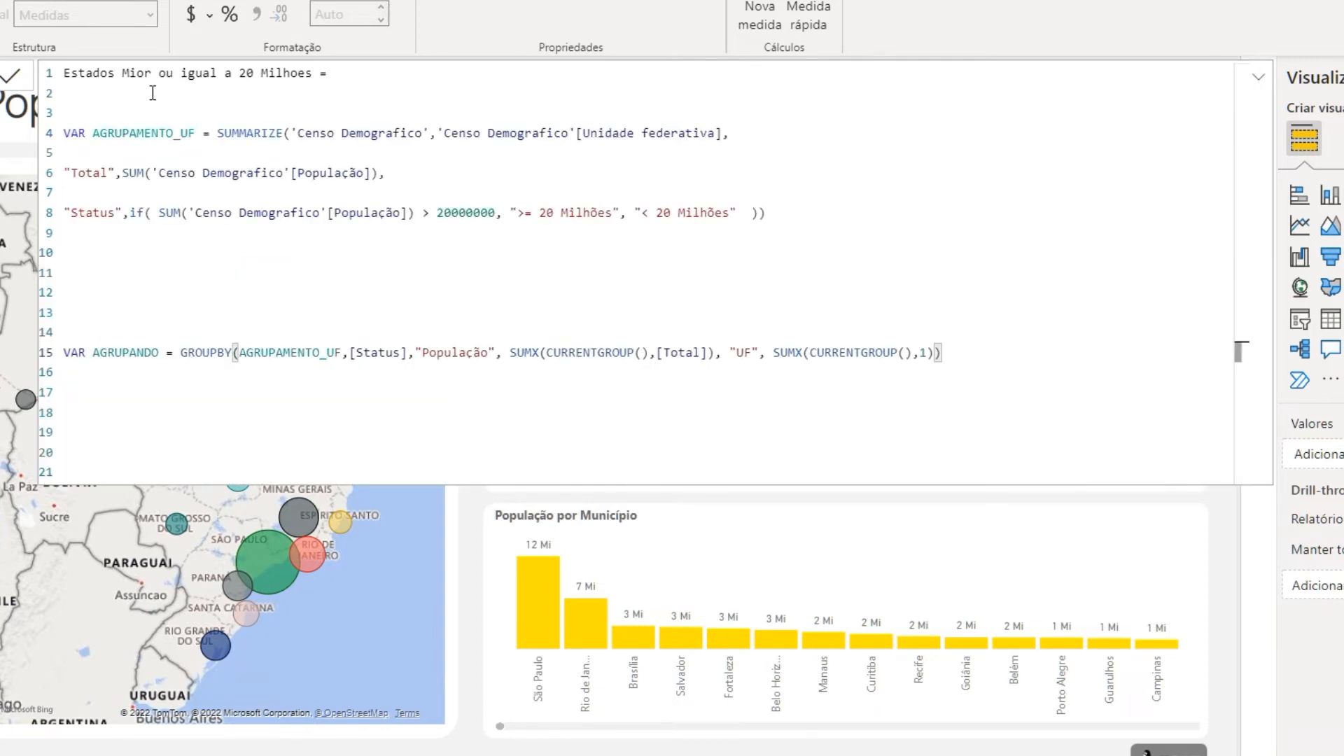
Remove surplus blank lines between the AGRUPAMENTO_UF and AGRUPANDO definitions in the new measure's formula
{"action": "left_click", "coordinate": [101, 328]}
{"action": "key", "text": "BackSpace"}
{"action": "key", "text": "BackSpace"}
{"action": "key", "text": "BackSpace"}
{"action": "key", "text": "BackSpace"}
{"action": "key", "text": "BackSpace"}
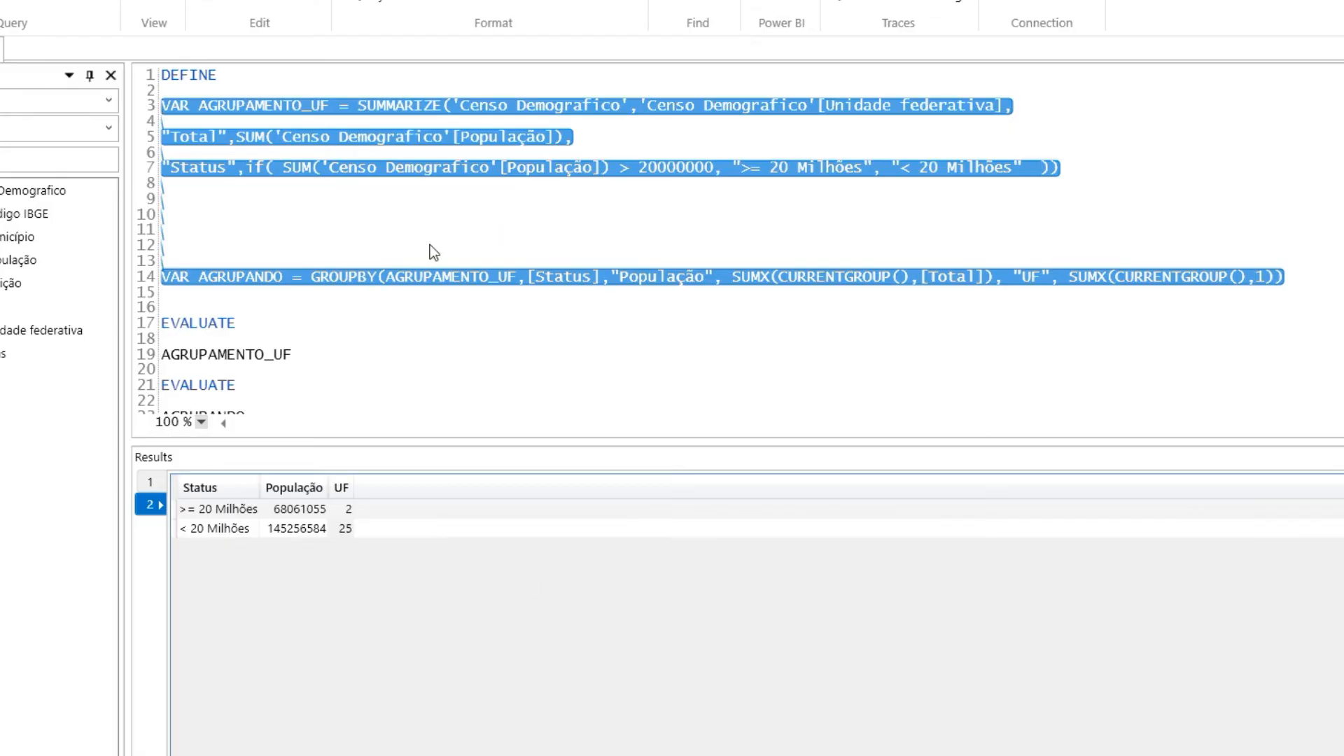
Return to DAX Studio and compare the result sets of AGRUPAMENTO_UF and AGRUPANDO with their variable definitions
{"action": "left_click", "coordinate": [365, 208]}
{"action": "left_click_drag", "start_coordinate": [222, 94], "coordinate": [273, 106]}
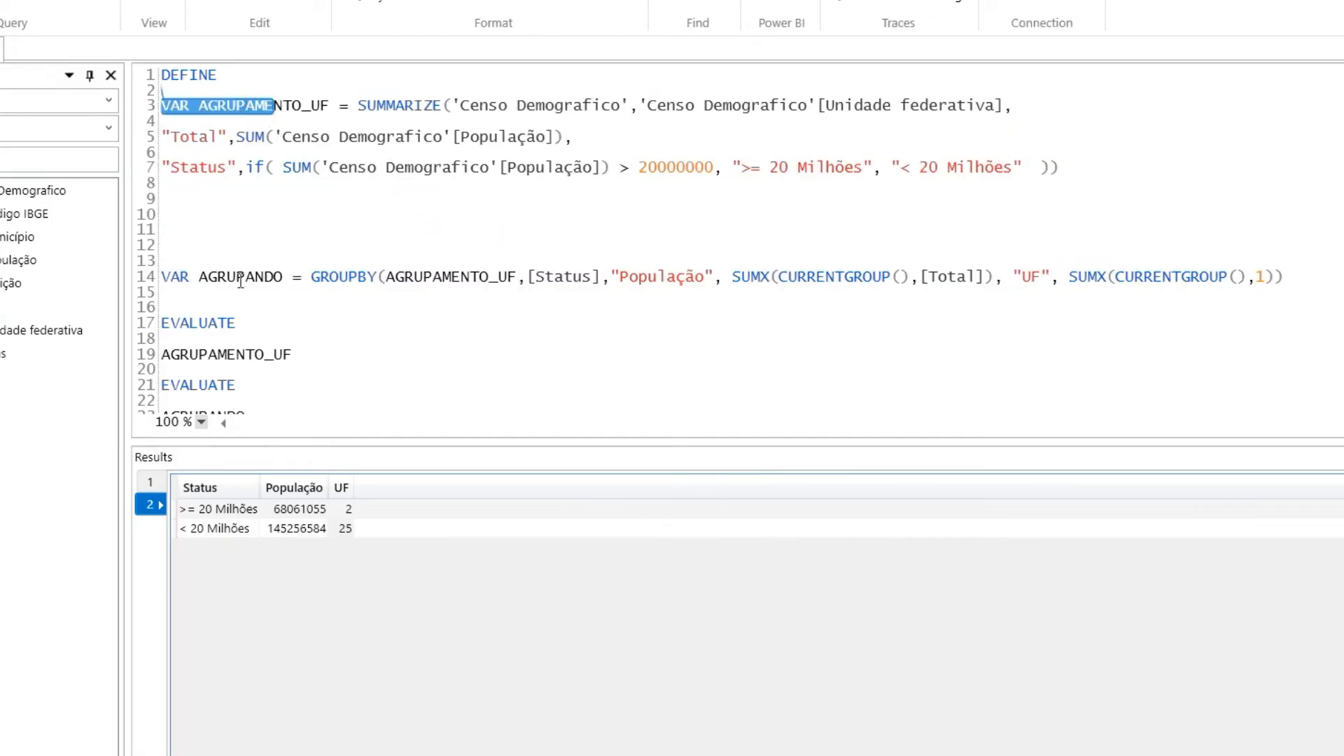
{"action": "scroll", "coordinate": [242, 361], "scroll_direction": "down", "scroll_amount": 1}
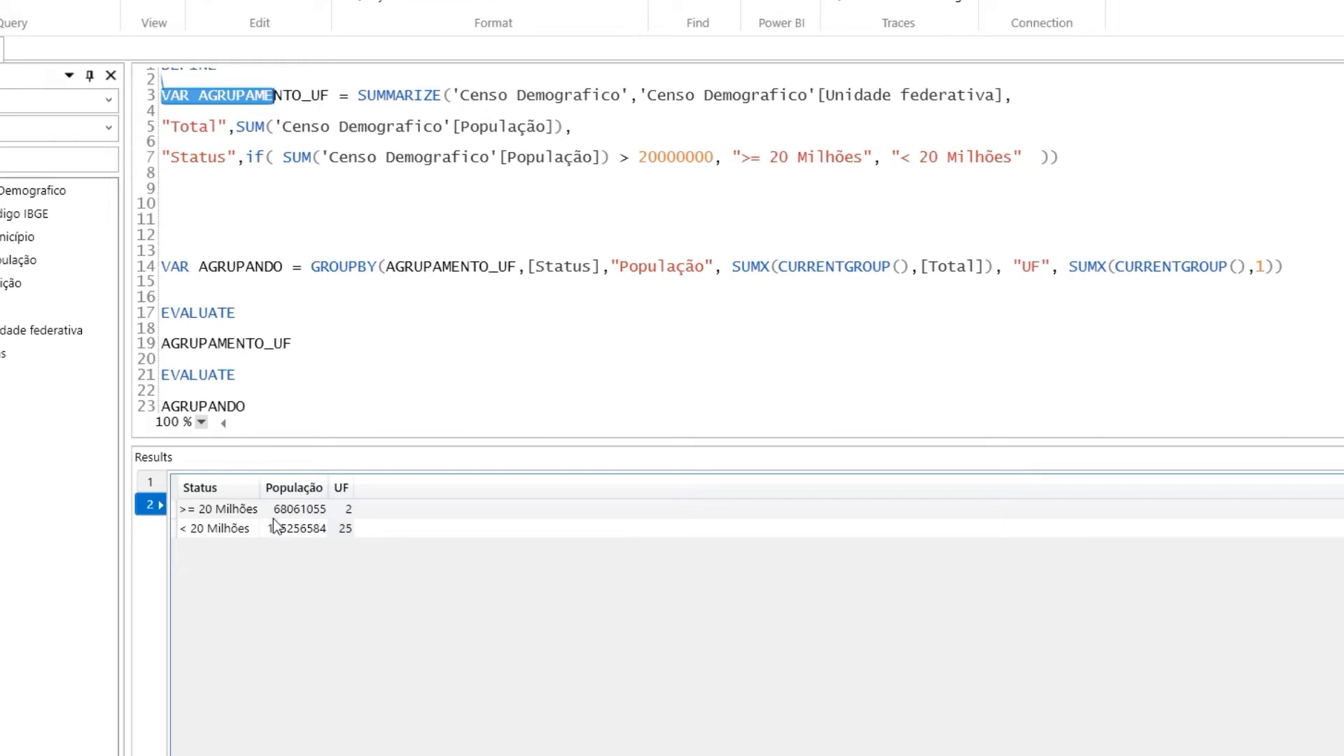
{"action": "left_click", "coordinate": [149, 481]}
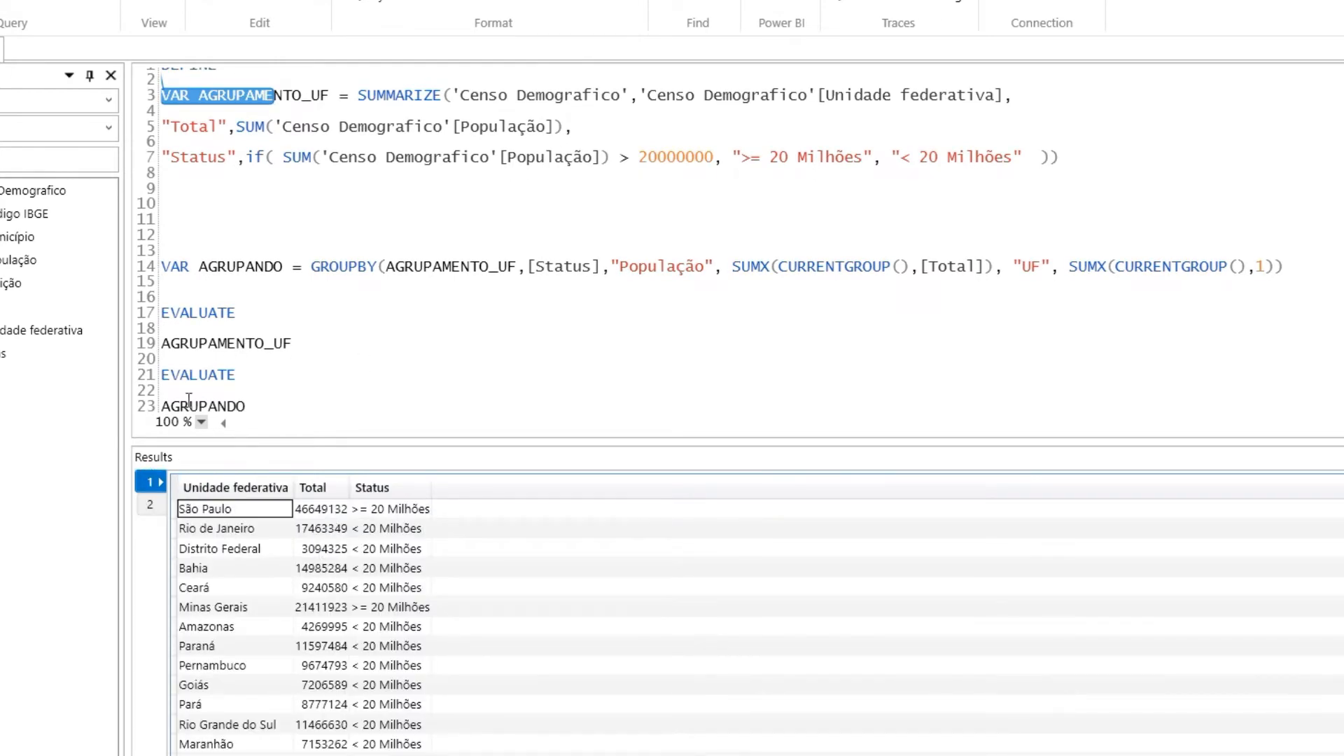
{"action": "left_click_drag", "start_coordinate": [199, 408], "coordinate": [246, 407]}
{"action": "left_click", "coordinate": [150, 504]}
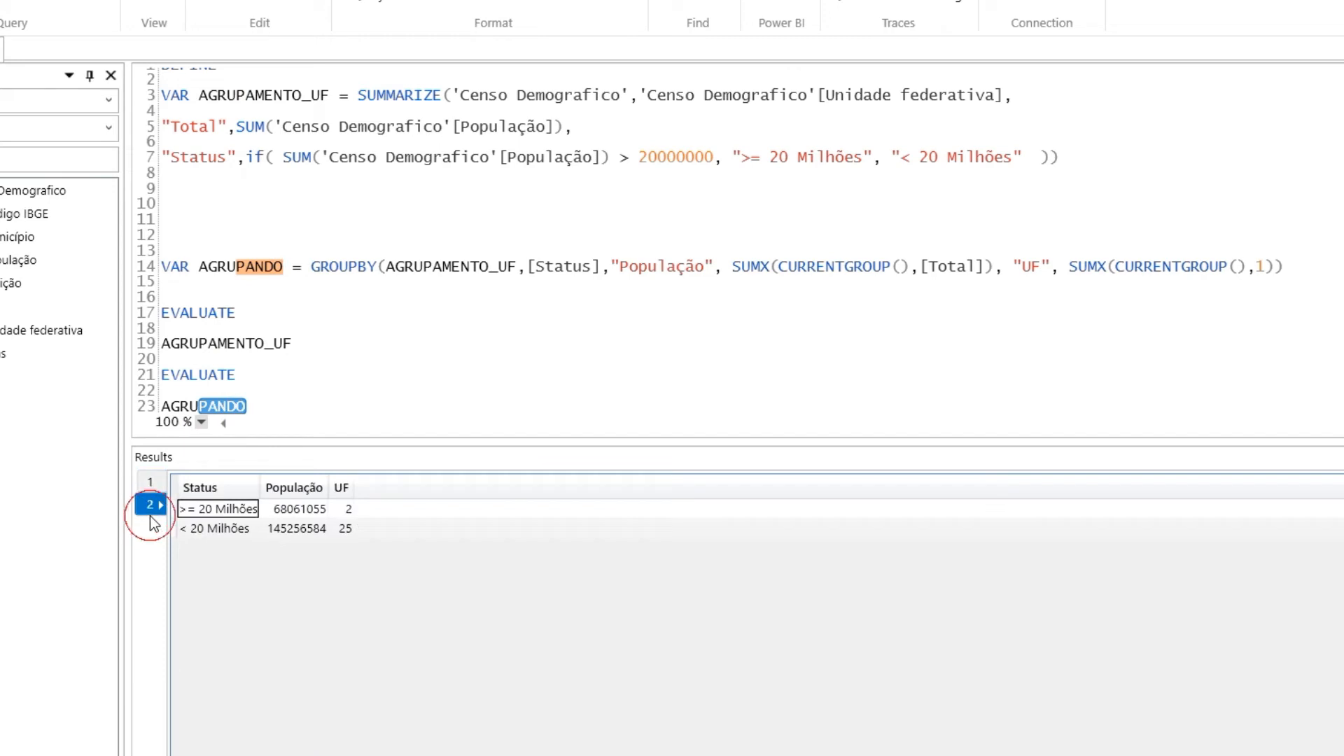
{"action": "left_click_drag", "start_coordinate": [300, 509], "coordinate": [325, 560]}
Examine the SUMMARIZE expression alongside its per-state results, and display the result set grouped by status again
{"action": "left_click", "coordinate": [150, 481]}
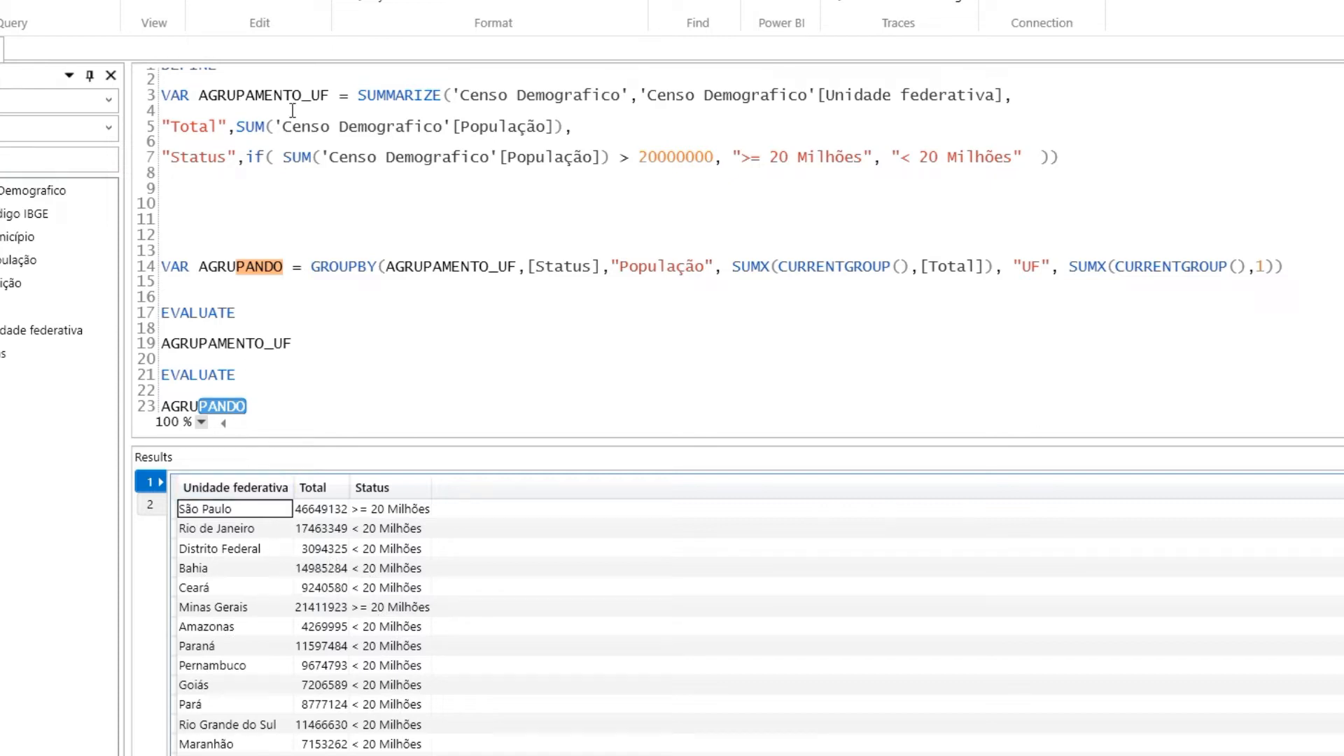
{"action": "mouse_move", "coordinate": [363, 94]}
{"action": "left_click_drag", "start_coordinate": [364, 94], "coordinate": [574, 137]}
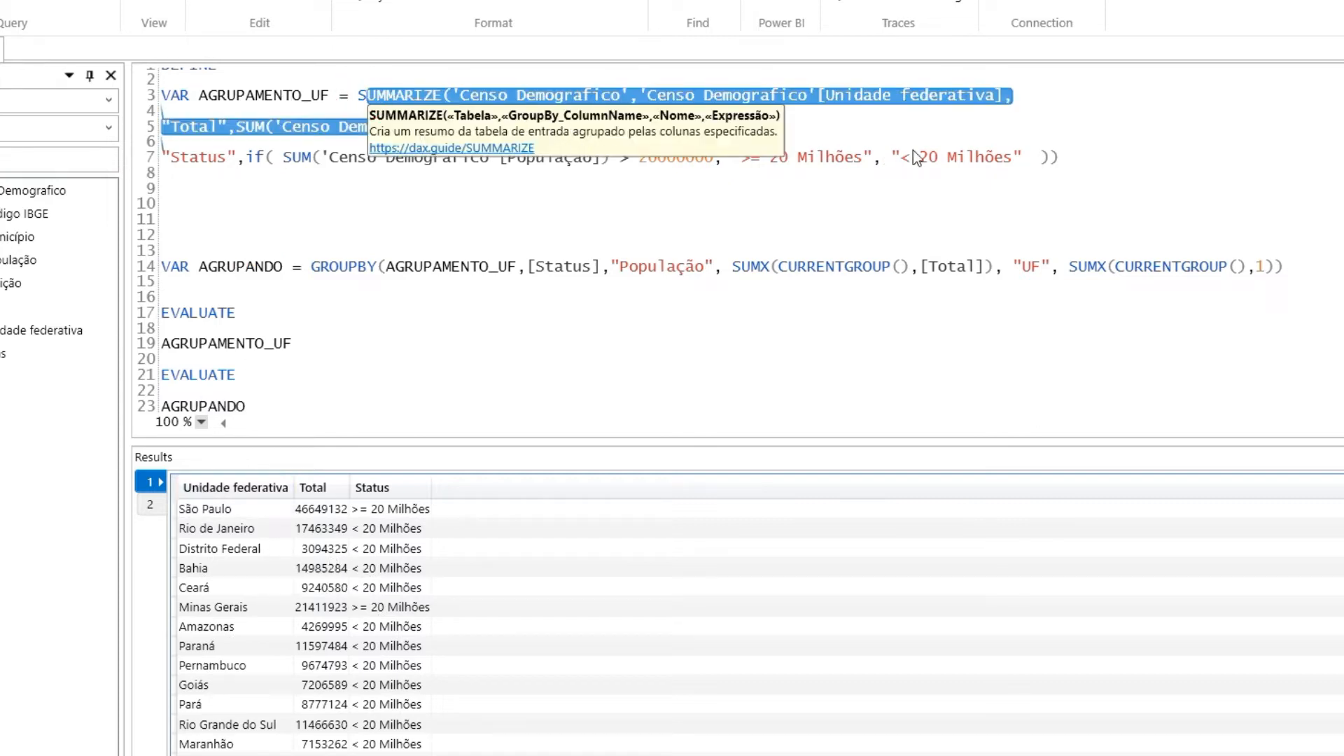
{"action": "left_click", "coordinate": [1059, 160]}
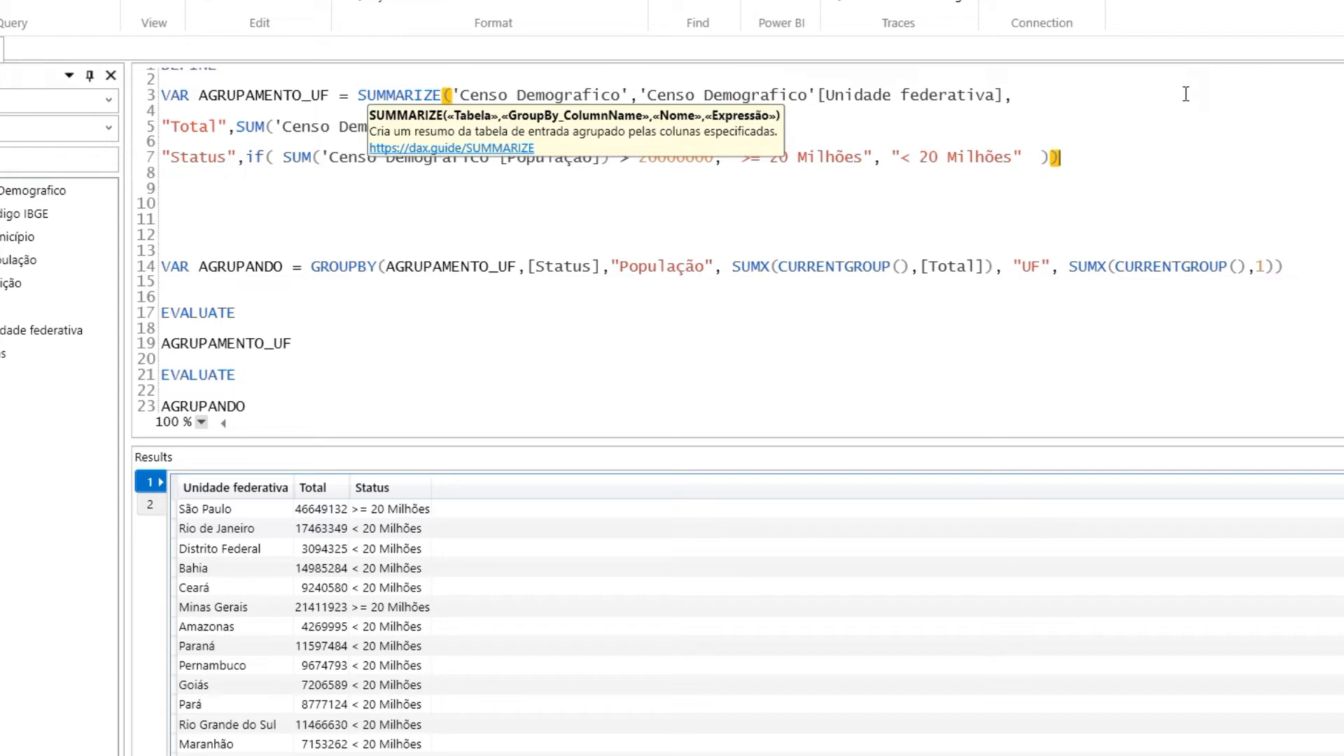
{"action": "left_click", "coordinate": [155, 513]}
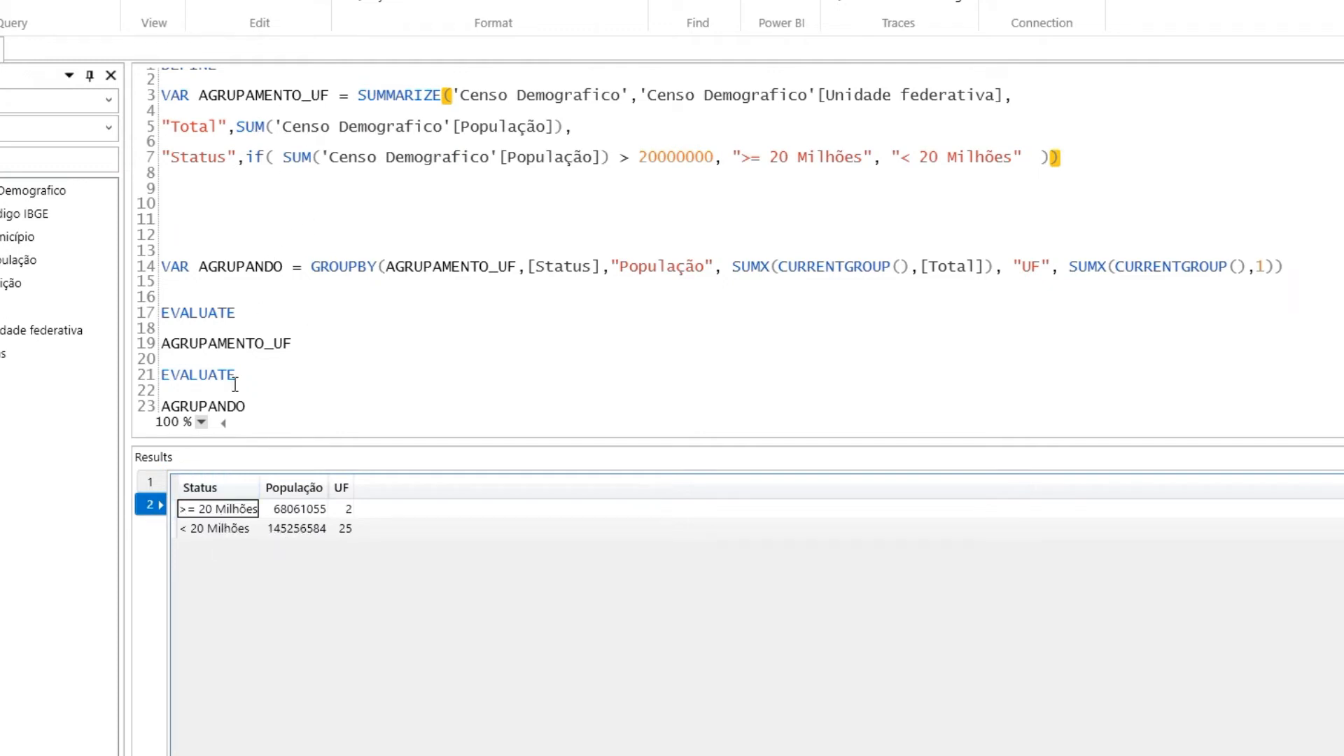
Return to Power BI Desktop and wrap the AGRUPANDO variable's GROUPBY expression in a FILTER function, ready for its condition
{"action": "left_click_drag", "start_coordinate": [209, 266], "coordinate": [286, 268]}
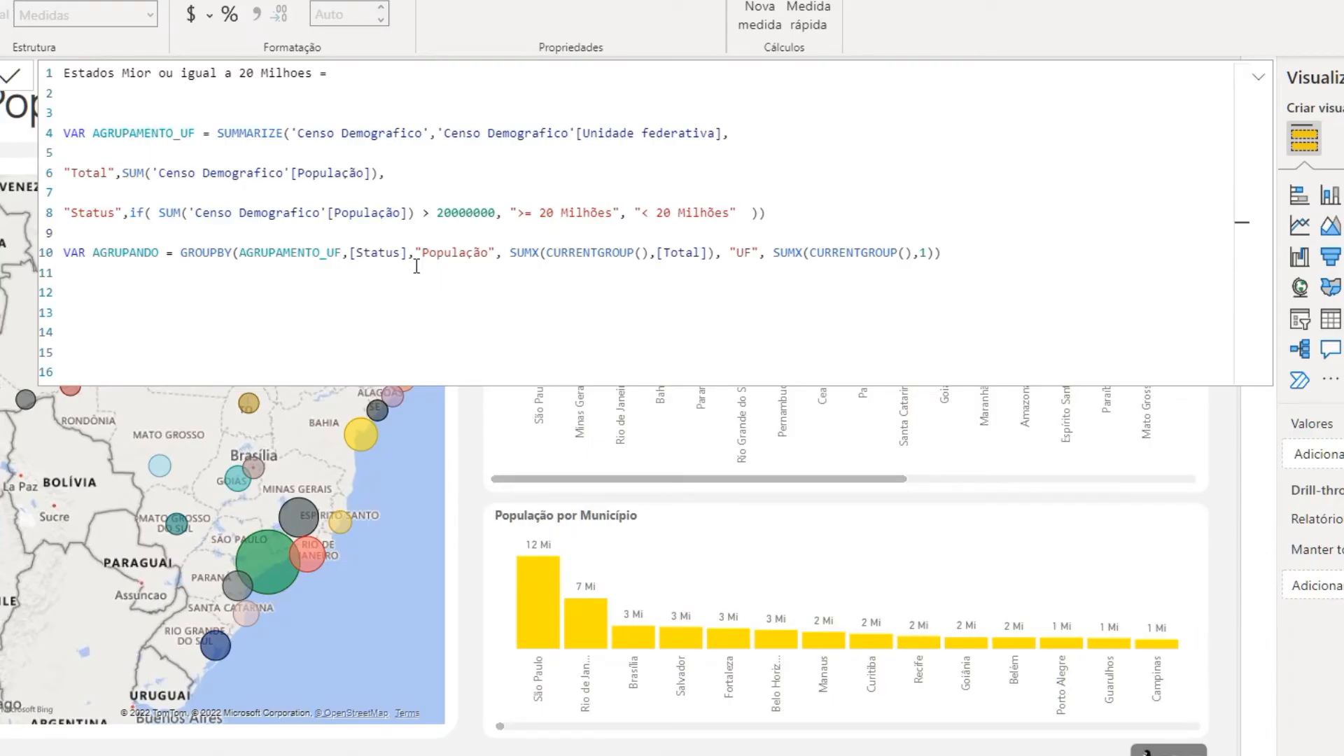
{"action": "left_click", "coordinate": [175, 109]}
{"action": "left_click", "coordinate": [962, 255]}
{"action": "left_click_drag", "start_coordinate": [61, 74], "coordinate": [313, 75]}
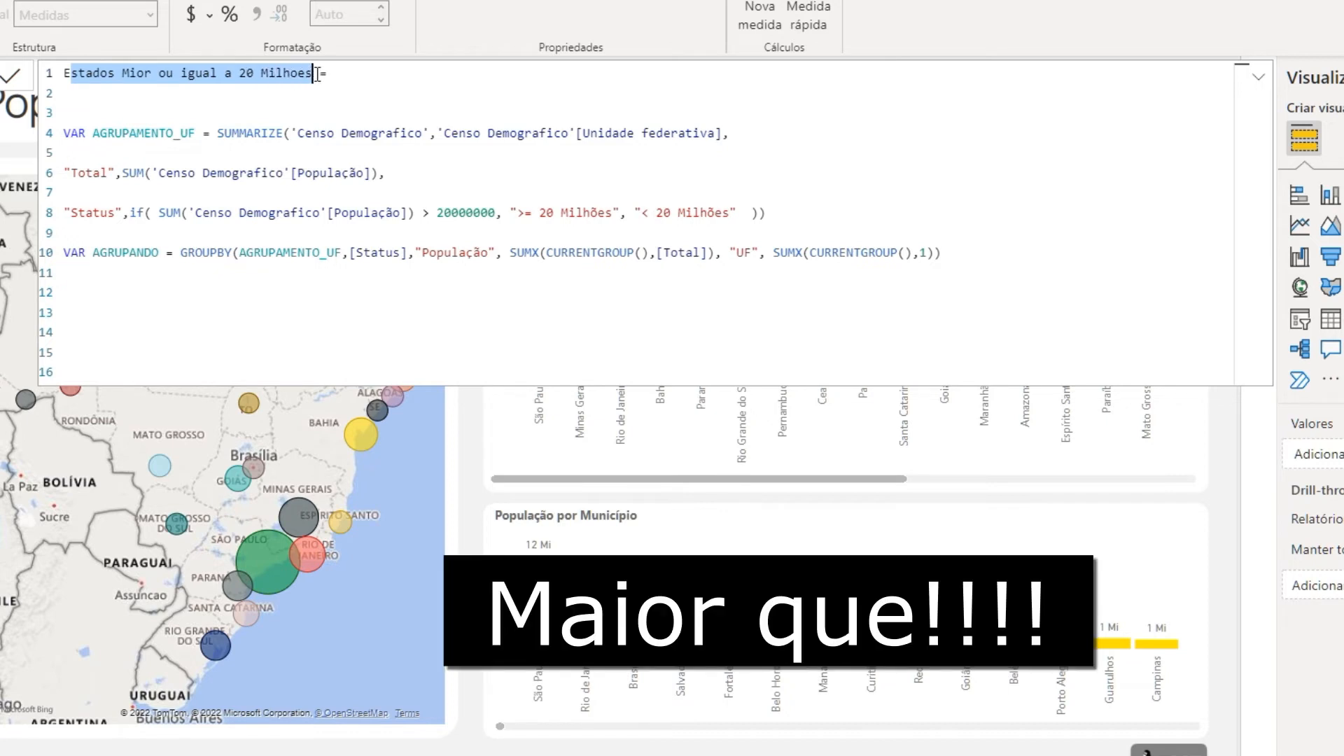
{"action": "left_click", "coordinate": [185, 251]}
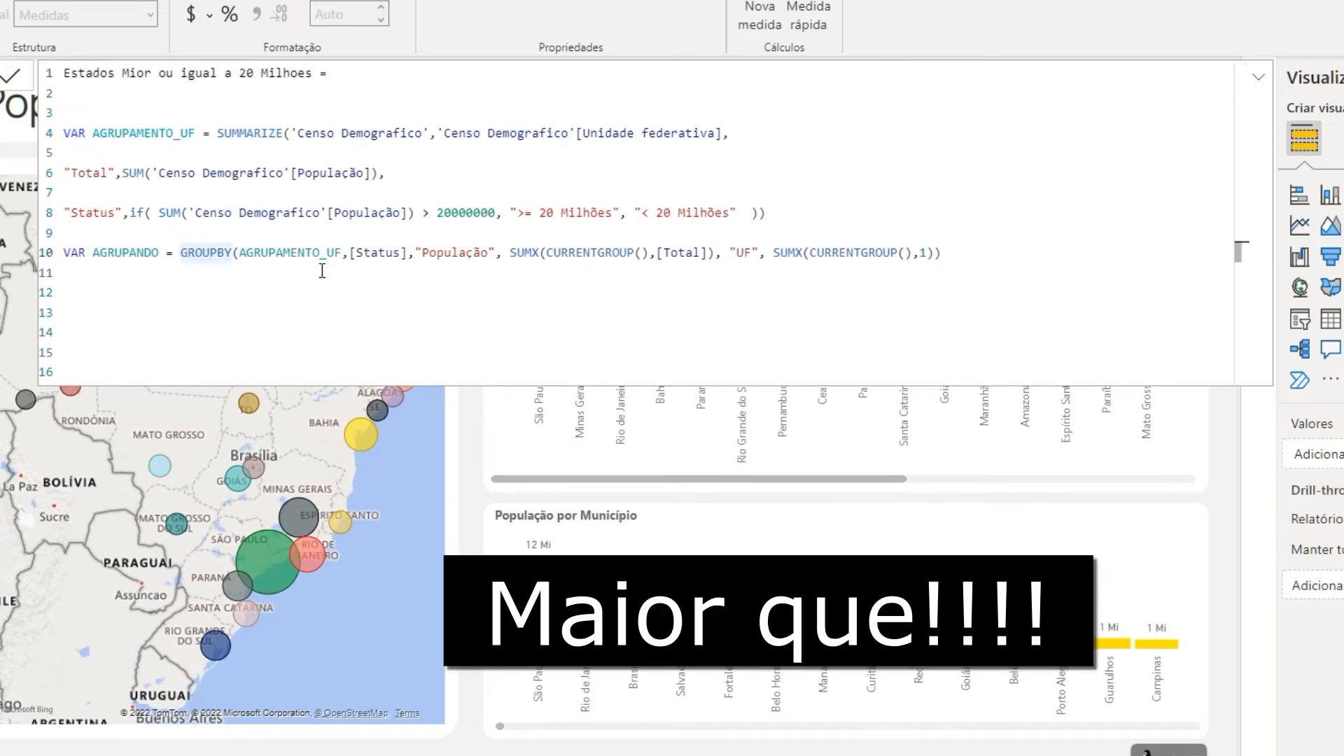
{"action": "type", "text": "FILTER"}
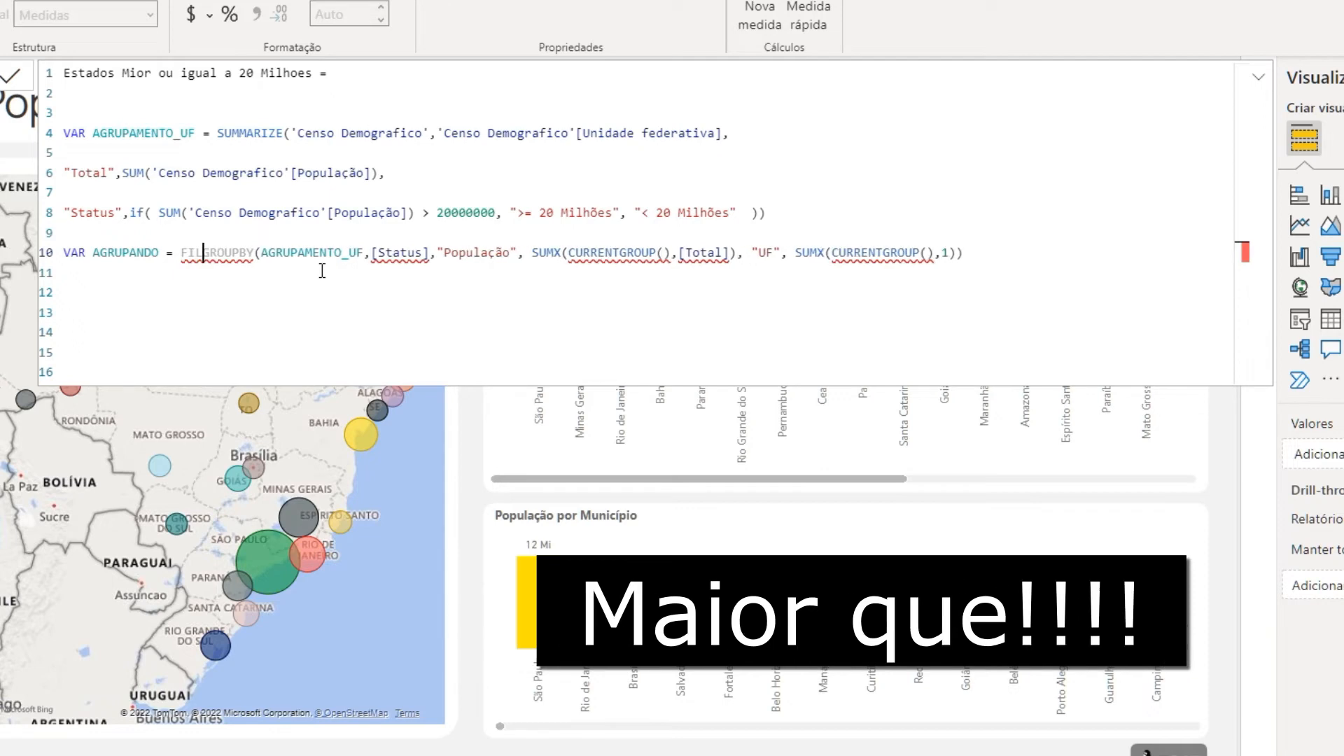
{"action": "type", "text": "("}
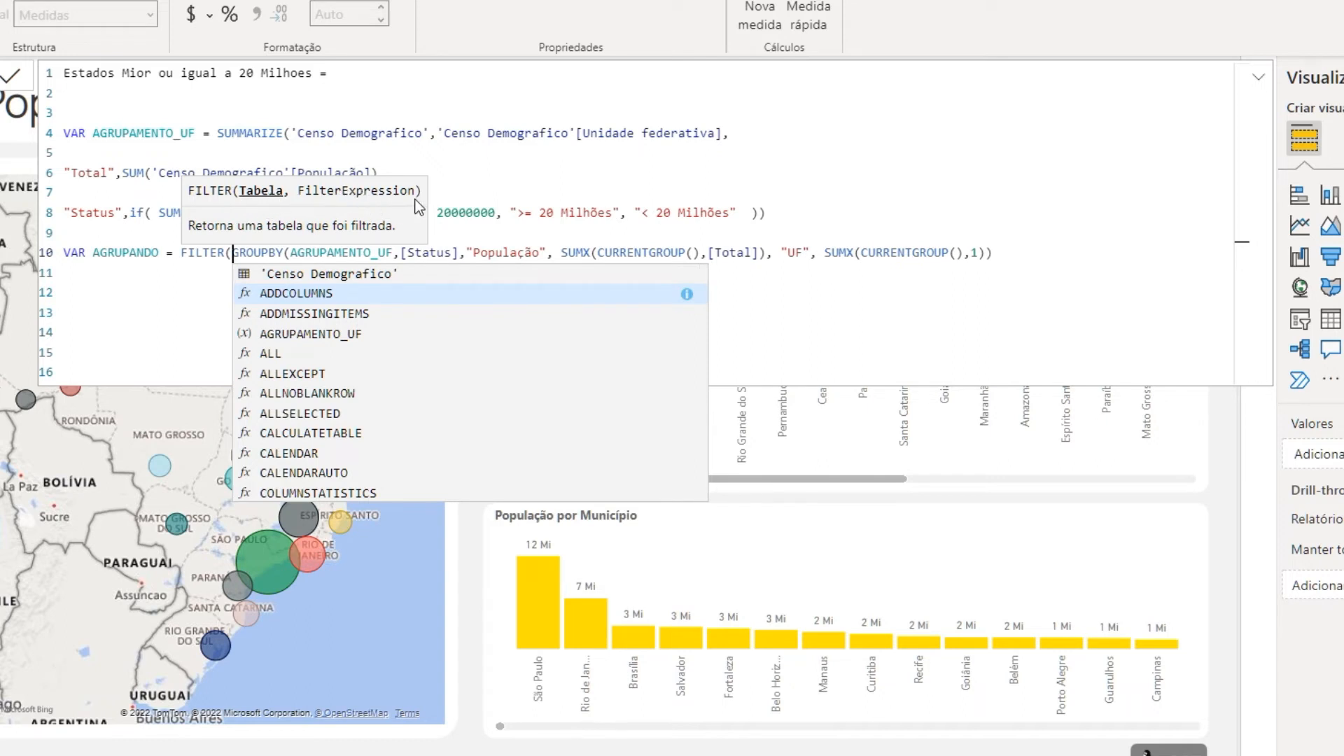
{"action": "left_click", "coordinate": [997, 254]}
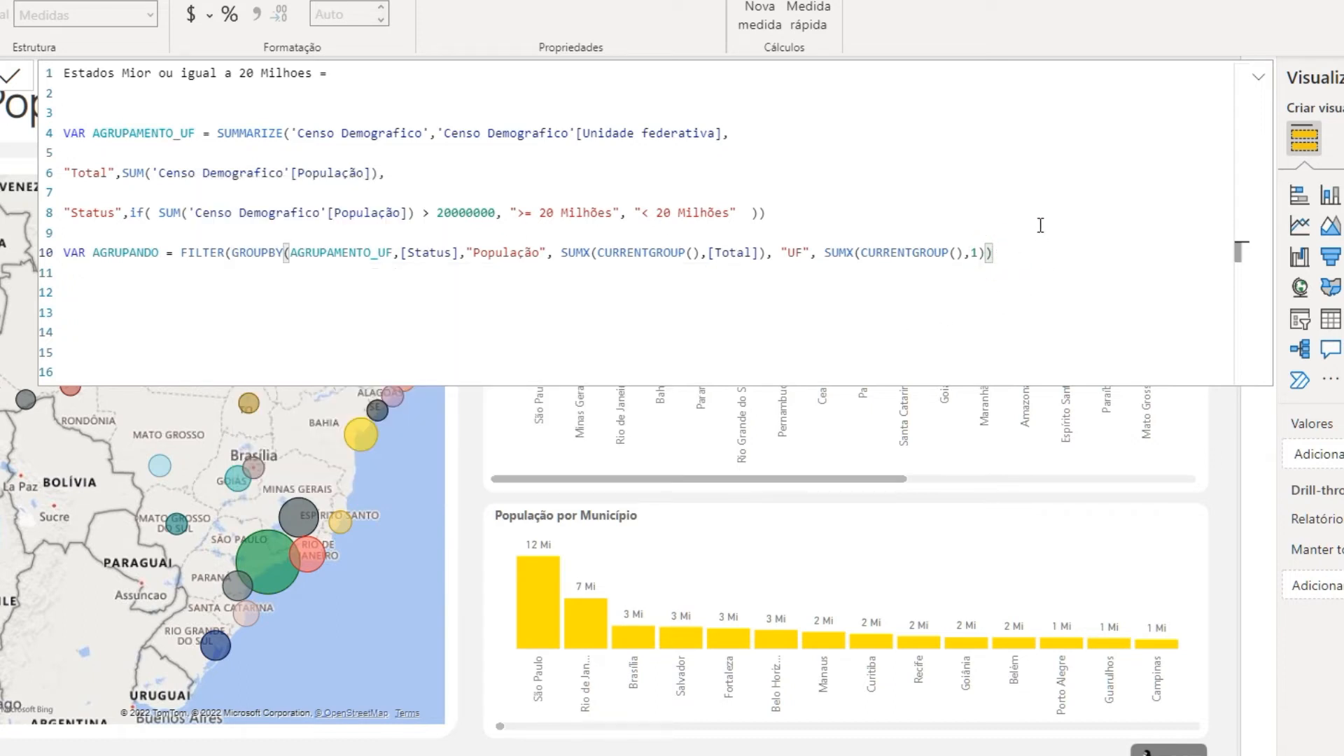
{"action": "type", "text": ","}
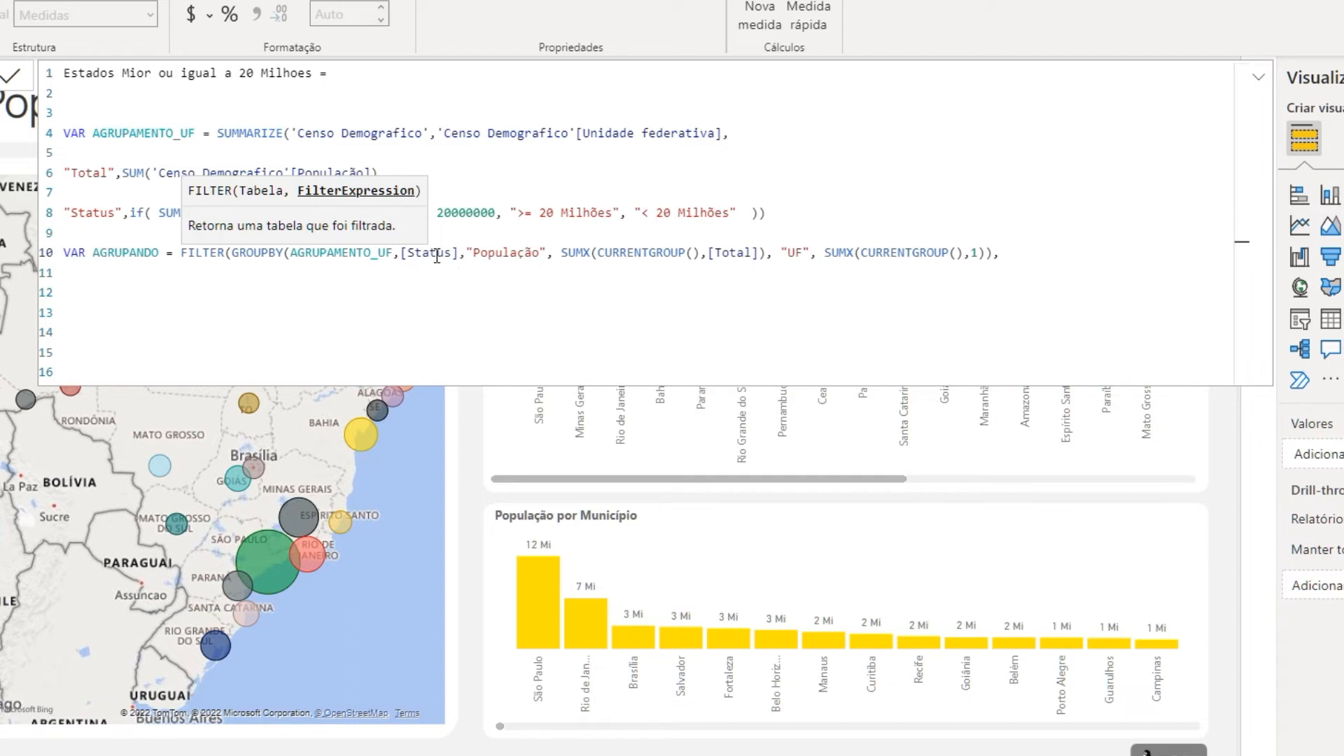
Check the Status column of the grouped results in DAX Studio for the value the filter needs
{"action": "left_click_drag", "start_coordinate": [451, 254], "coordinate": [412, 255]}
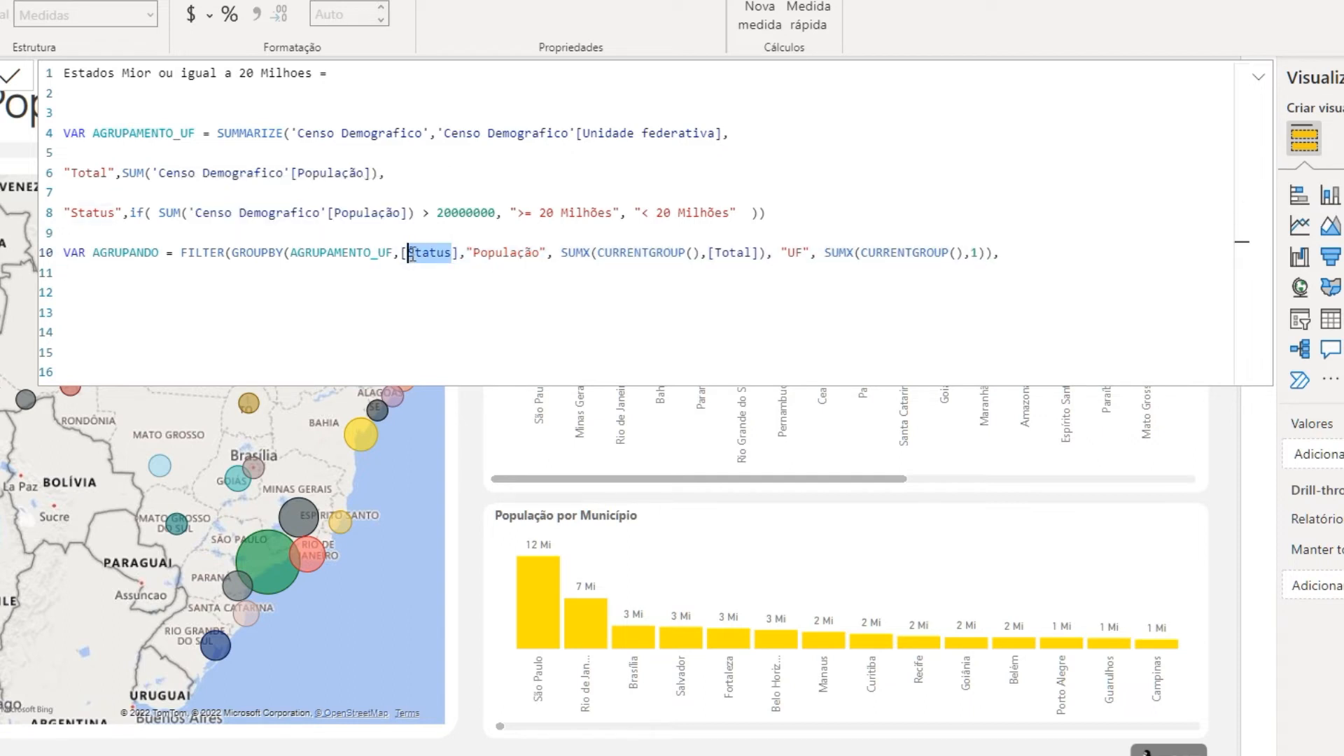
{"action": "key", "text": "alt+Tab"}
{"action": "left_click", "coordinate": [4, 354]}
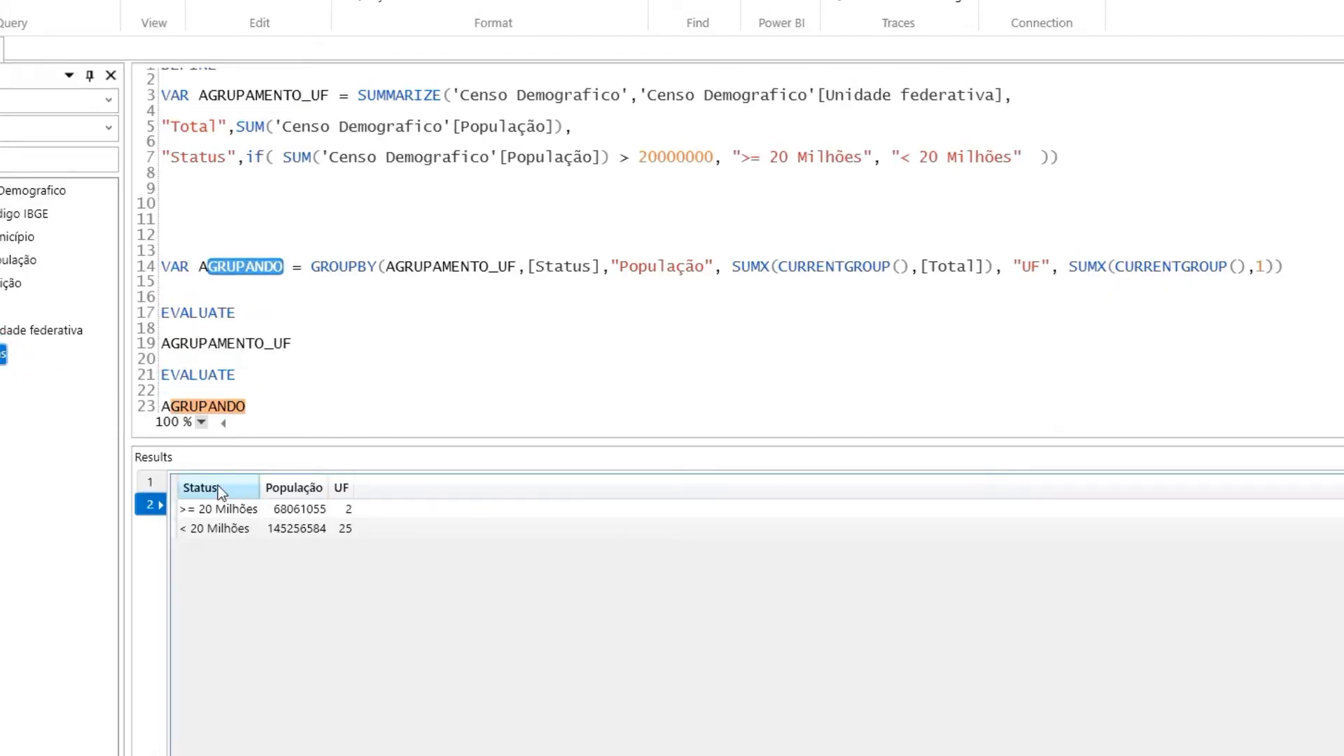
{"action": "left_click", "coordinate": [189, 510]}
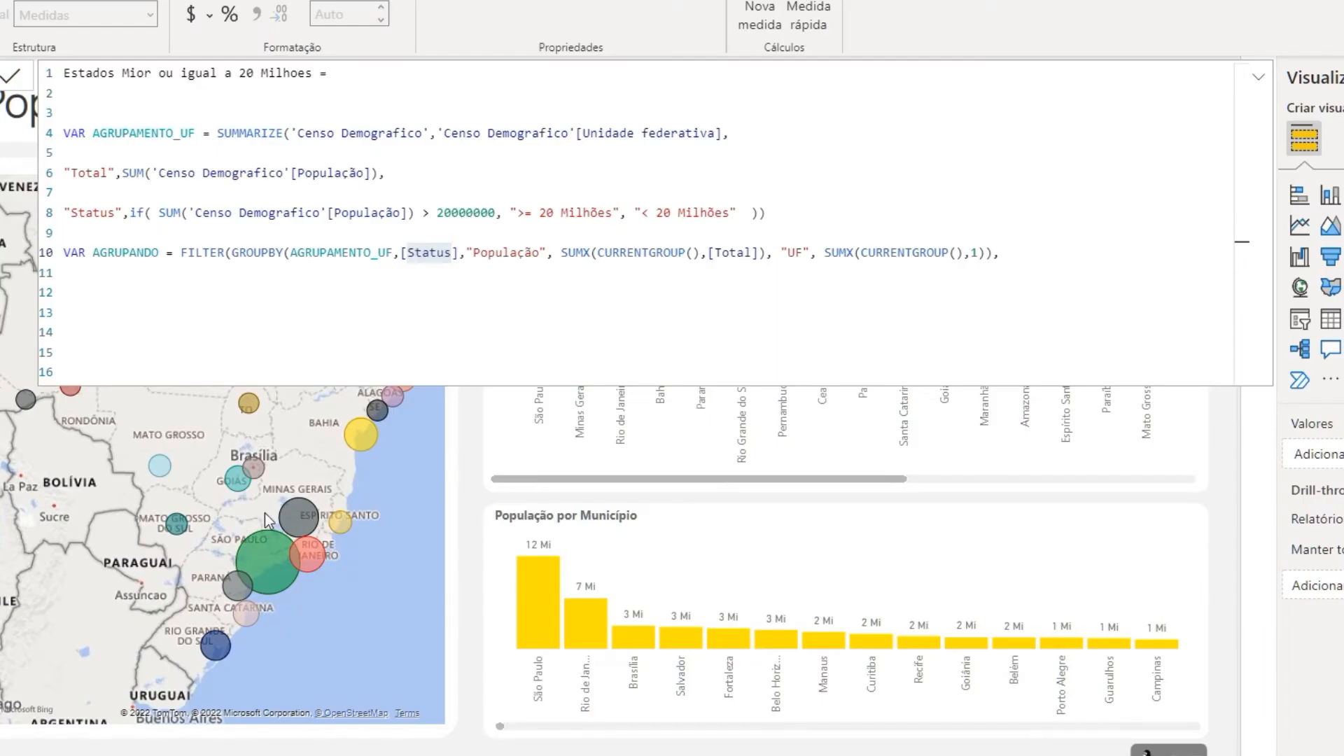
Back in Power BI Desktop, complete the FILTER in AGRUPANDO with the condition [Status]=">= 20 Milhões"
{"action": "left_click", "coordinate": [1025, 263]}
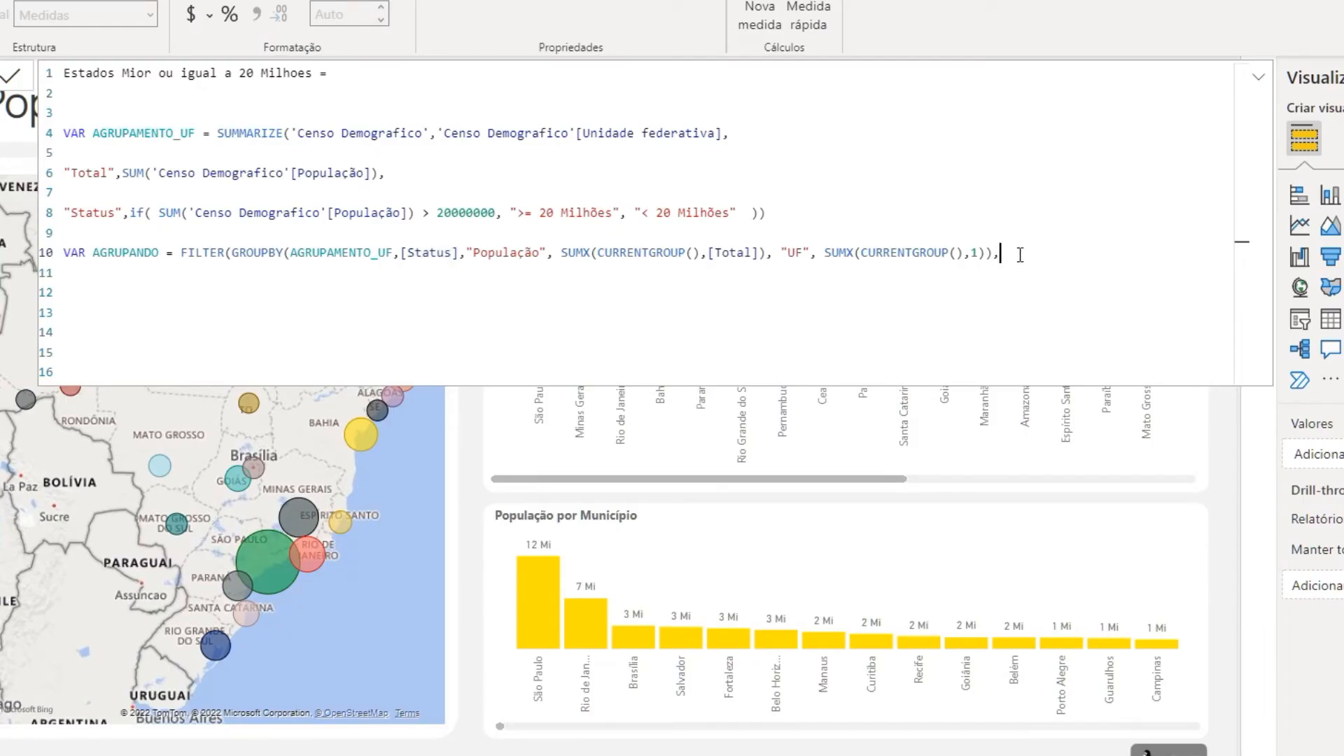
{"action": "type", "text": "["}
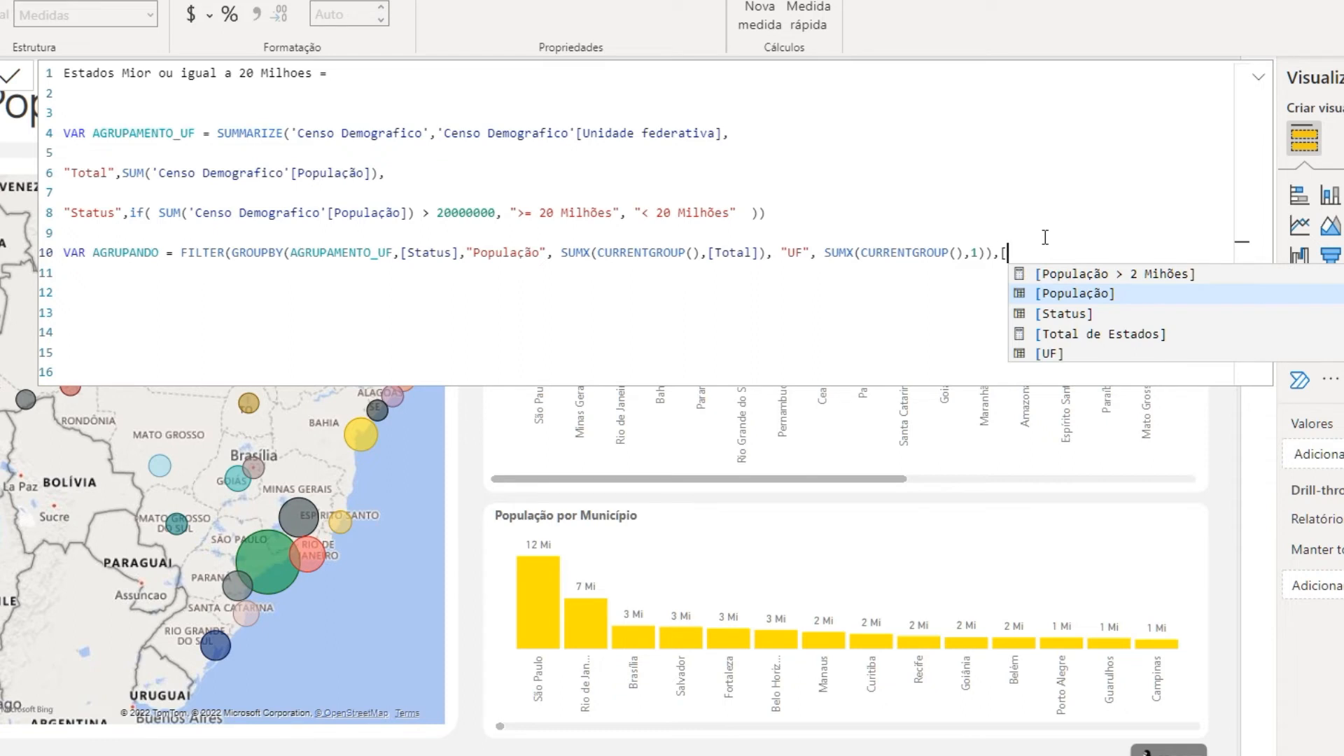
{"action": "type", "text": "Status]"}
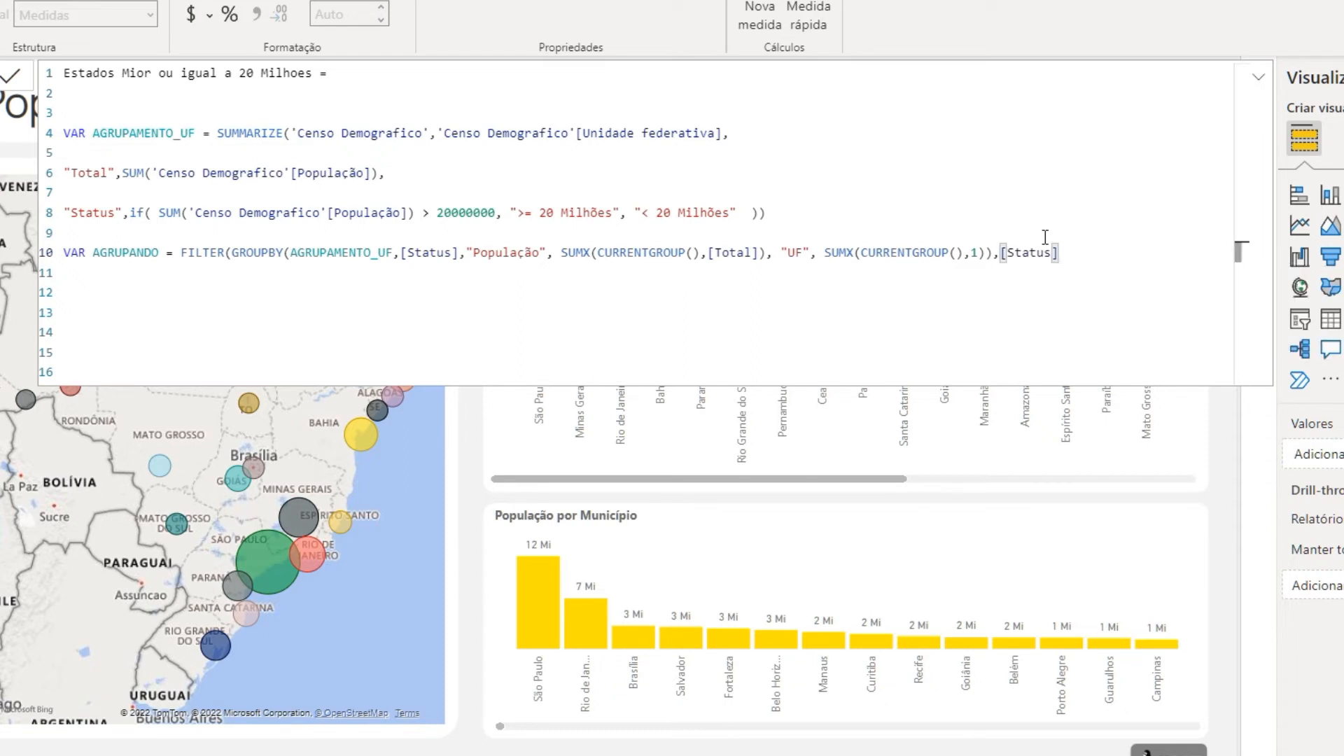
{"action": "type", "text": "="}
{"action": "left_click_drag", "start_coordinate": [611, 217], "coordinate": [522, 207]}
{"action": "key", "text": "ctrl+c"}
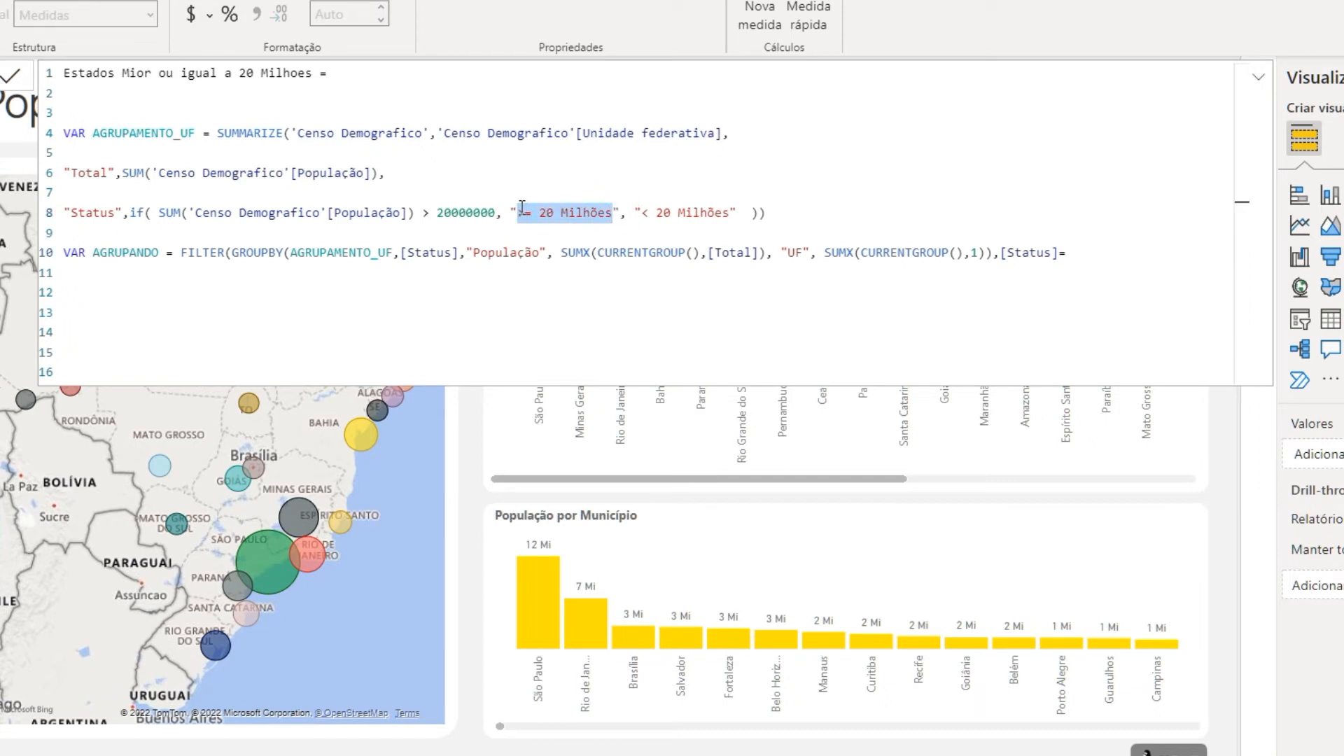
{"action": "left_click", "coordinate": [1074, 251]}
{"action": "type", "text": "\""}
{"action": "key", "text": "ctrl+v"}
{"action": "type", "text": "\")"}
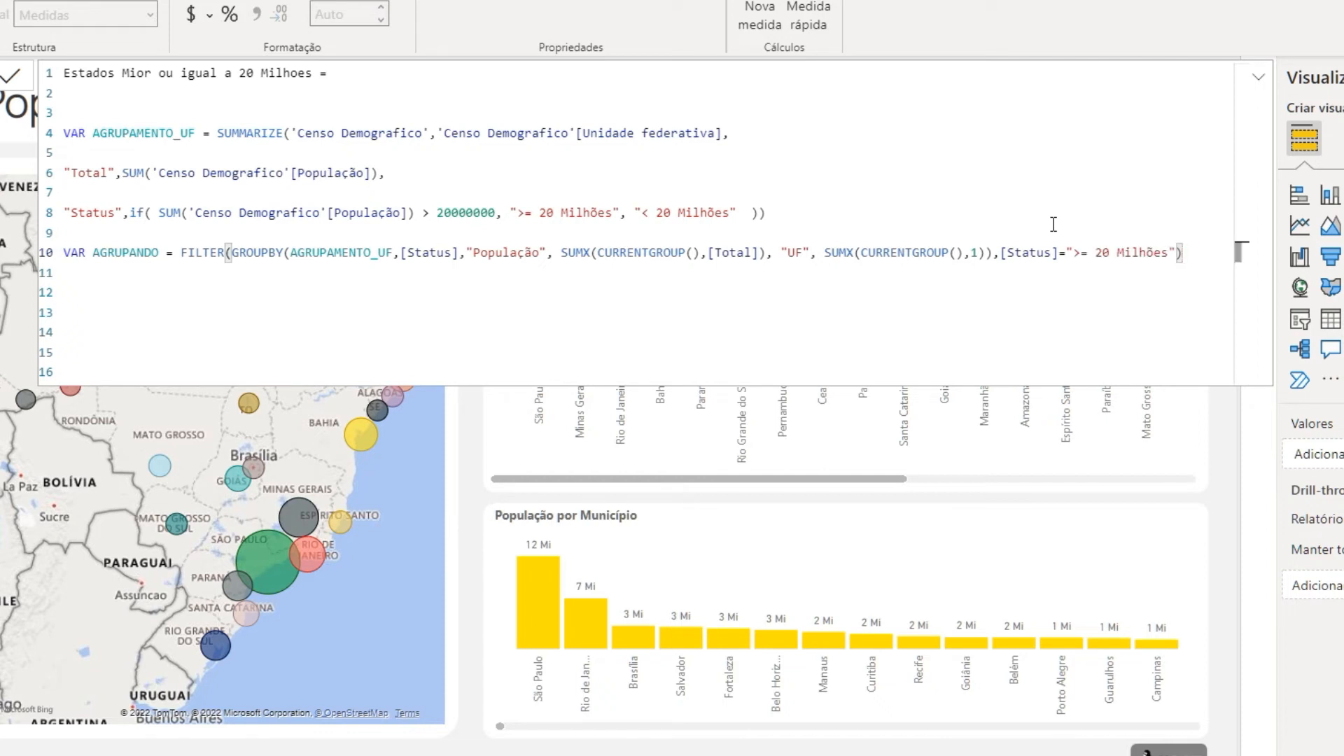
Start a RETURN statement with a SUM function below the AGRUPANDO definition, separated by blank lines
{"action": "key", "text": "shift+Return"}
{"action": "key", "text": "shift+Return"}
{"action": "key", "text": "shift+Return"}
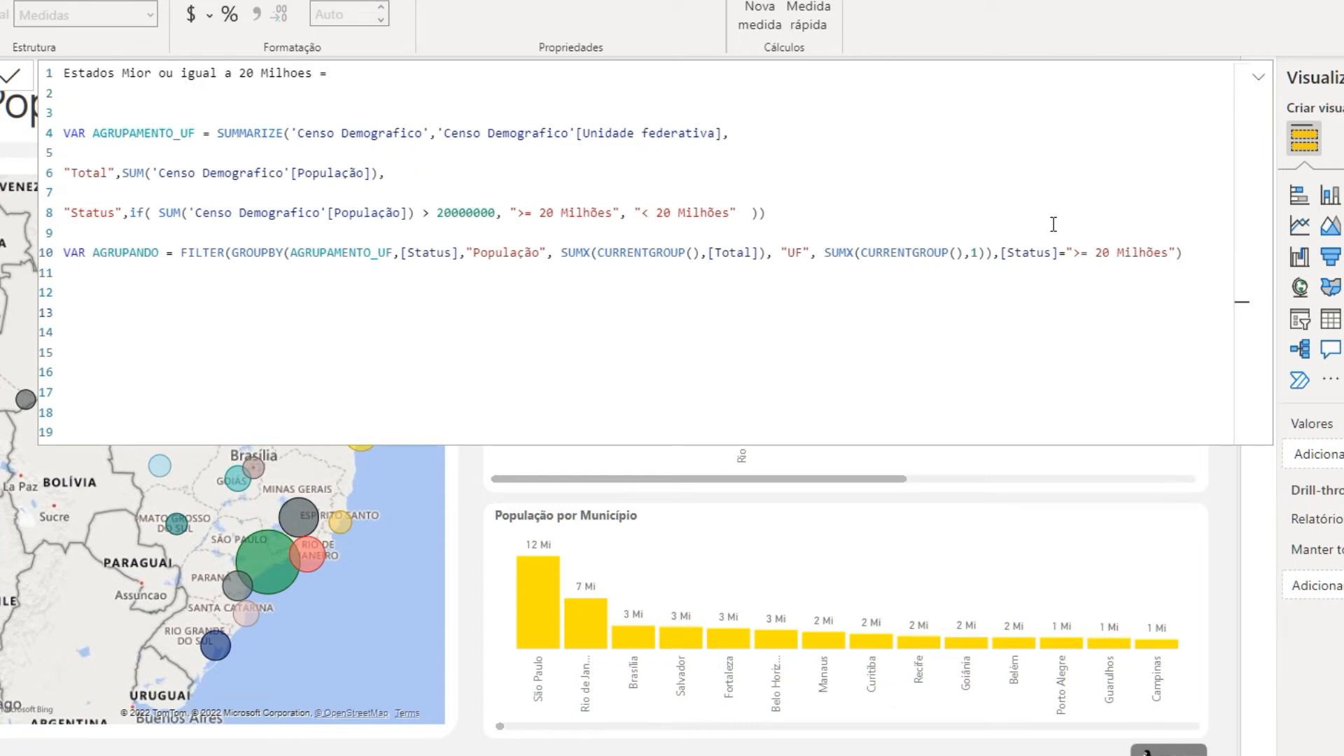
{"action": "type", "text": "RETURN SUM"}
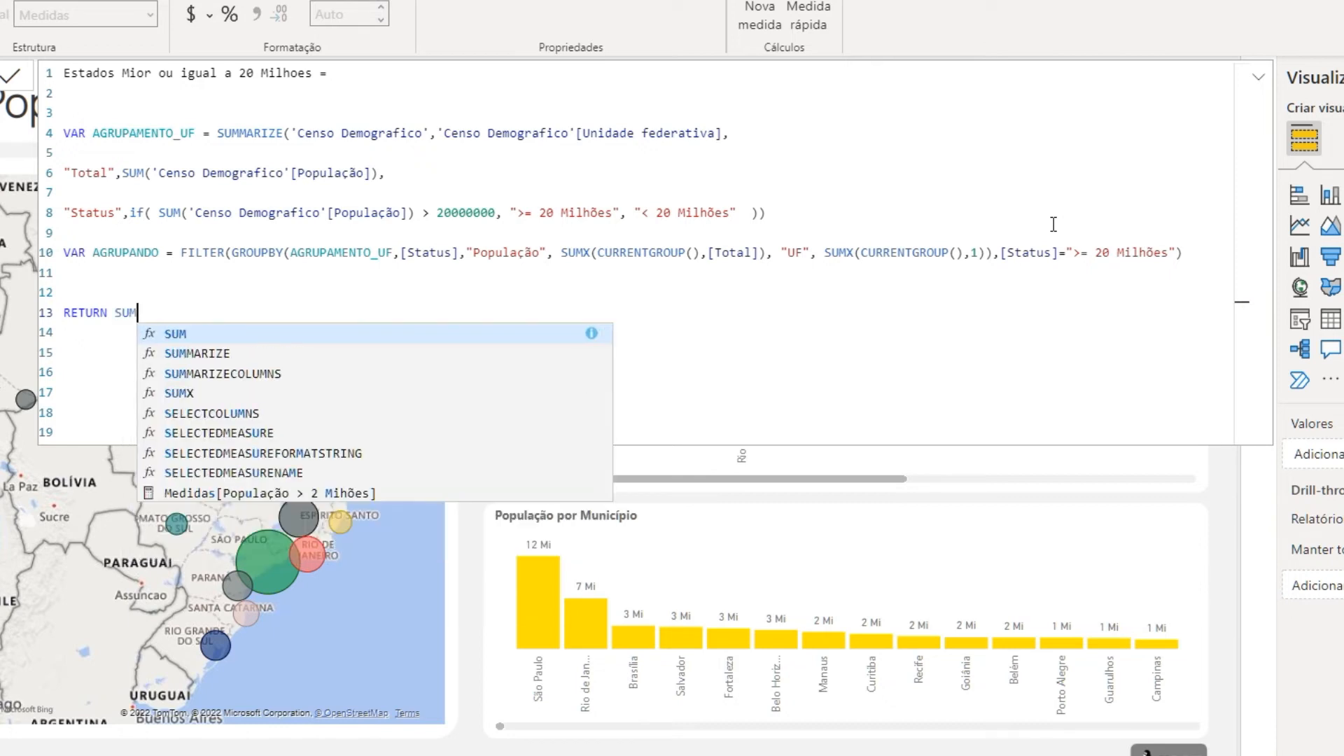
{"action": "type", "text": "("}
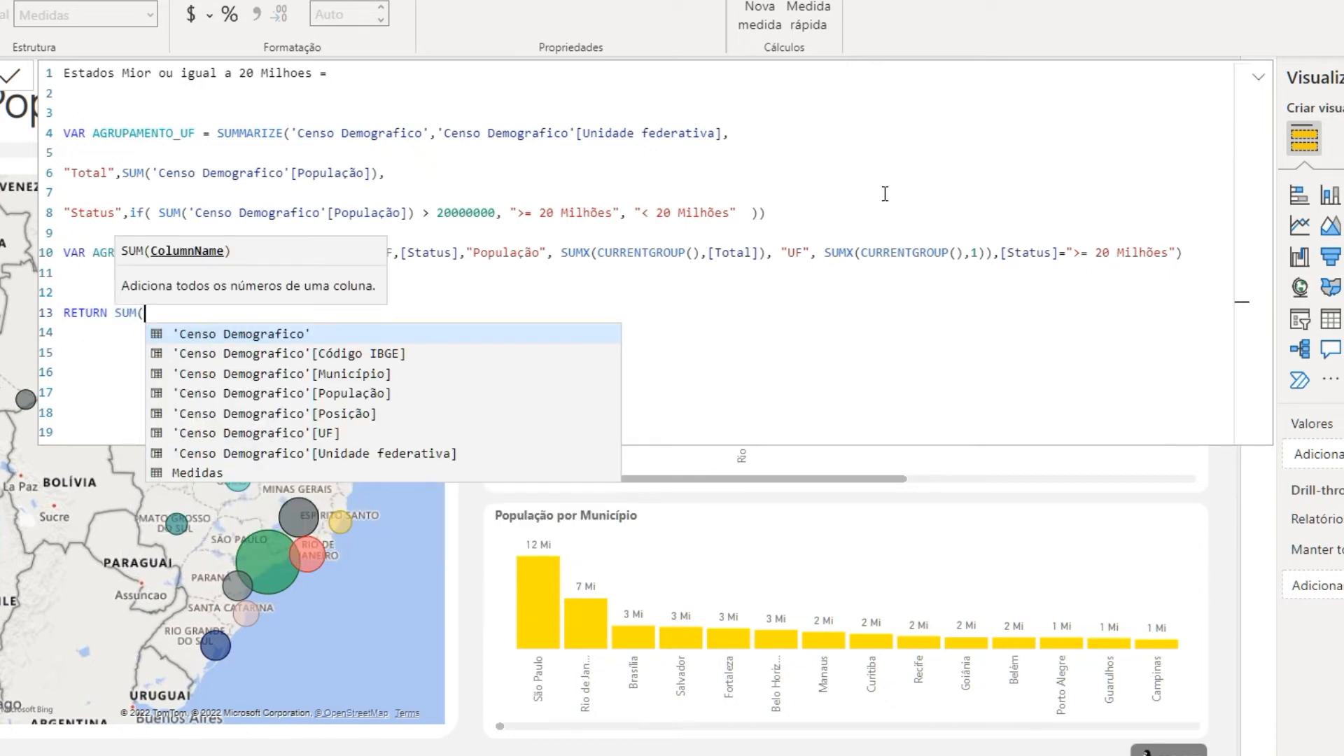
{"action": "left_click", "coordinate": [505, 193]}
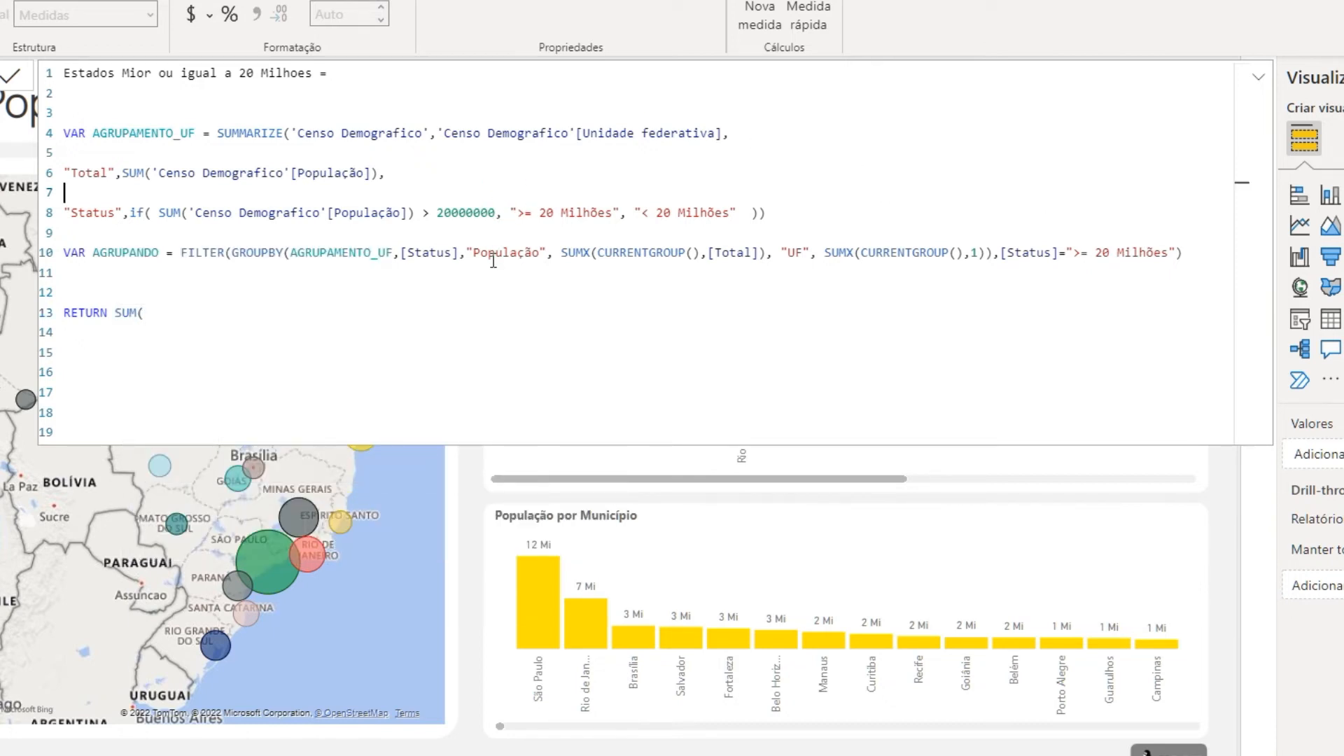
Change the returned function from SUM to SUMX and pass AGRUPANDO as its table
{"action": "key", "text": "alt+Tab"}
{"action": "left_click_drag", "start_coordinate": [160, 253], "coordinate": [93, 254]}
{"action": "left_click", "coordinate": [149, 316]}
{"action": "key", "text": "BackSpace"}
{"action": "type", "text": "X"}
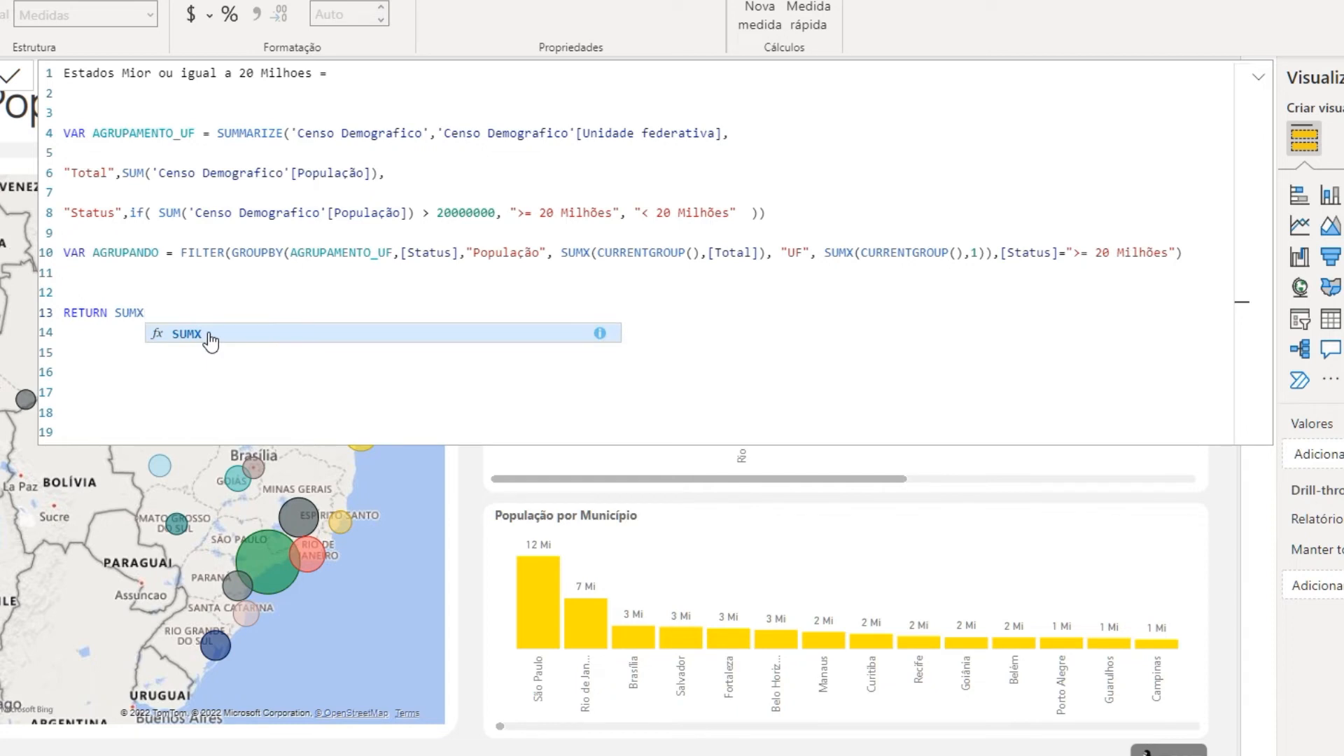
{"action": "left_click", "coordinate": [210, 341]}
{"action": "key", "text": "Down"}
{"action": "key", "text": "Down"}
{"action": "key", "text": "Down"}
{"action": "key", "text": "Tab"}
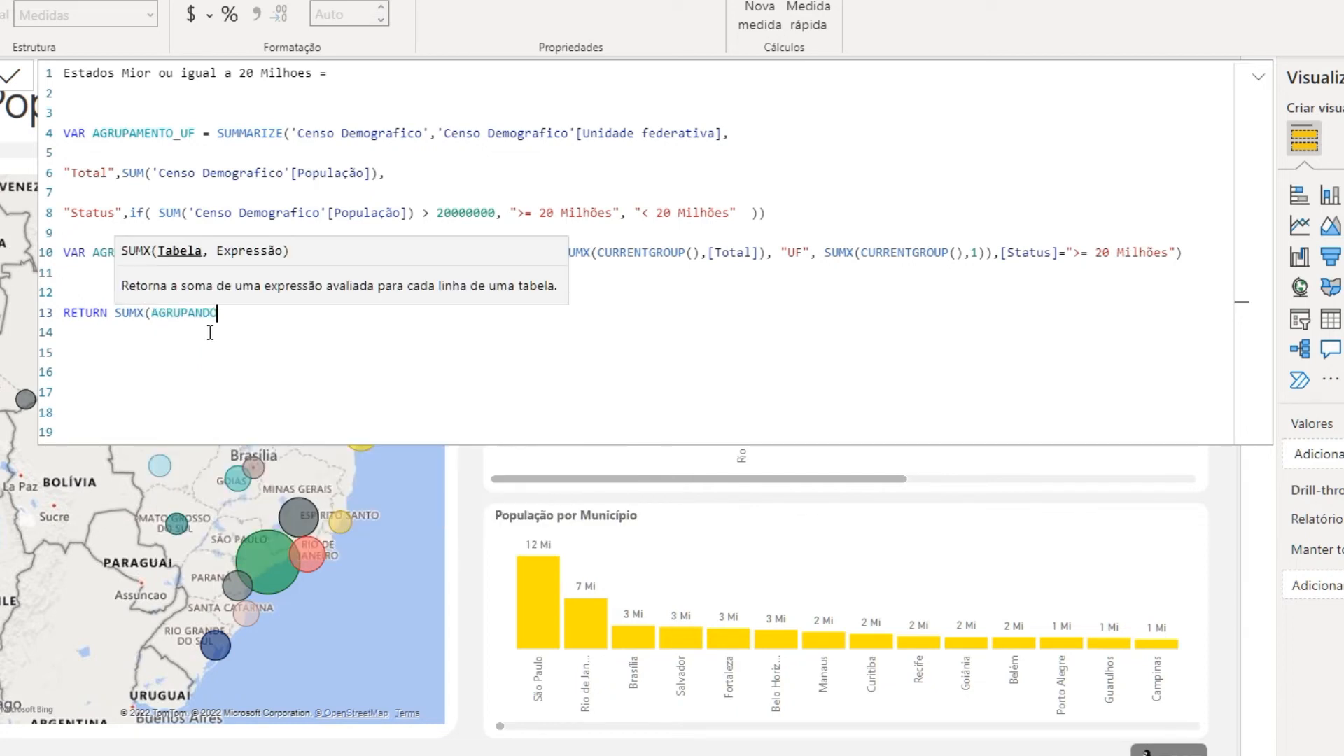
Finish the SUMX over AGRUPANDO with the [UF] column as its expression
{"action": "type", "text": ","}
{"action": "left_click_drag", "start_coordinate": [803, 249], "coordinate": [793, 250]}
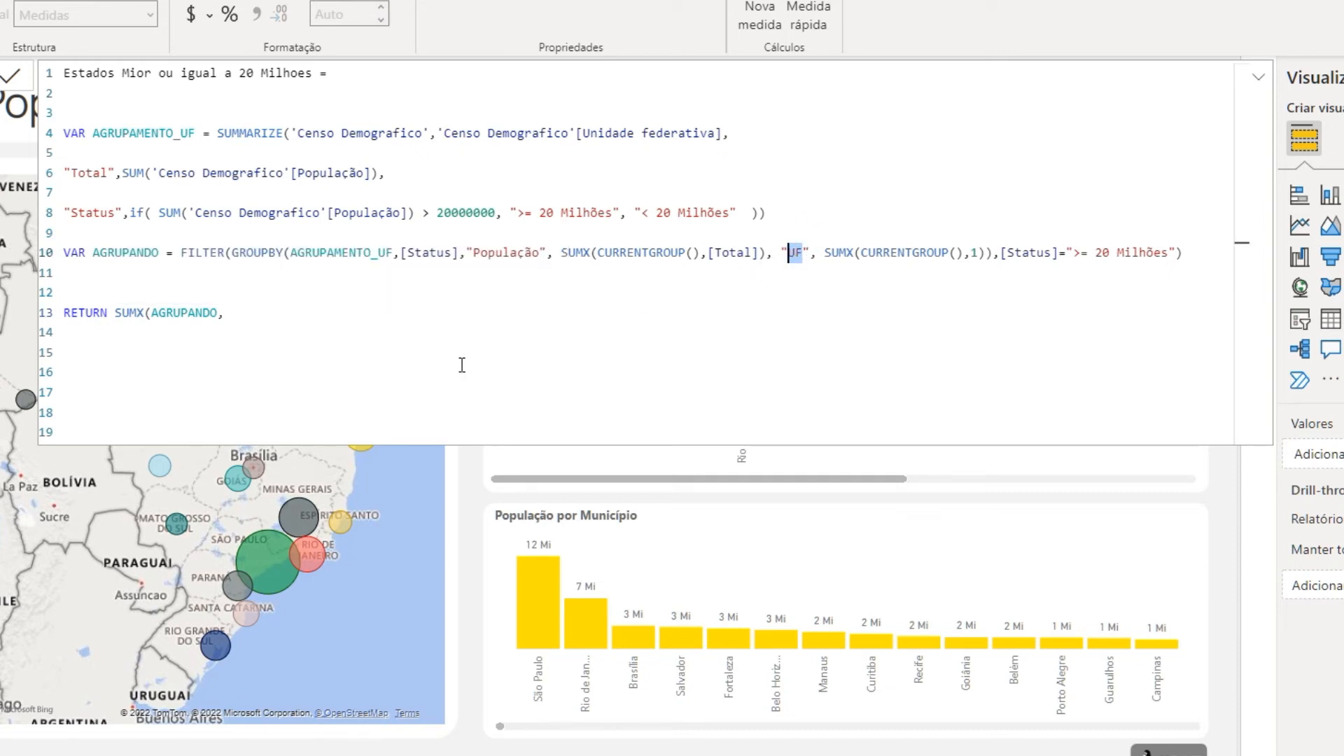
{"action": "left_click", "coordinate": [240, 312]}
{"action": "type", "text": "["}
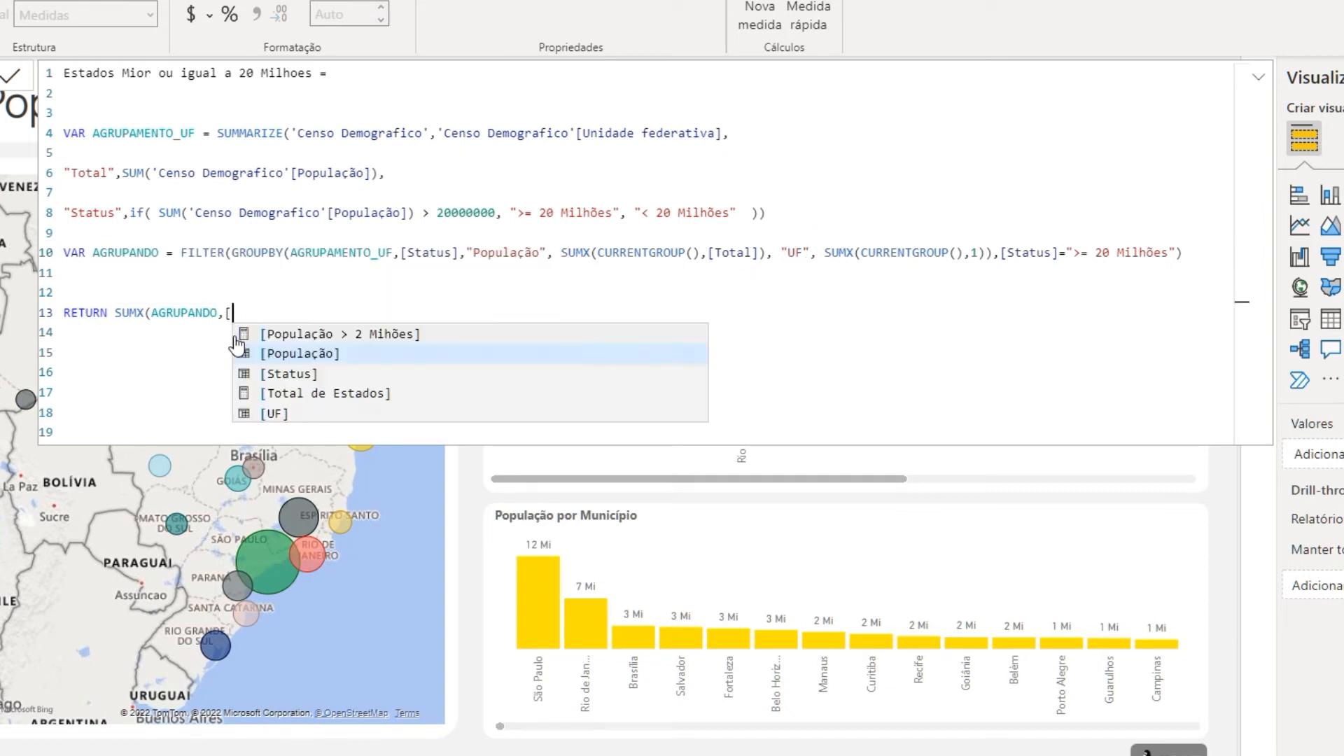
{"action": "type", "text": "UF])"}
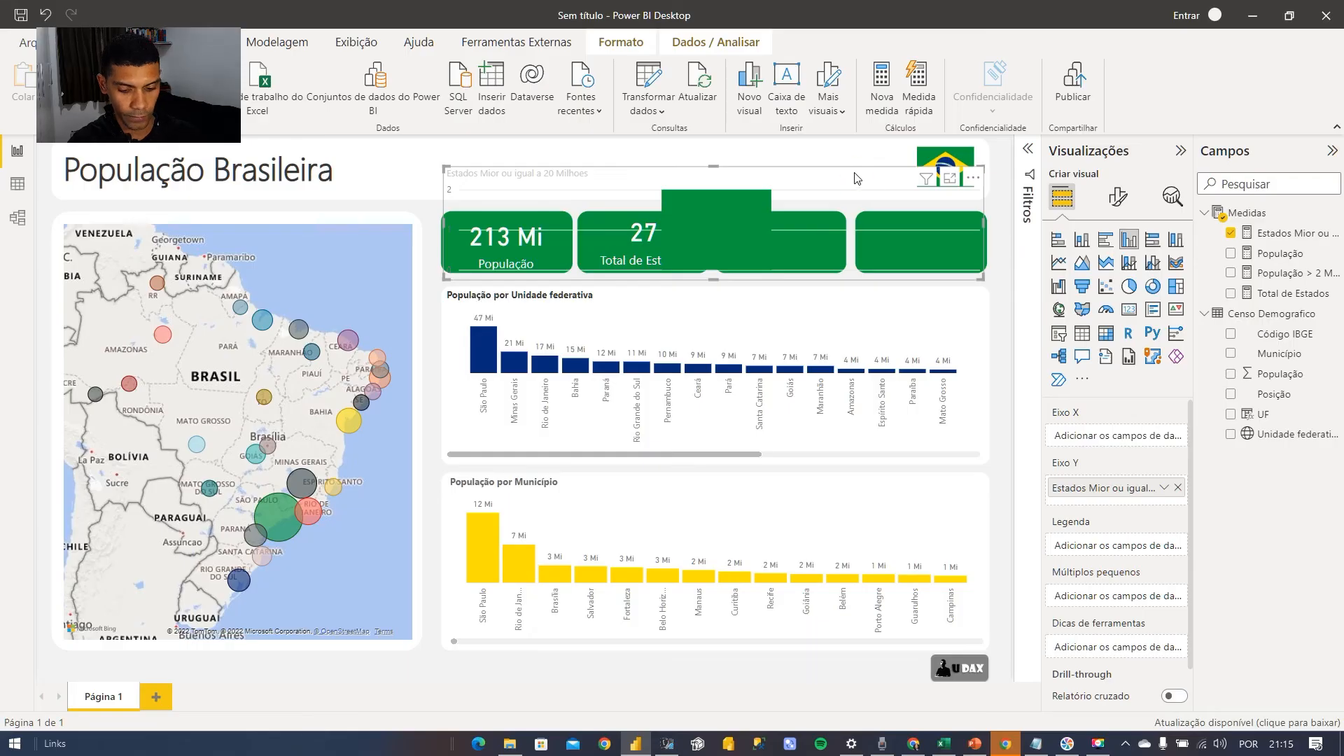
Delete the stray chart of the new measure and place a copy of the Total de Estados card on the third green box
{"action": "key", "text": "Delete"}
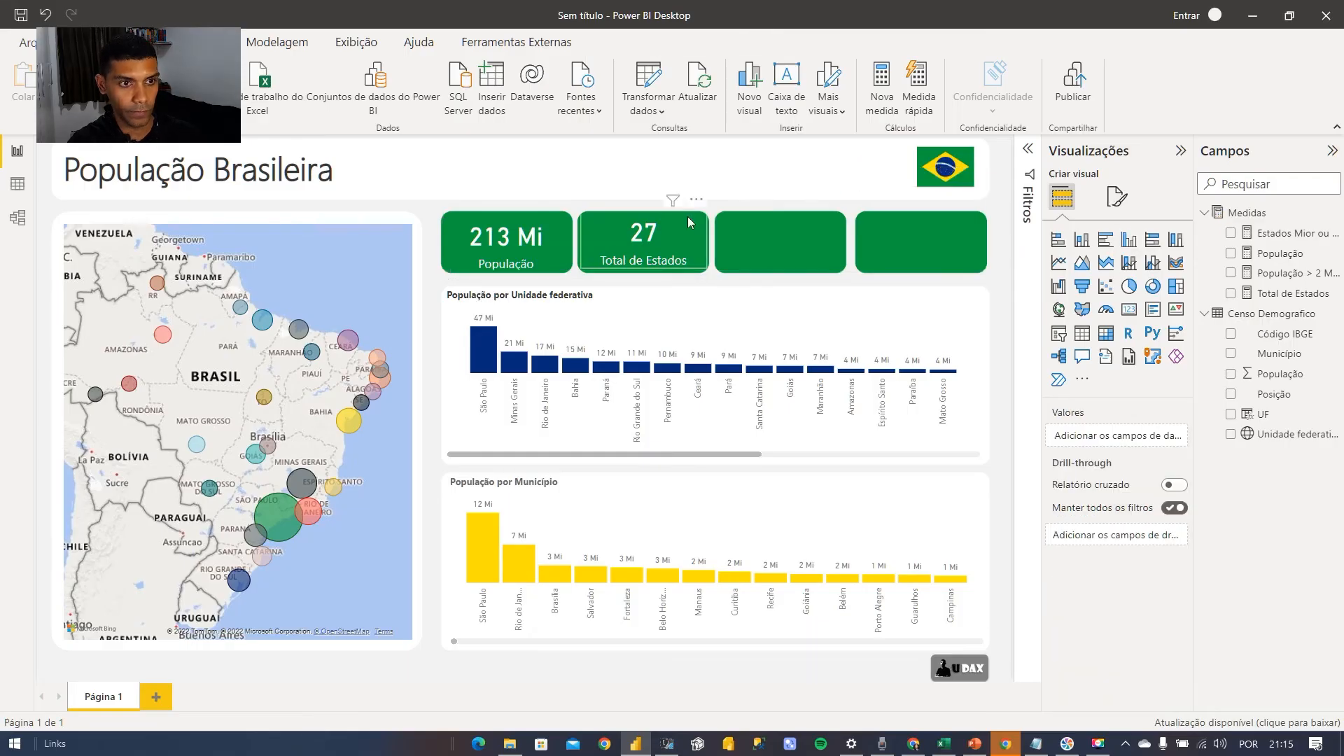
{"action": "left_click", "coordinate": [684, 216]}
{"action": "key", "text": "ctrl+c"}
{"action": "left_click", "coordinate": [738, 174]}
{"action": "key", "text": "ctrl+v"}
{"action": "left_click_drag", "start_coordinate": [688, 212], "coordinate": [788, 245]}
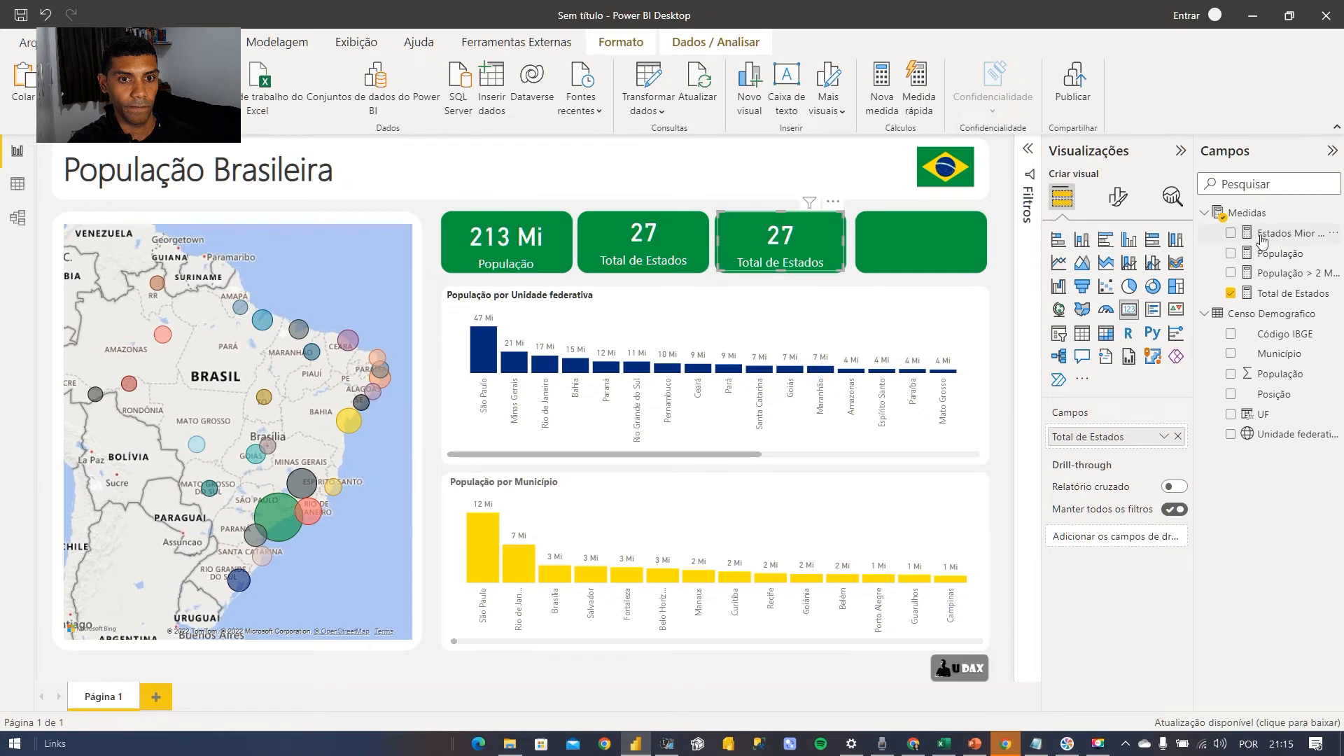
Replace the third card's field with the Estados Mior ou igual a 20 Milhoes measure and rename it in the visual as "UF >= 20 Milhões"
{"action": "left_click_drag", "start_coordinate": [1267, 233], "coordinate": [1120, 435]}
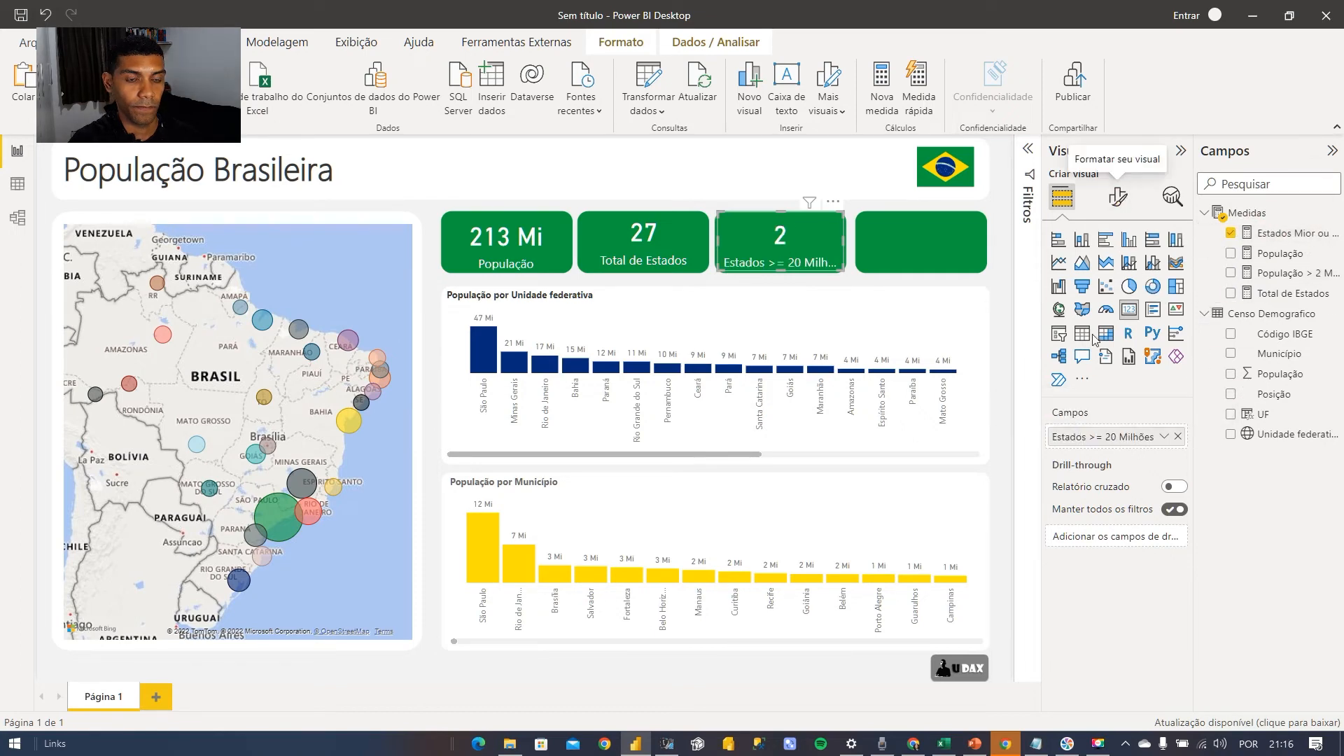
{"action": "double_click", "coordinate": [1091, 439]}
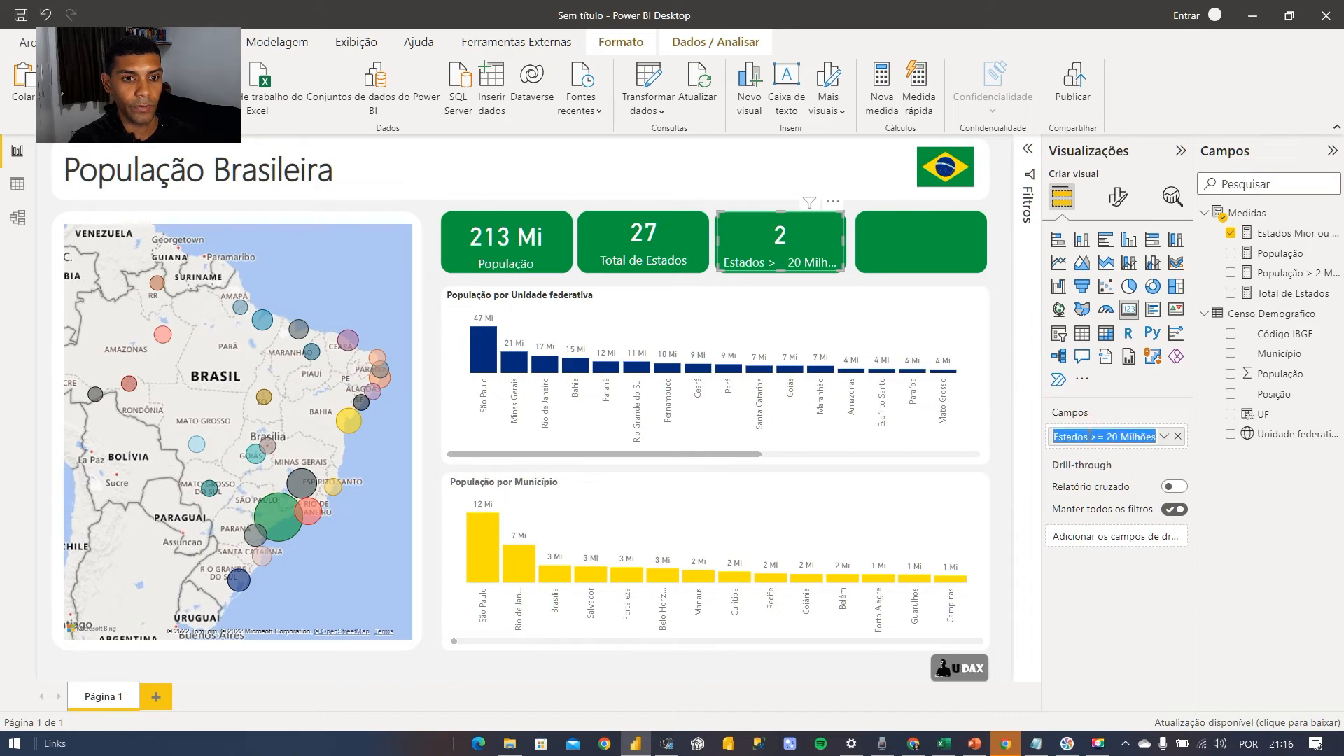
{"action": "left_click_drag", "start_coordinate": [1090, 440], "coordinate": [1043, 444]}
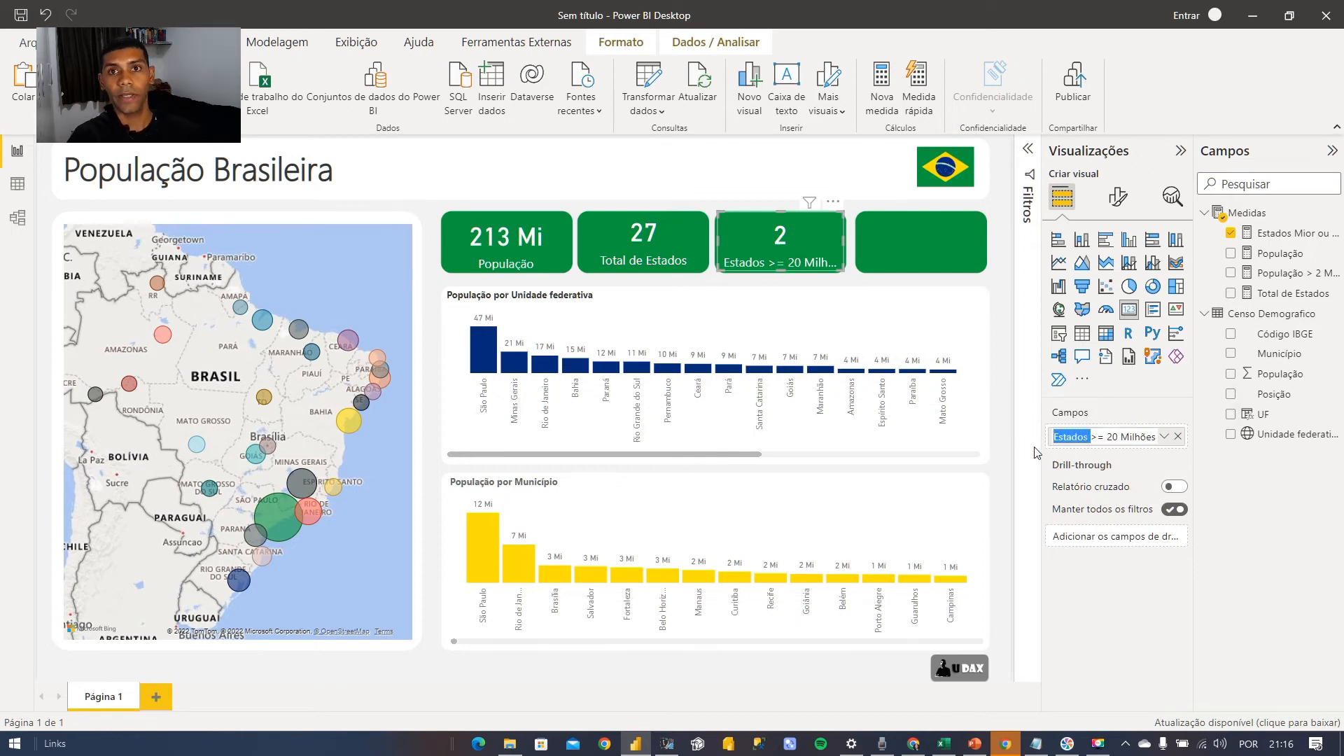
{"action": "type", "text": "UF"}
{"action": "key", "text": "Return"}
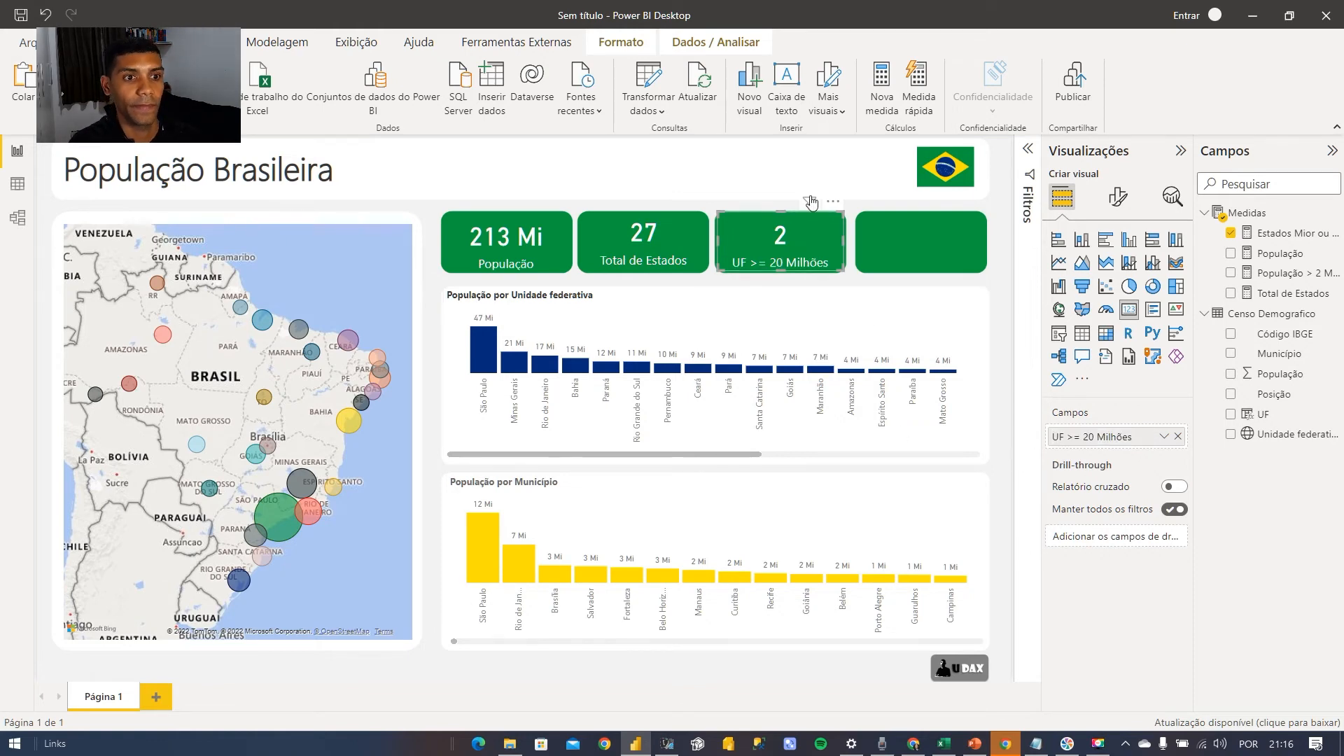
{"action": "left_click", "coordinate": [806, 163]}
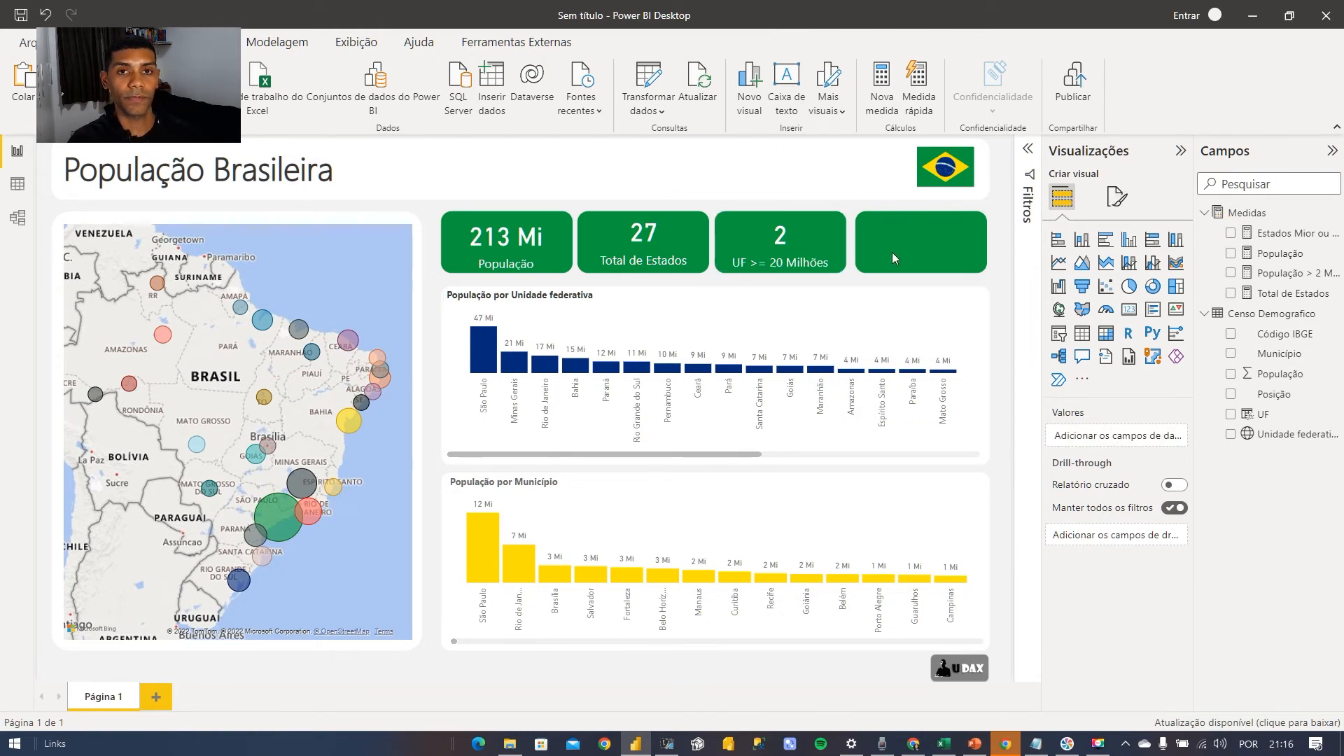
Duplicate the UF >= 20 Milhões card onto the empty fourth green box and select the Estados Mior ou igual a 20 Milhoes measure
{"action": "left_click", "coordinate": [773, 265]}
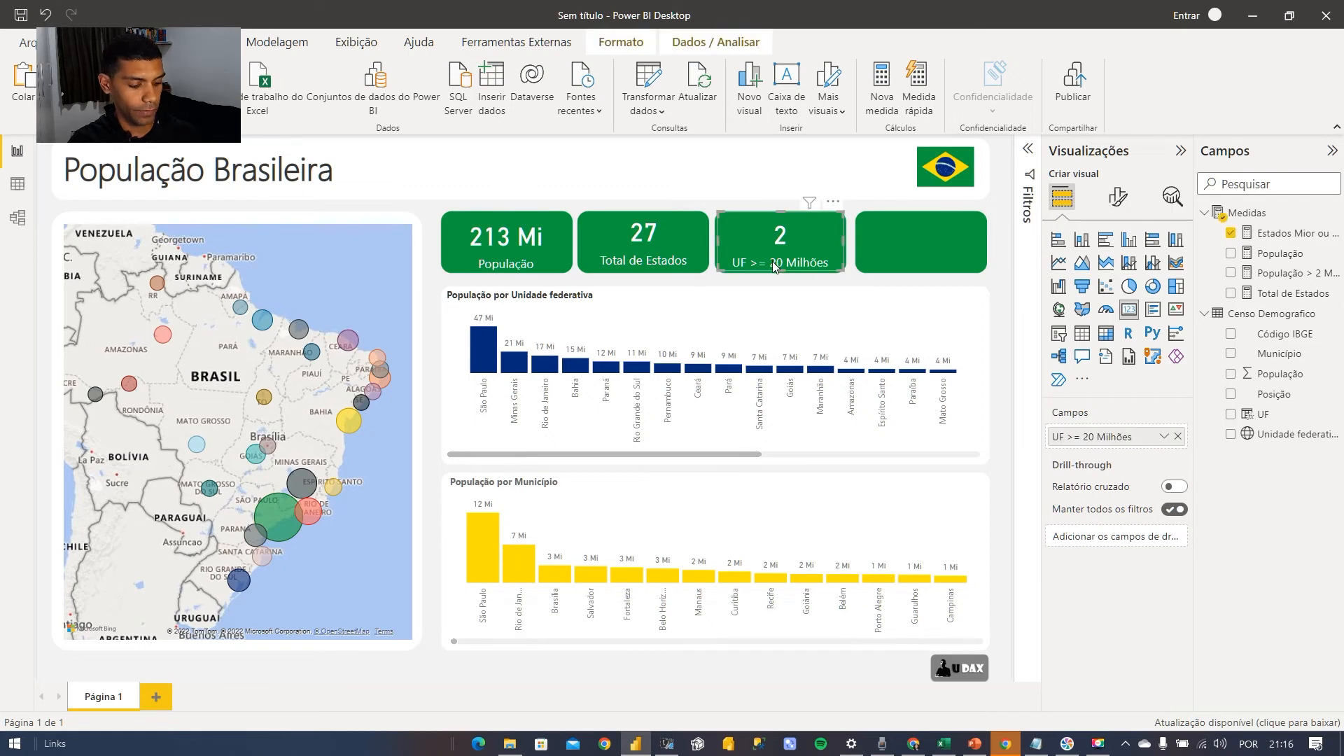
{"action": "left_click", "coordinate": [827, 184]}
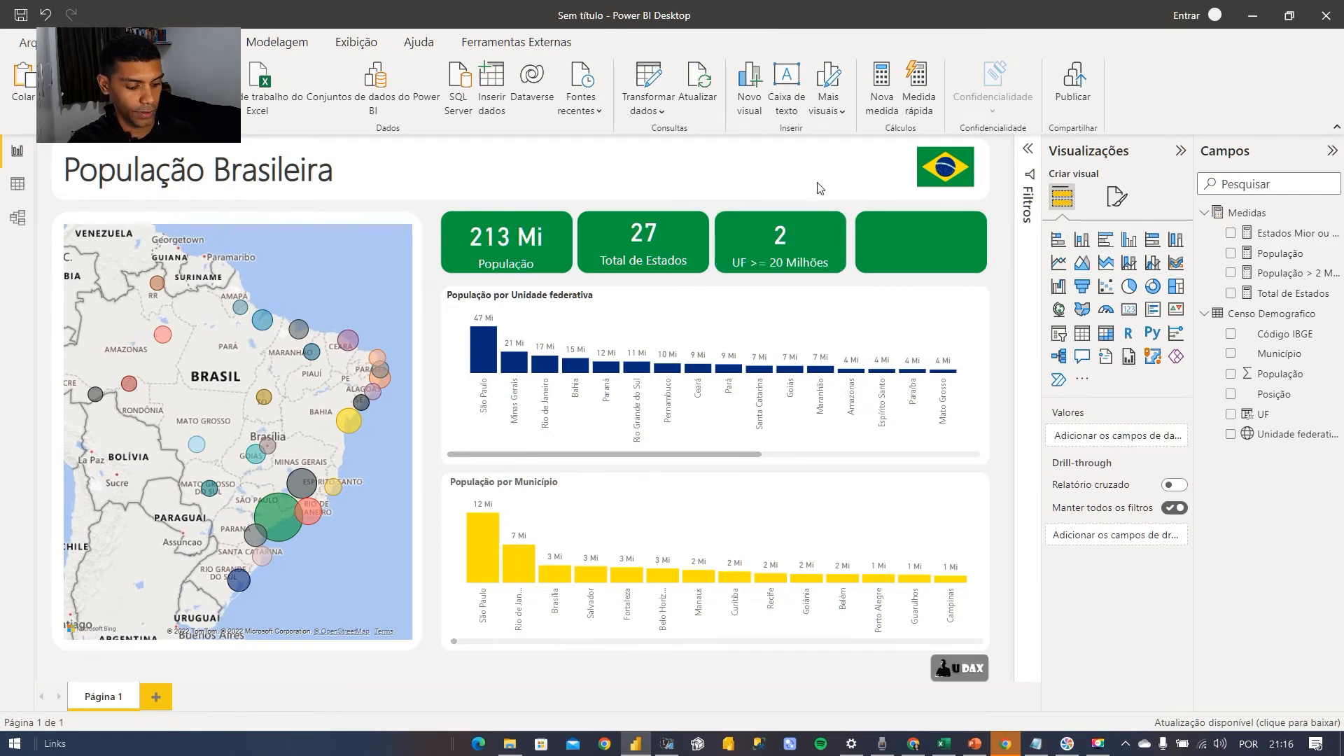
{"action": "key", "text": "ctrl+v"}
{"action": "left_click_drag", "start_coordinate": [773, 250], "coordinate": [908, 250]}
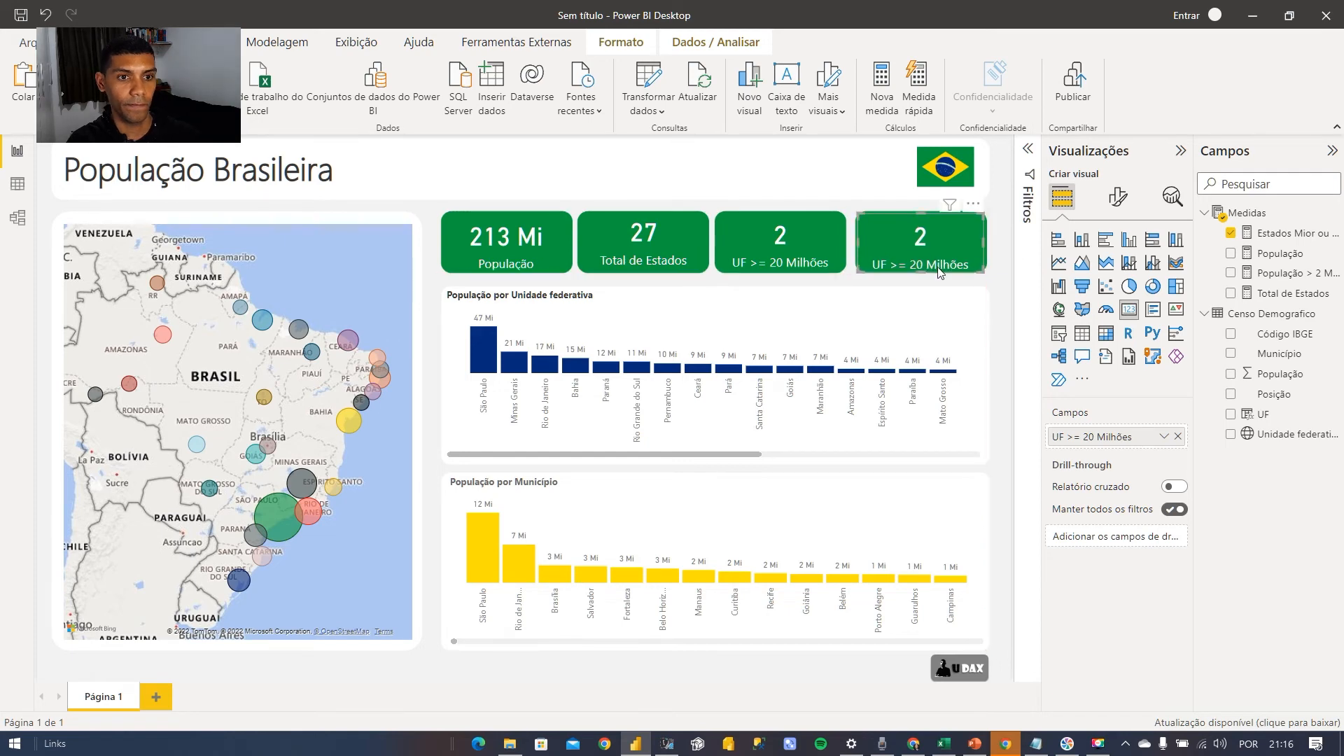
{"action": "left_click", "coordinate": [1288, 235]}
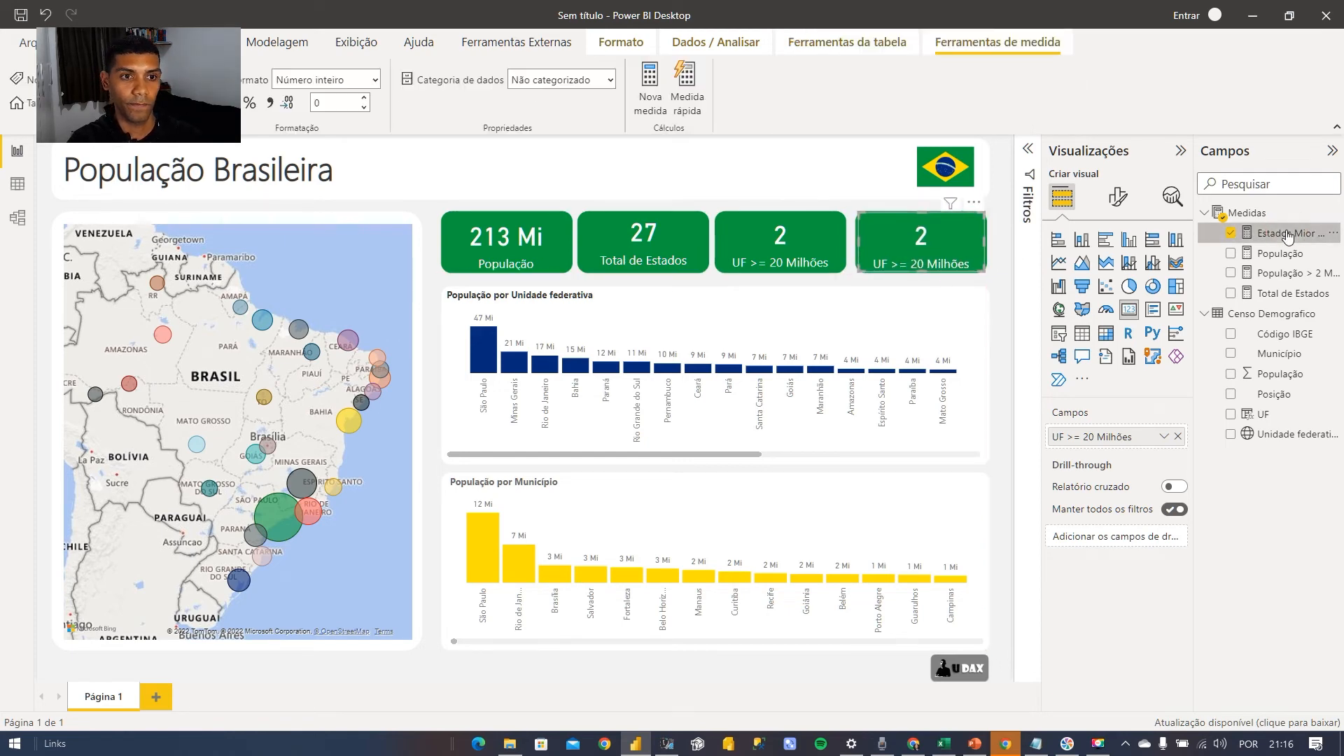
Copy the Estados Mior ou igual a 20 Milhoes formula into a new measure in the Medidas table, named "Estados Menor que 20 Milhoes"
{"action": "left_click", "coordinate": [1024, 162]}
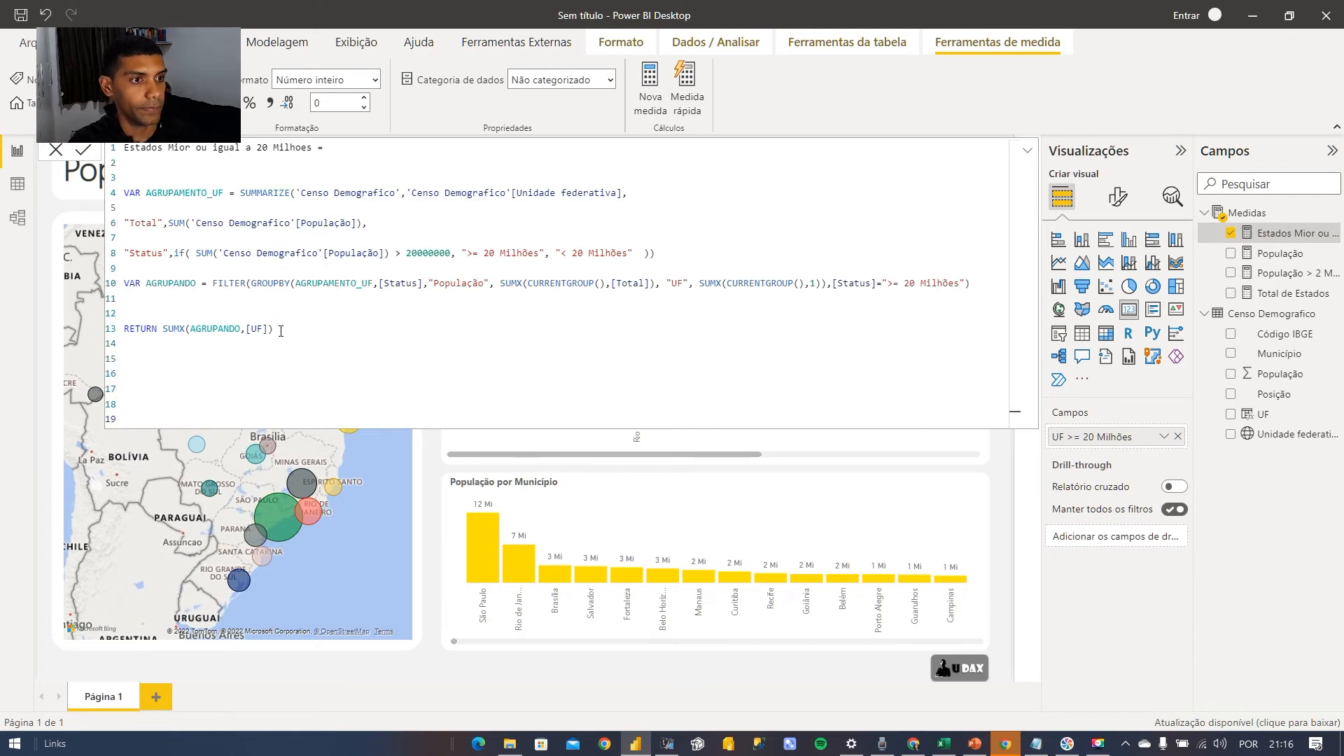
{"action": "key", "text": "ctrl+a"}
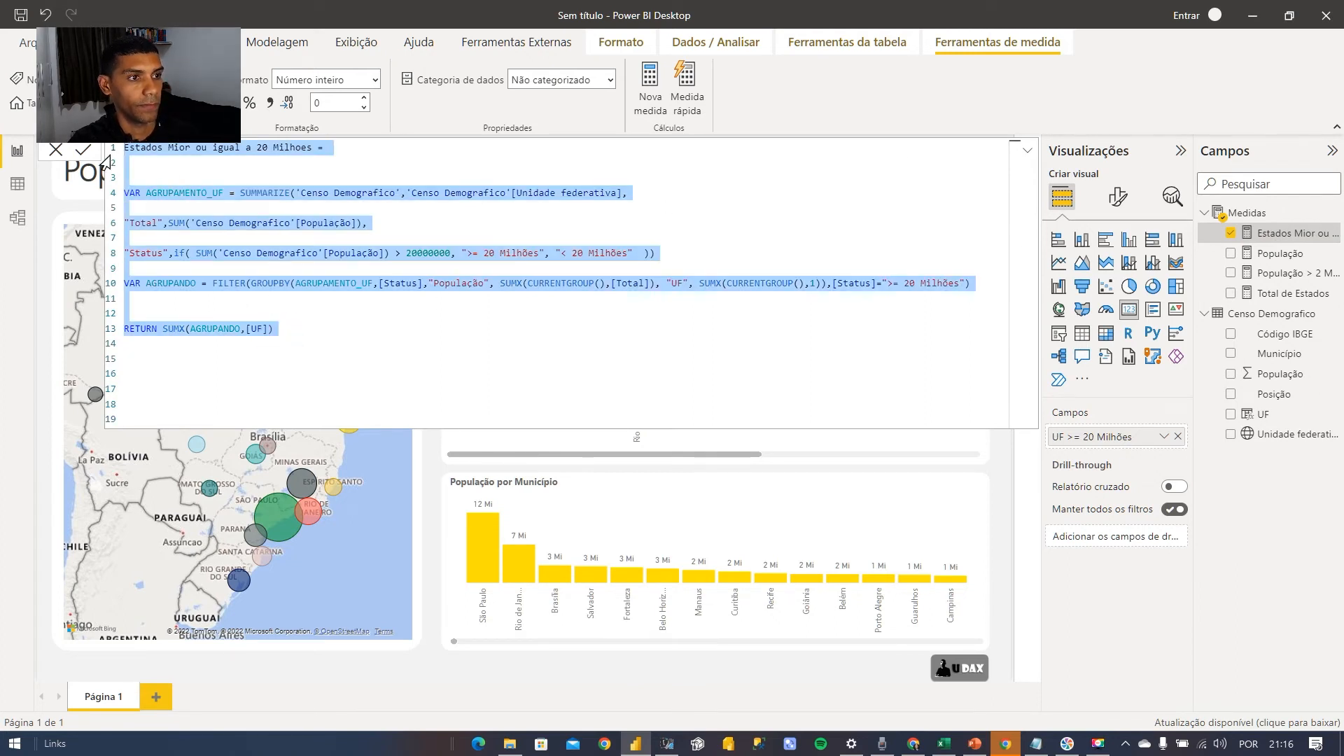
{"action": "left_click", "coordinate": [1027, 150]}
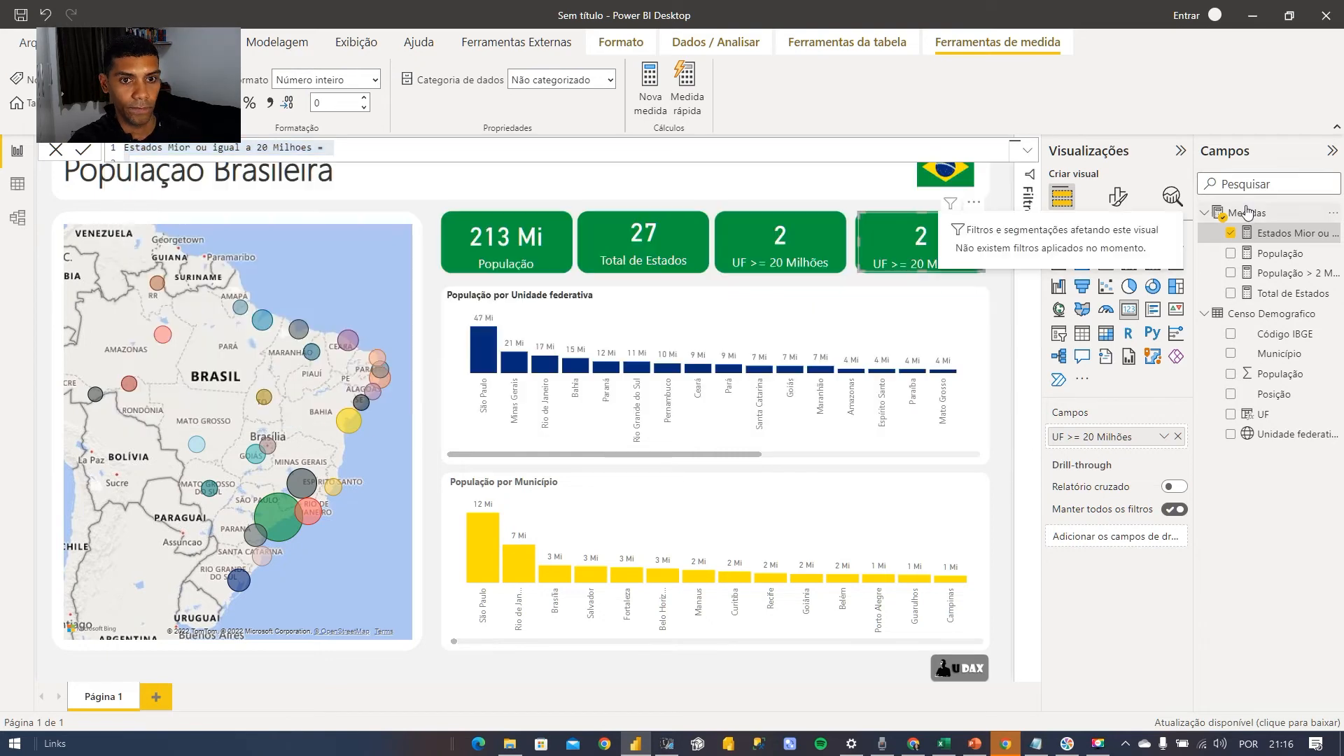
{"action": "right_click", "coordinate": [1249, 211]}
{"action": "left_click", "coordinate": [1179, 219]}
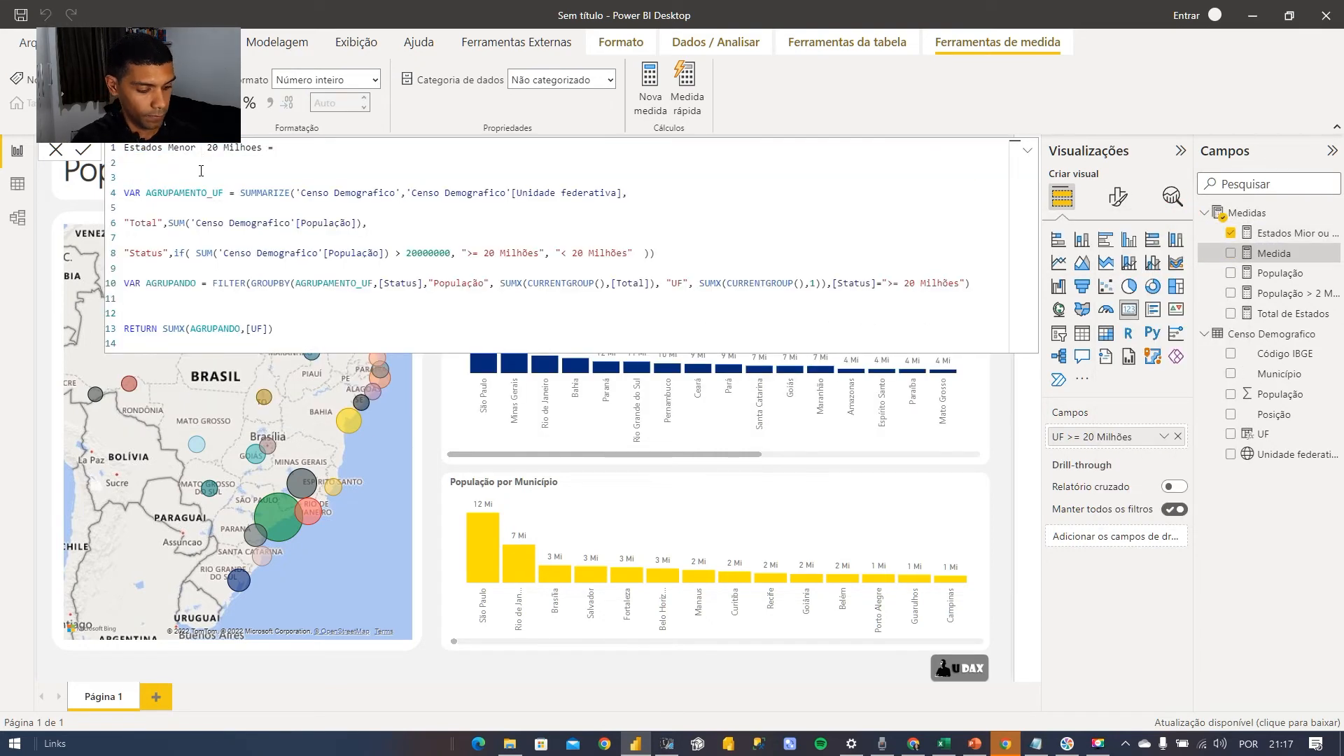
{"action": "type", "text": "que"}
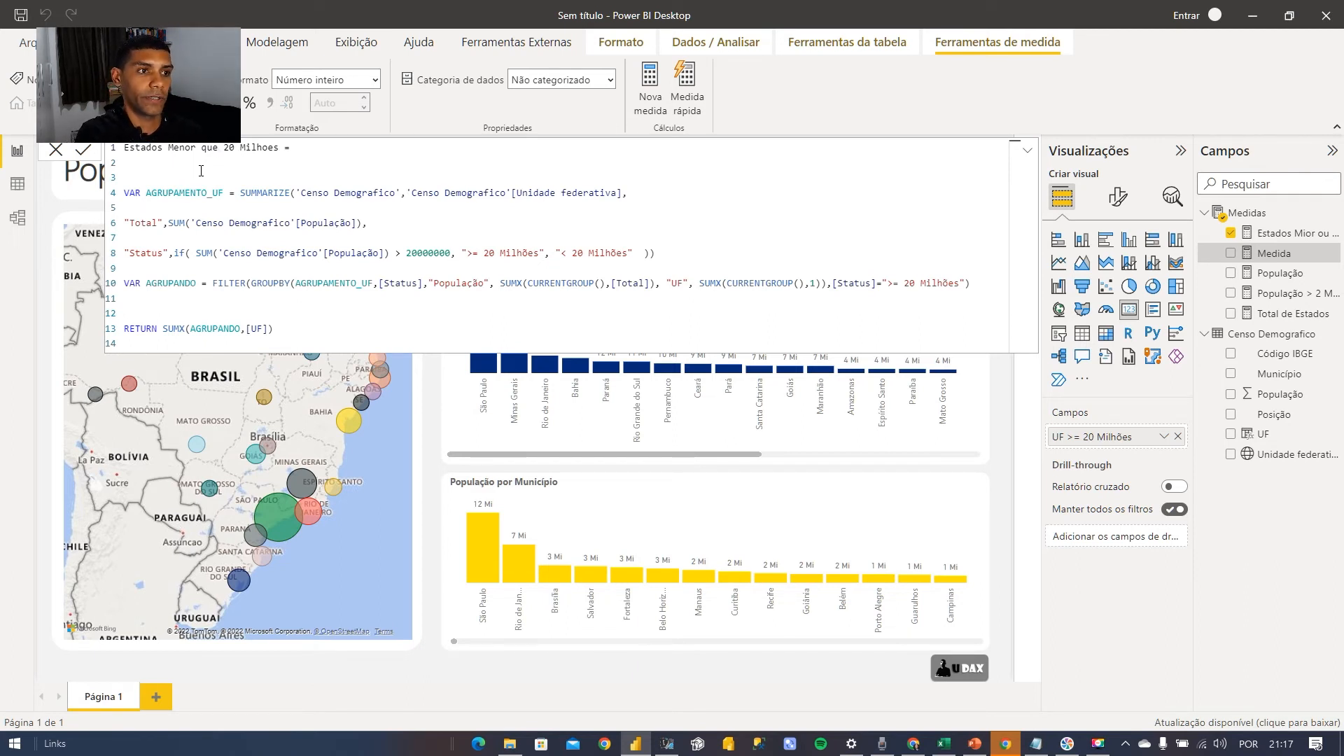
Change the new measure's FILTER condition to [Status]="< 20 Milhões" and commit the formula
{"action": "left_click", "coordinate": [280, 333]}
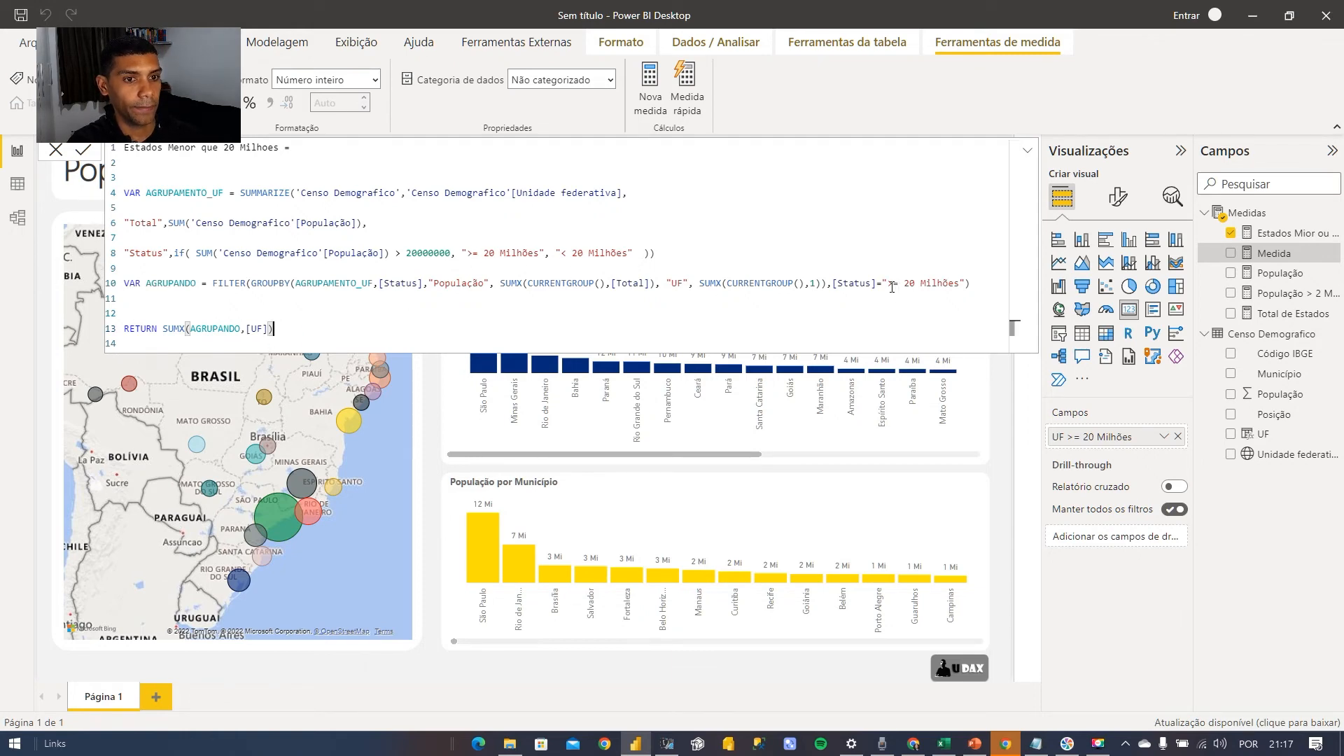
{"action": "left_click_drag", "start_coordinate": [887, 283], "coordinate": [966, 282]}
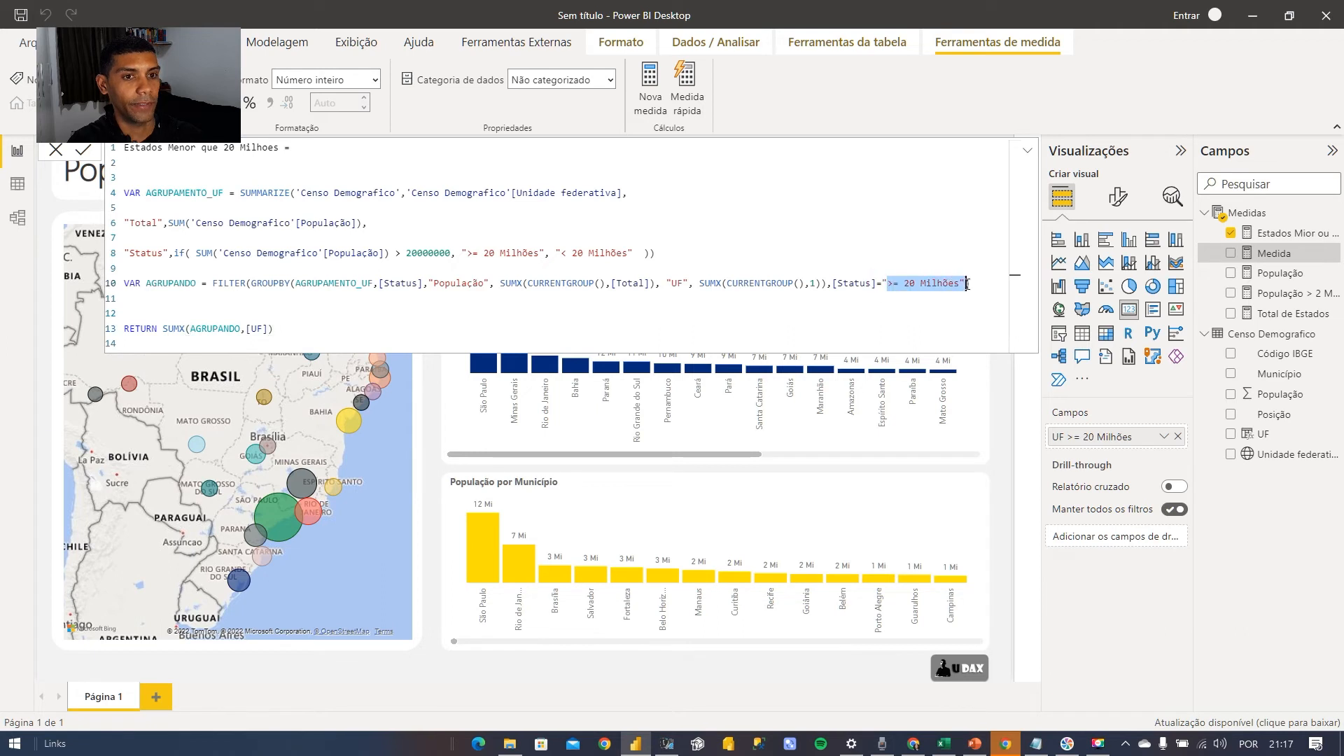
{"action": "left_click_drag", "start_coordinate": [561, 253], "coordinate": [627, 255]}
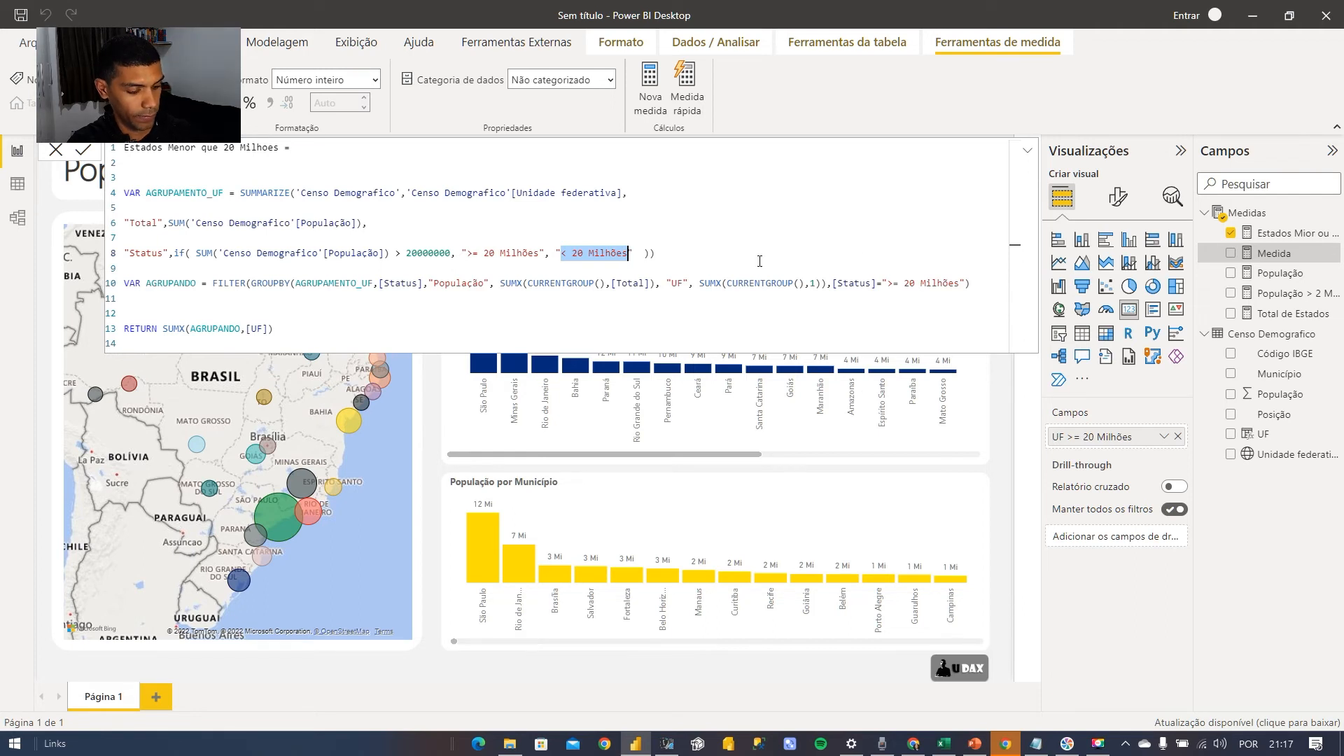
{"action": "left_click_drag", "start_coordinate": [890, 282], "coordinate": [956, 283]}
{"action": "key", "text": "ctrl+v"}
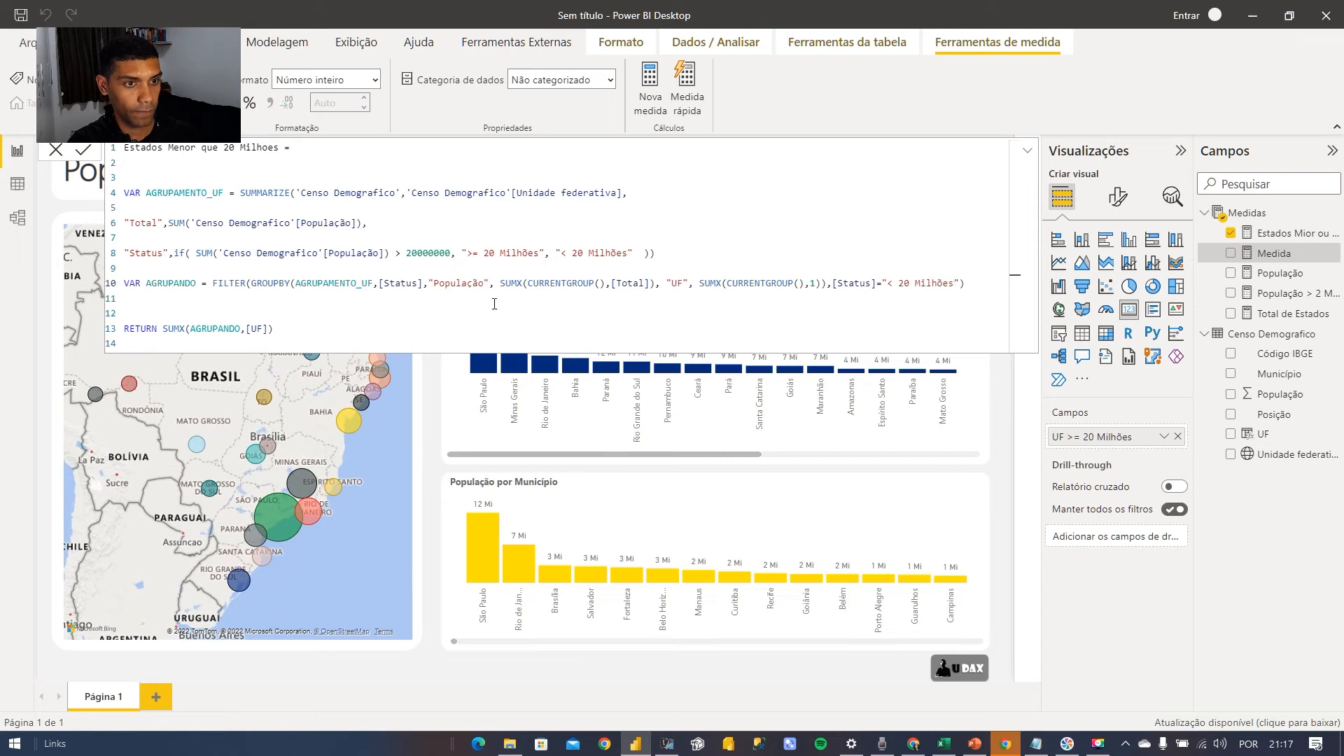
{"action": "key", "text": "Return"}
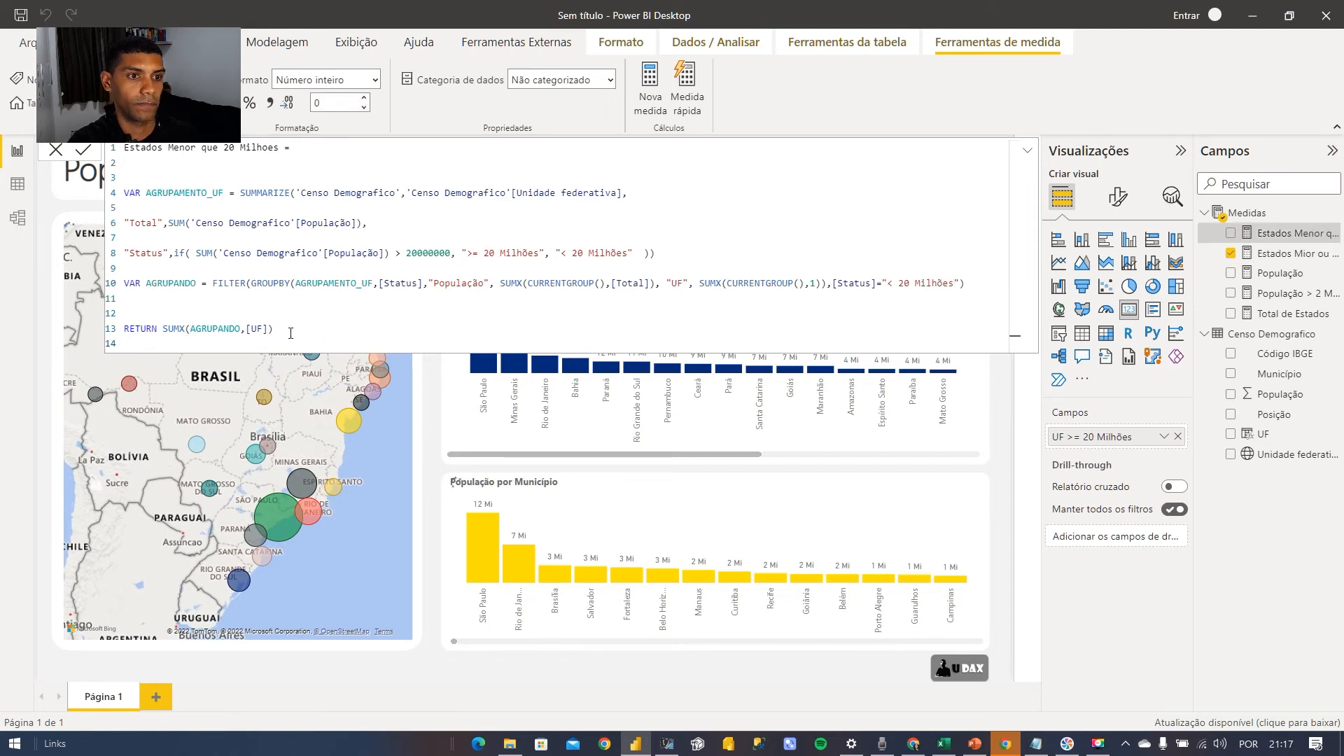
Replace the fourth card's field with the Estados Menor que 20 Milhoes measure and rename it in the visual as "UF < 20 Milhões"
{"action": "left_click", "coordinate": [1032, 152]}
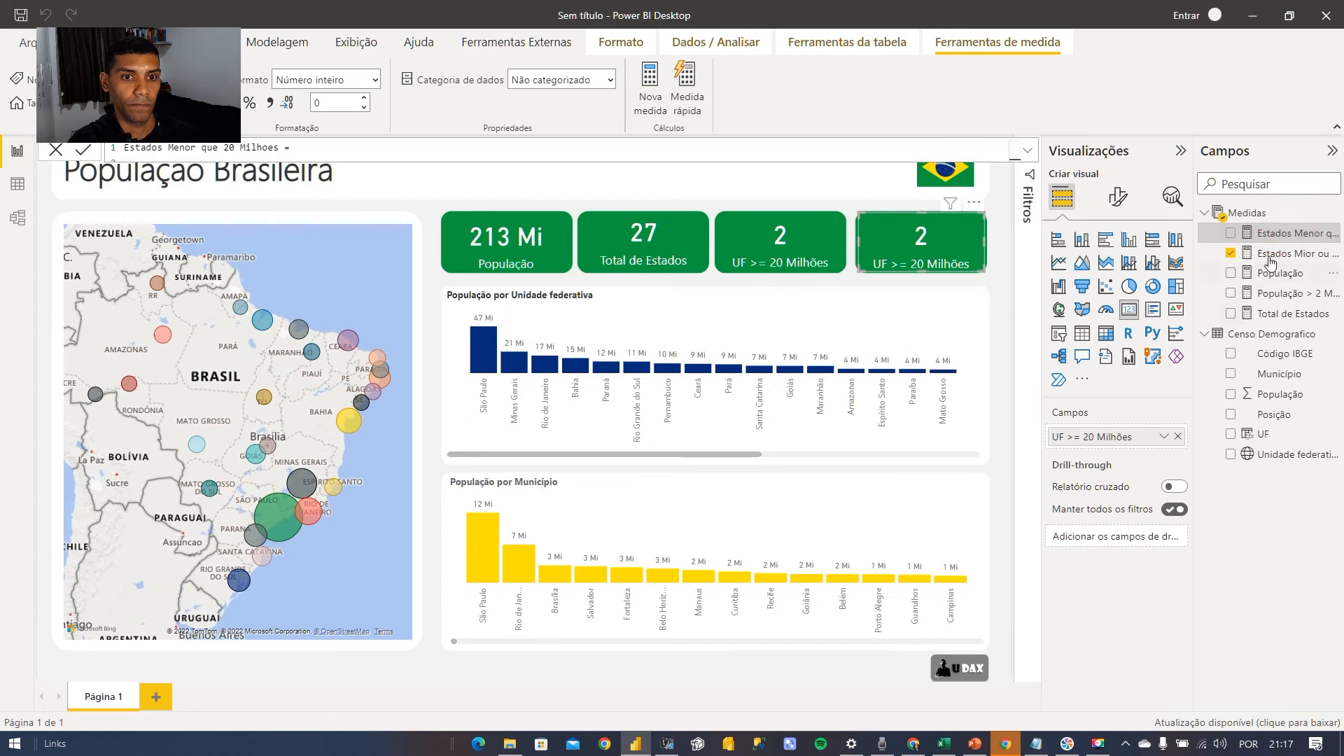
{"action": "left_click_drag", "start_coordinate": [1281, 235], "coordinate": [1136, 436]}
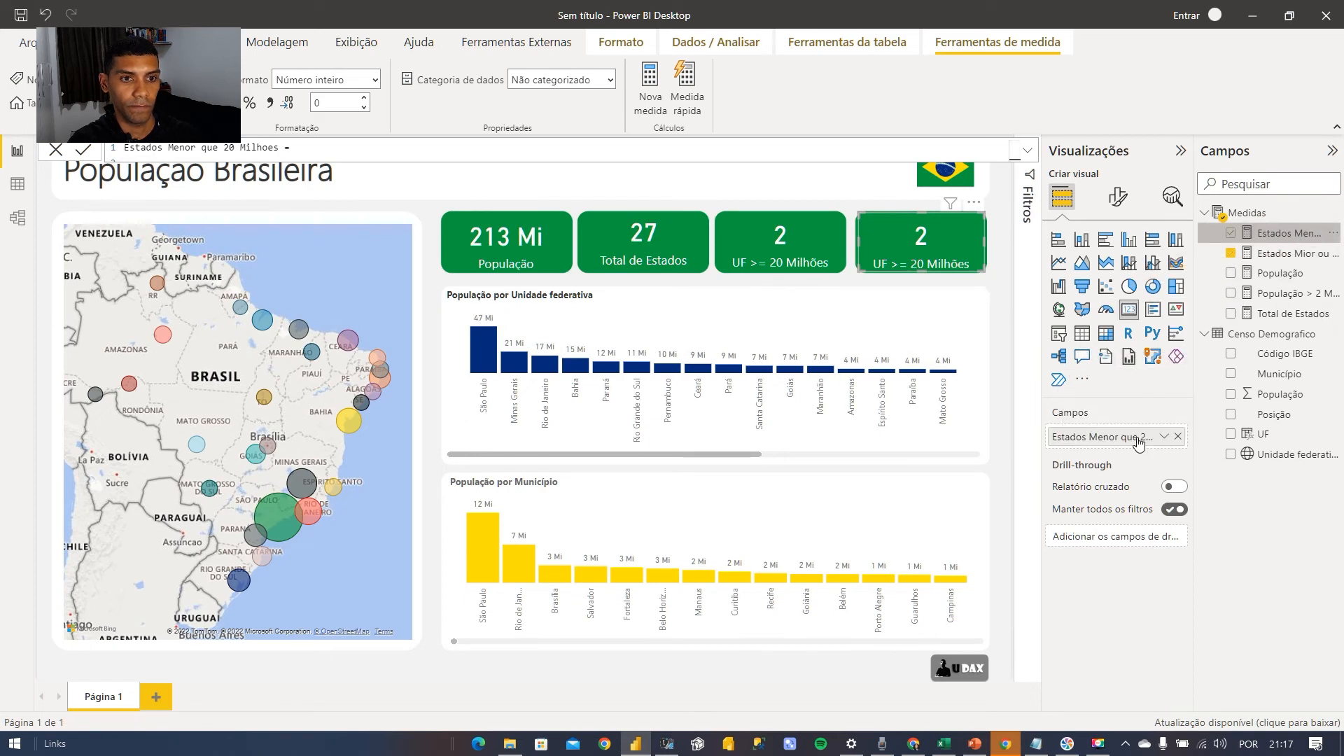
{"action": "double_click", "coordinate": [1102, 436]}
{"action": "type", "text": "UF < 20 Milhões"}
{"action": "key", "text": "Return"}
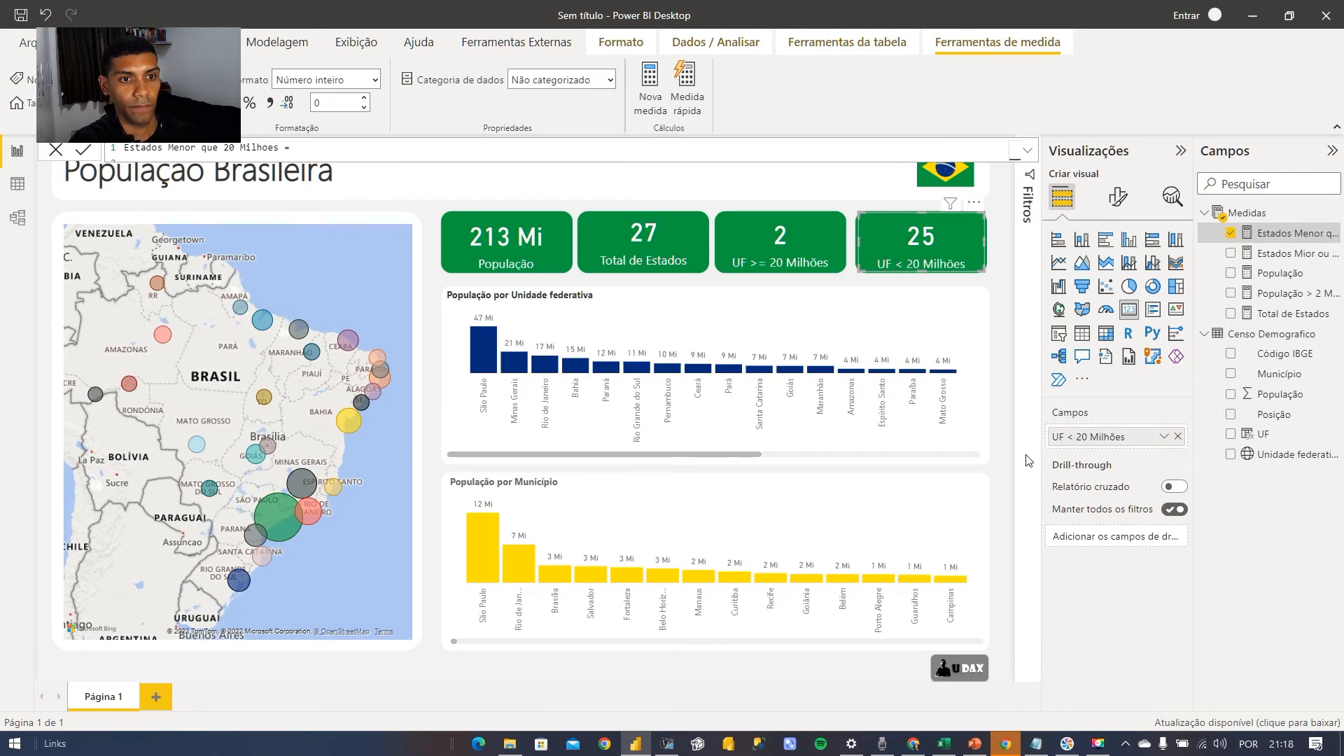
Collapse the visualization and field panes and deselect the card to review the report page
{"action": "left_click", "coordinate": [1180, 150]}
{"action": "left_click", "coordinate": [1332, 150]}
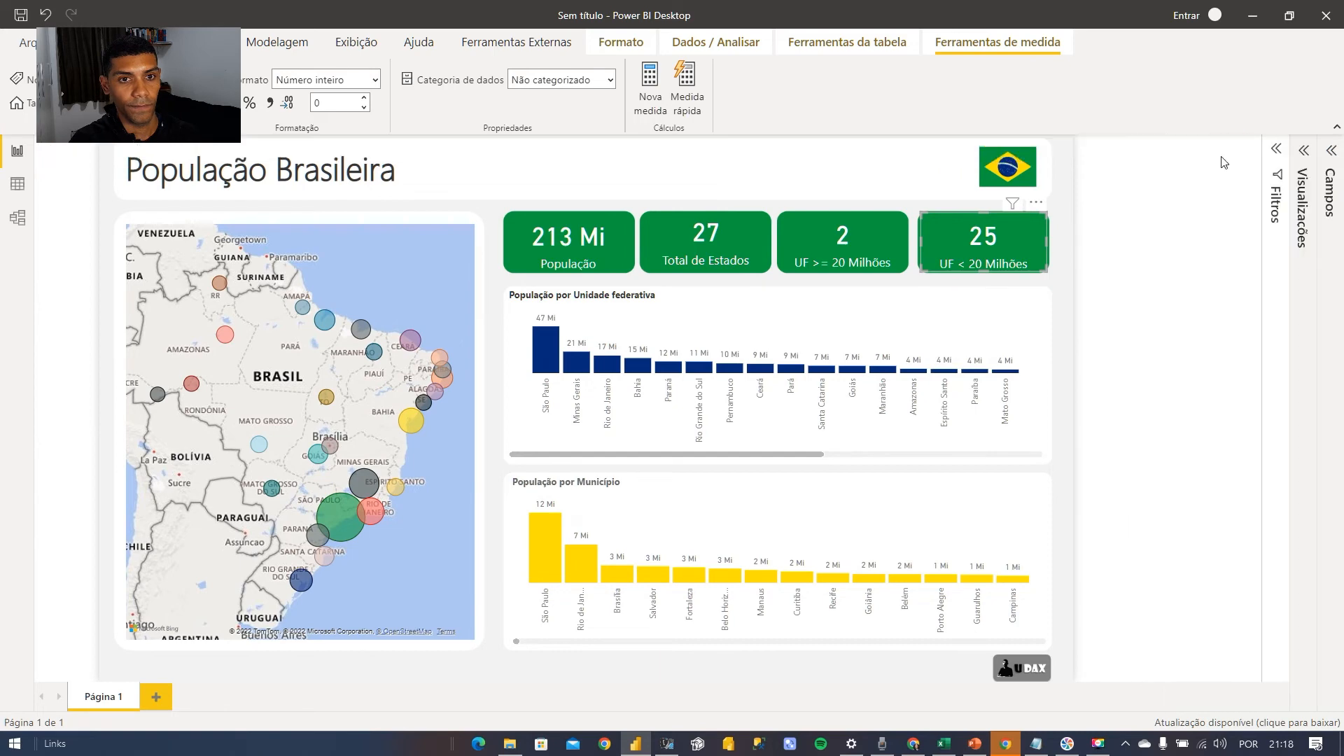
{"action": "left_click", "coordinate": [937, 167]}
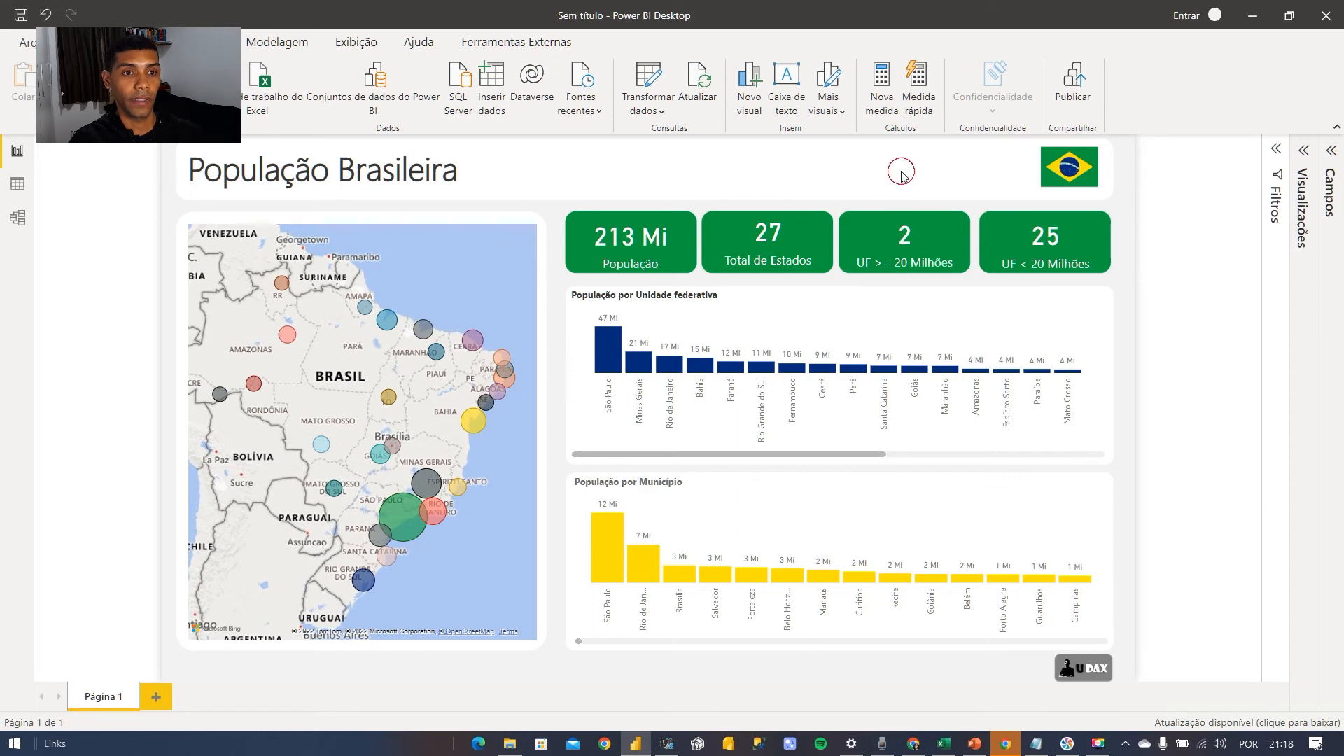
Add a new visual of the Estados Menor que 20 Milhoes measure to the page and open it in focus mode
{"action": "left_click", "coordinate": [1332, 154]}
{"action": "left_click", "coordinate": [1204, 213]}
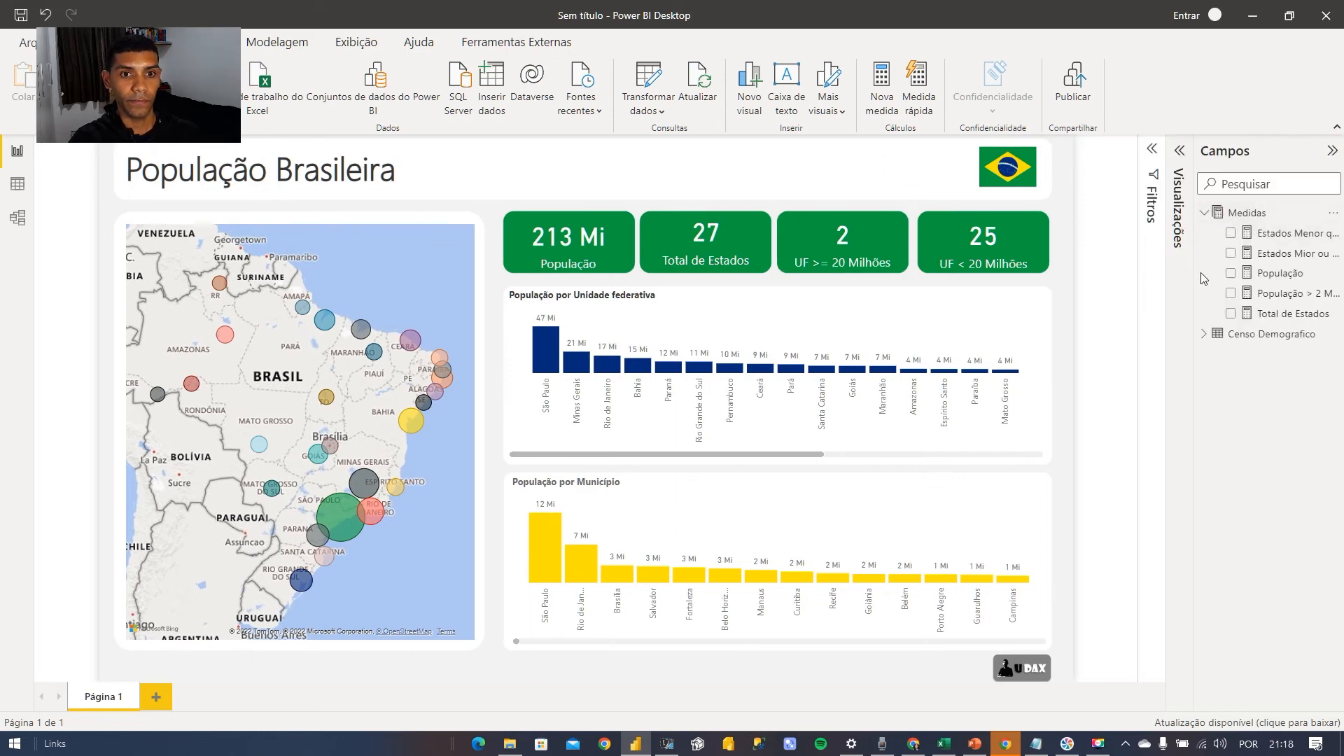
{"action": "left_click", "coordinate": [1245, 236]}
{"action": "left_click", "coordinate": [369, 223]}
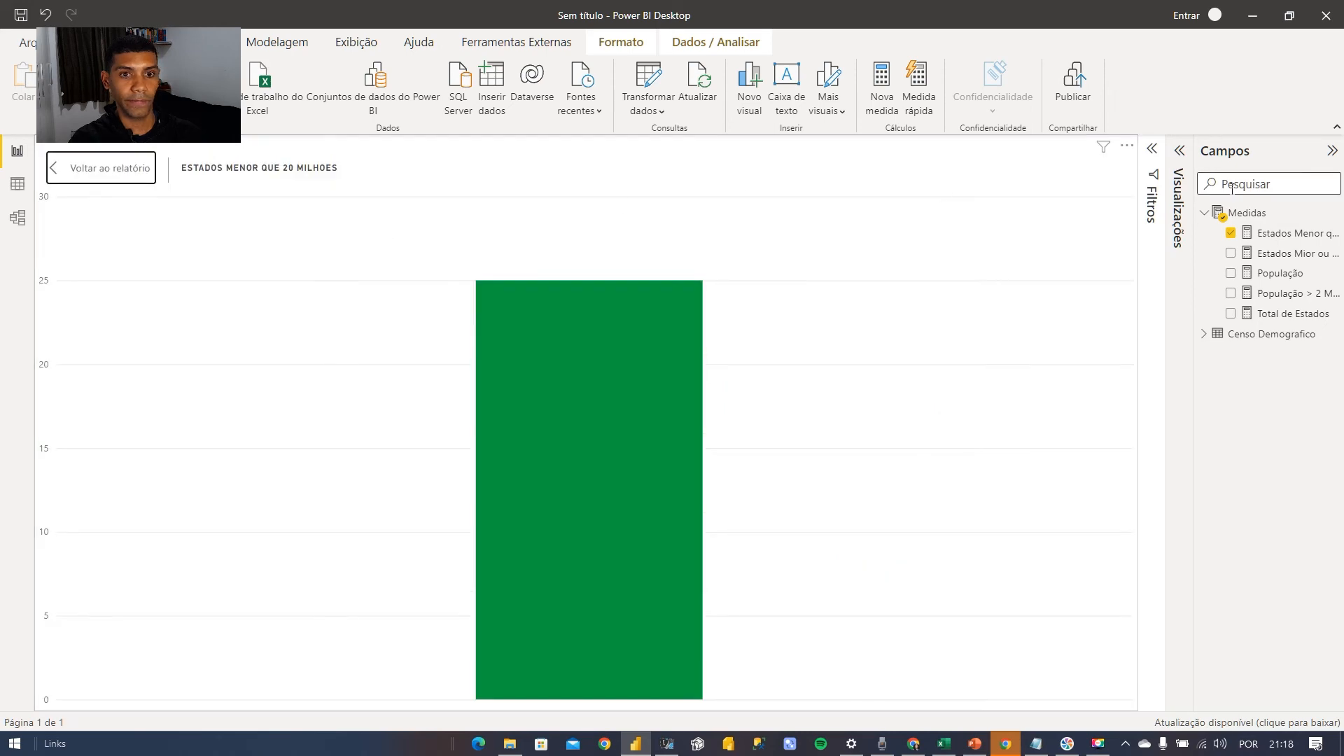
Convert the focused visual to a matrix and add Unidade federativa from Censo Demografico as its rows
{"action": "left_click", "coordinate": [1178, 206]}
{"action": "left_click", "coordinate": [1105, 334]}
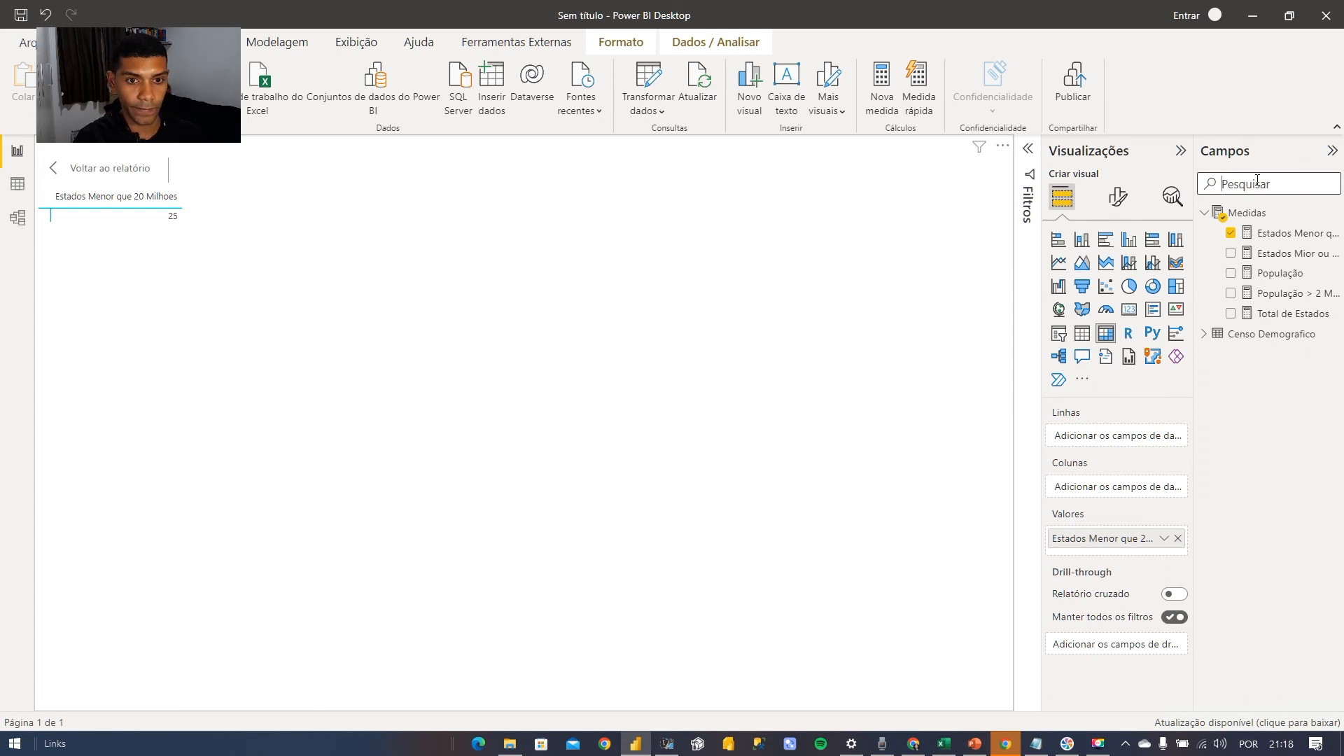
{"action": "left_click", "coordinate": [1204, 334]}
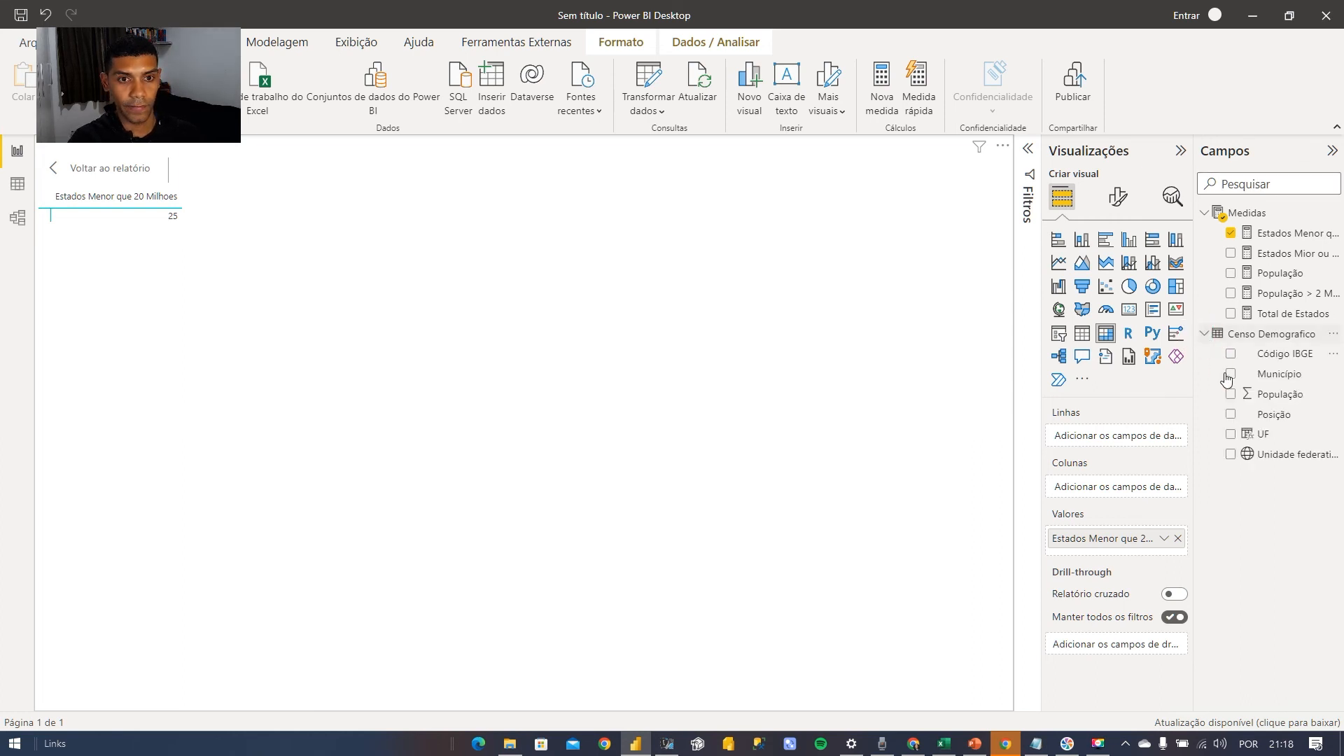
{"action": "left_click", "coordinate": [1231, 454]}
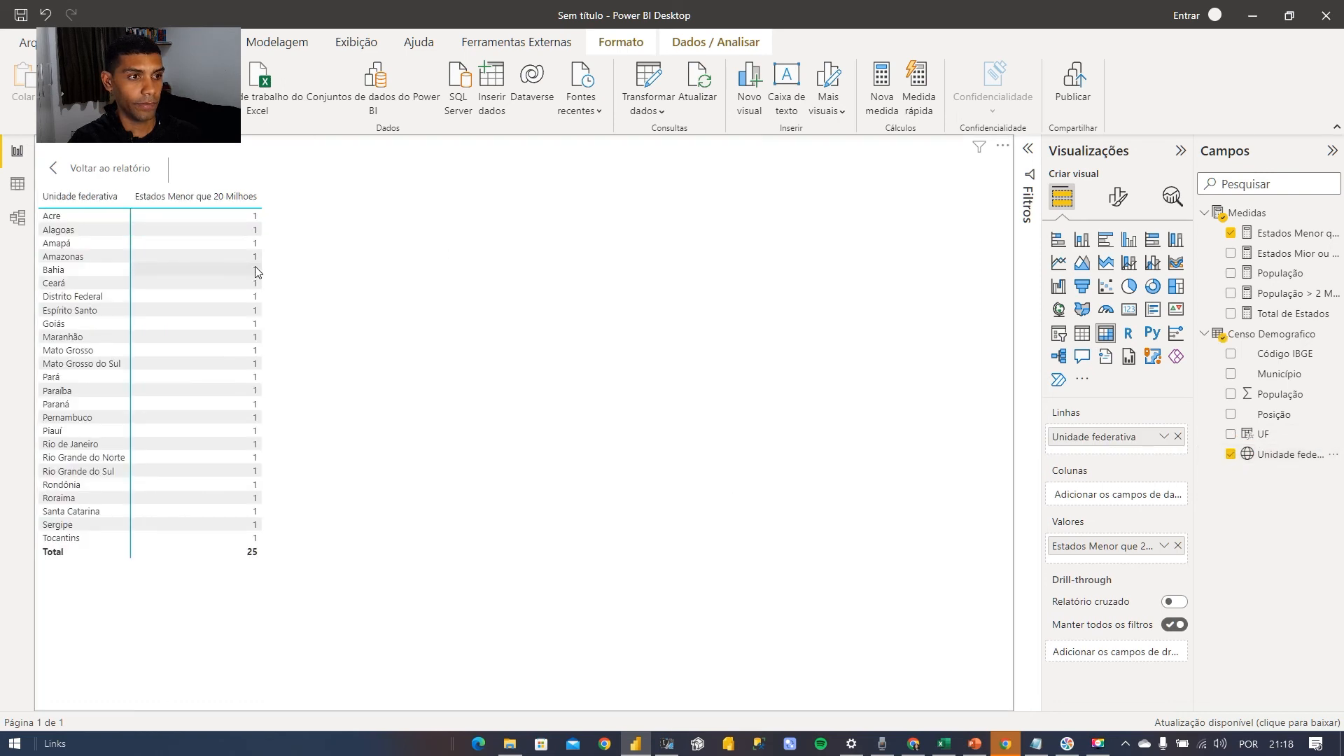
Copy the full Estados Menor que 20 Milhoes formula into another new measure in the Medidas table
{"action": "left_click", "coordinate": [1272, 239]}
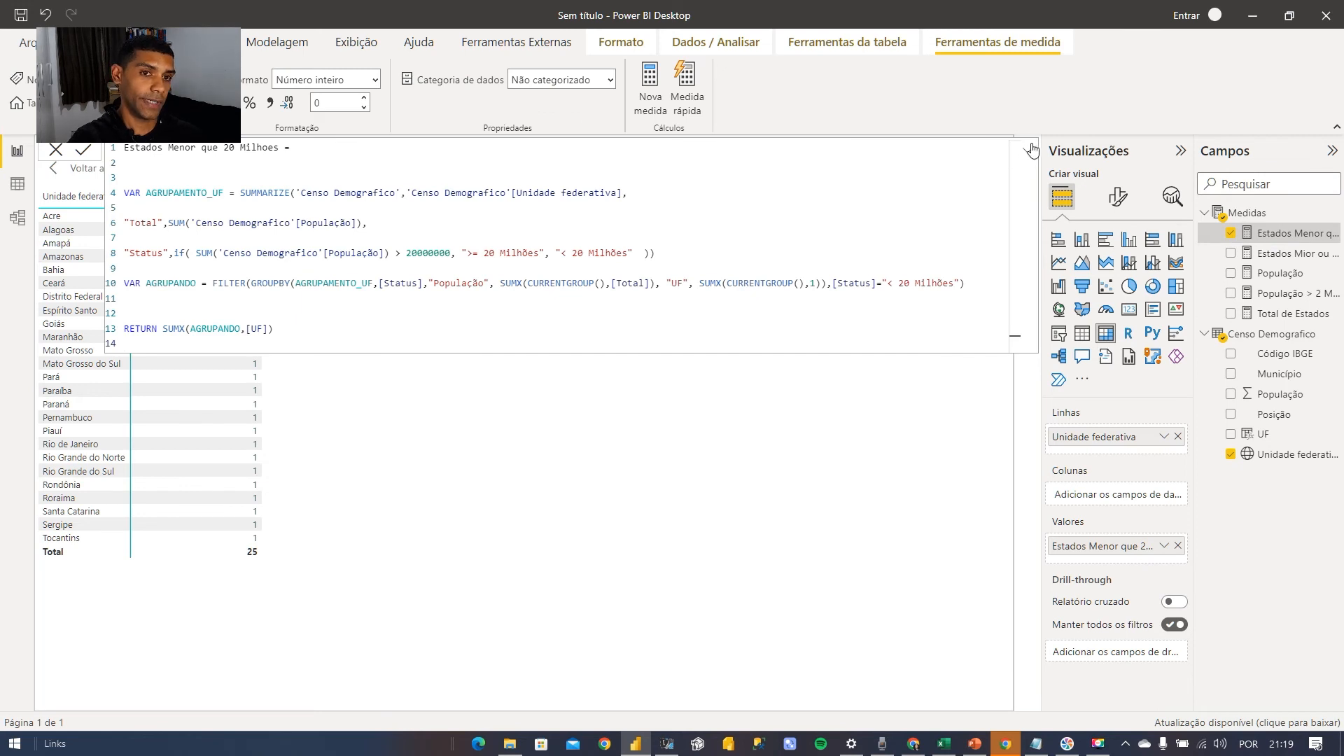
{"action": "left_click", "coordinate": [1032, 149]}
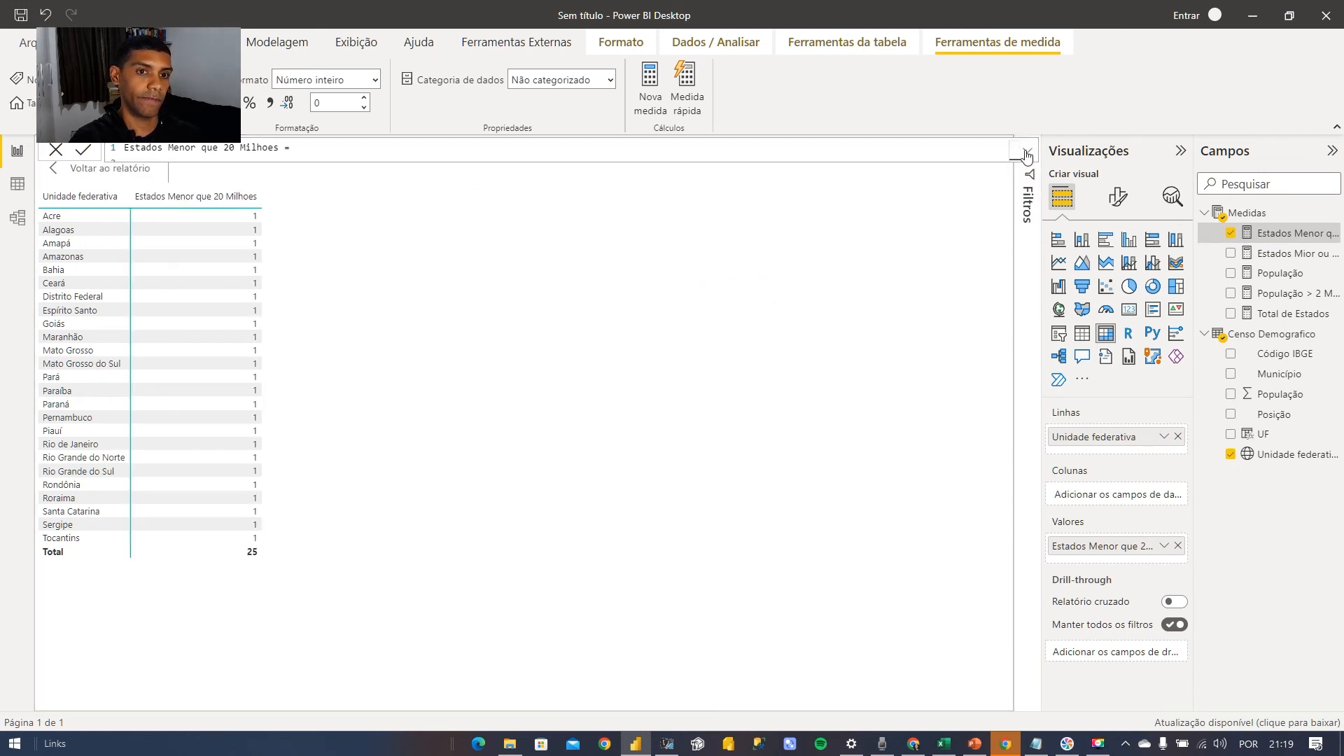
{"action": "left_click", "coordinate": [1025, 152]}
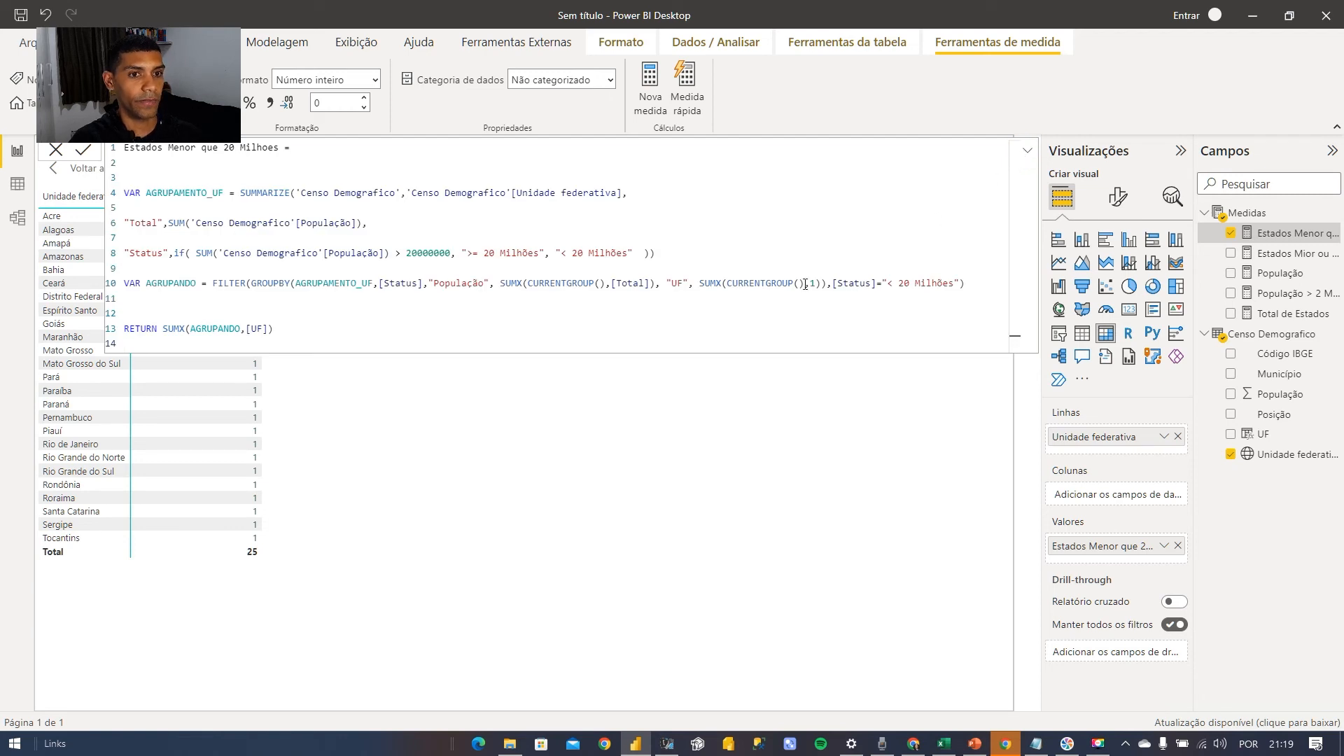
{"action": "left_click_drag", "start_coordinate": [292, 336], "coordinate": [112, 144]}
{"action": "key", "text": "ctrl+c"}
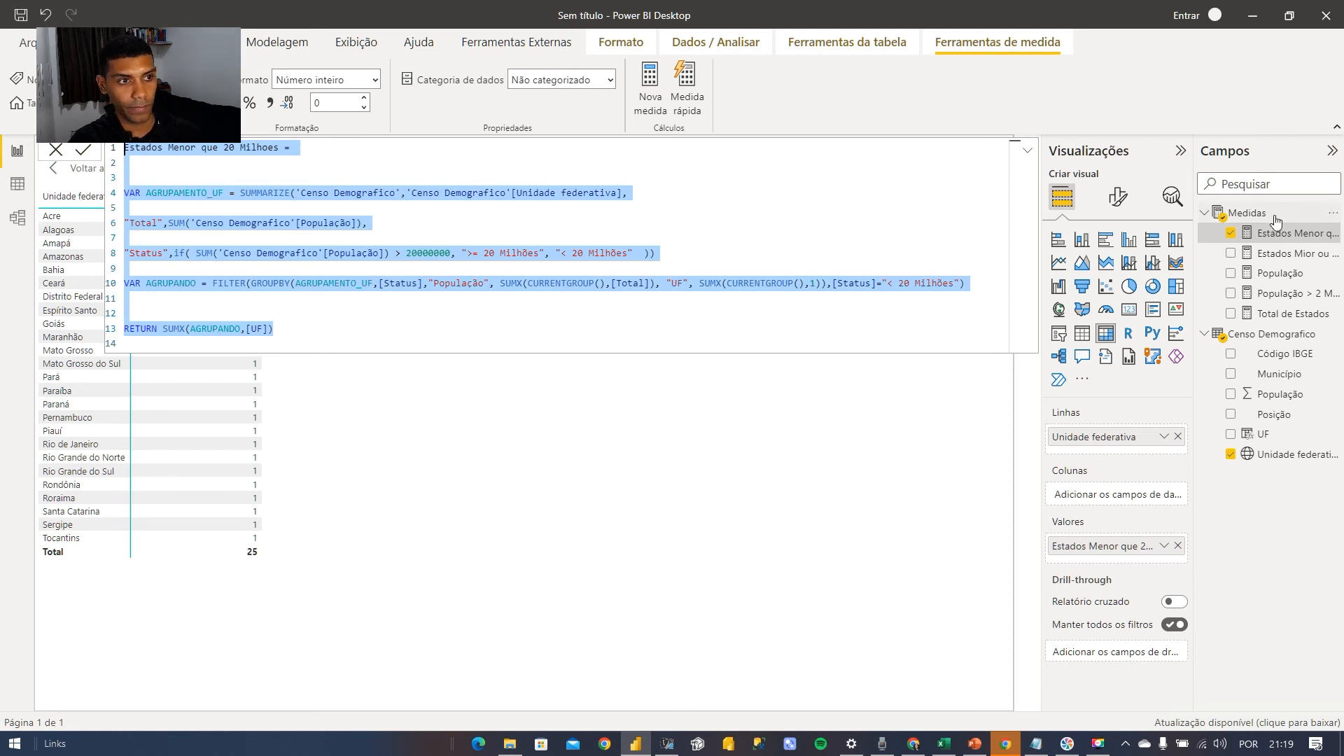
{"action": "left_click_drag", "start_coordinate": [614, 204], "coordinate": [219, 196]}
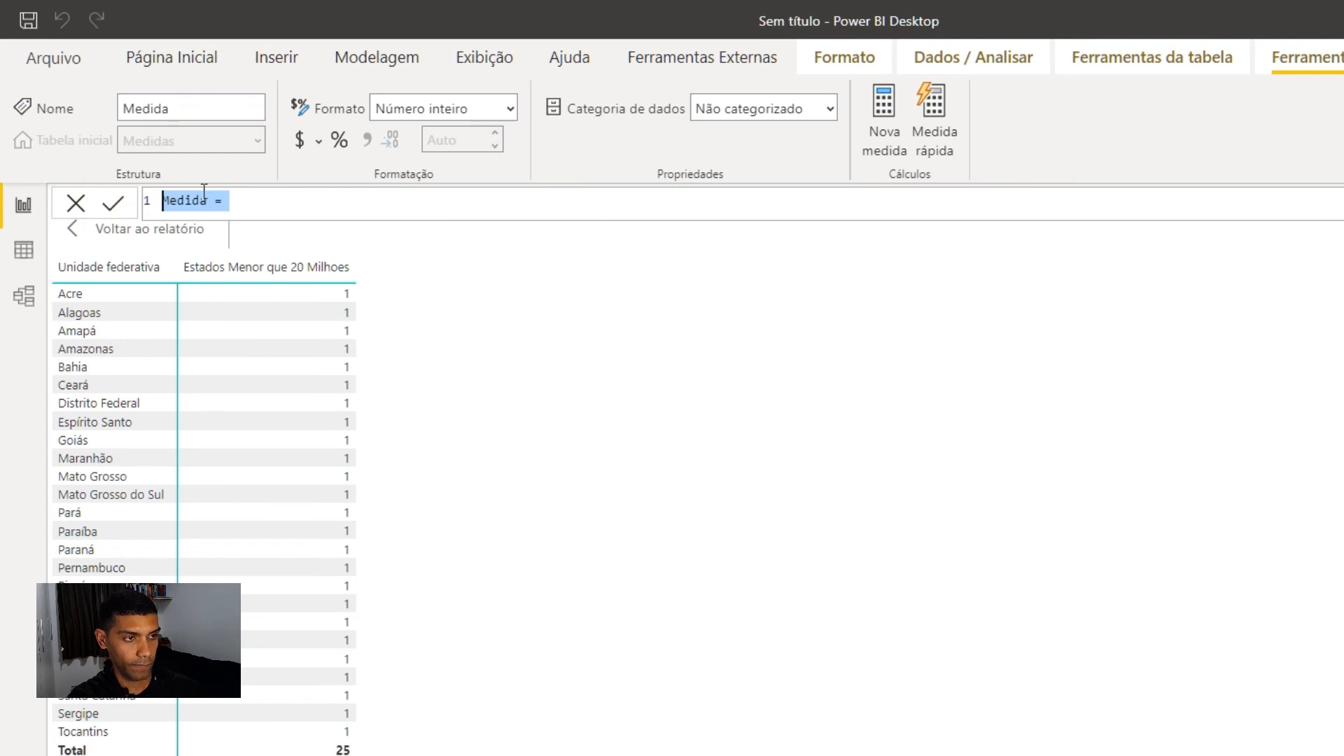
{"action": "key", "text": "ctrl+v"}
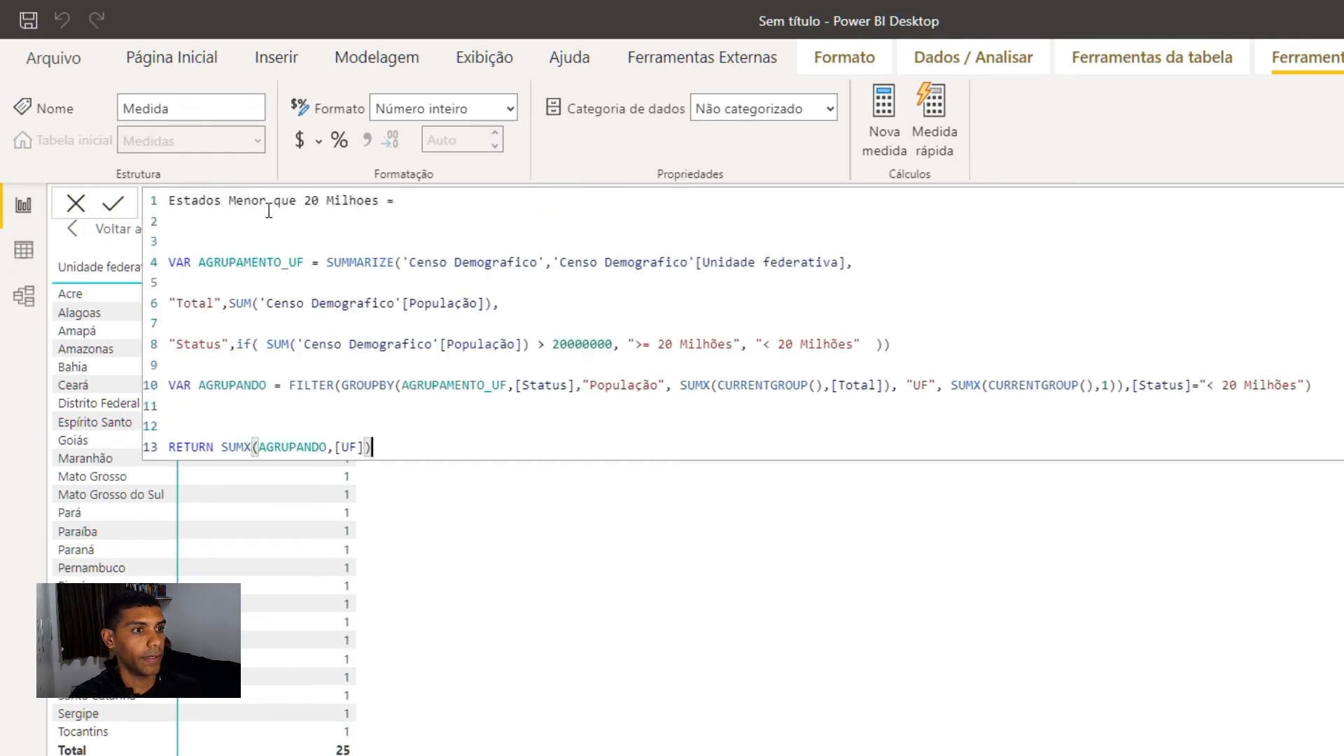
Rename the pasted measure in its formula as "População dos UF Menor que 20 Milhoes"
{"action": "left_click", "coordinate": [175, 202]}
{"action": "type", "text": "Pop"}
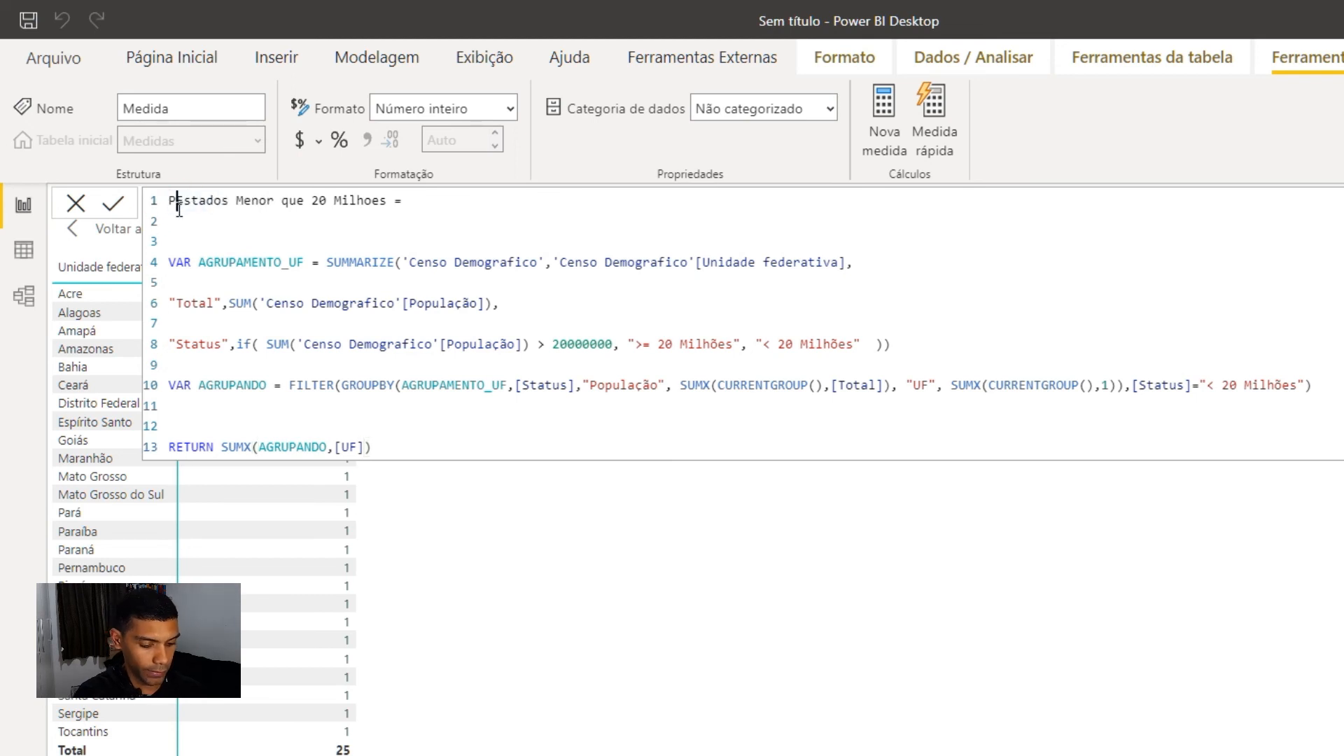
{"action": "type", "text": "ulação"}
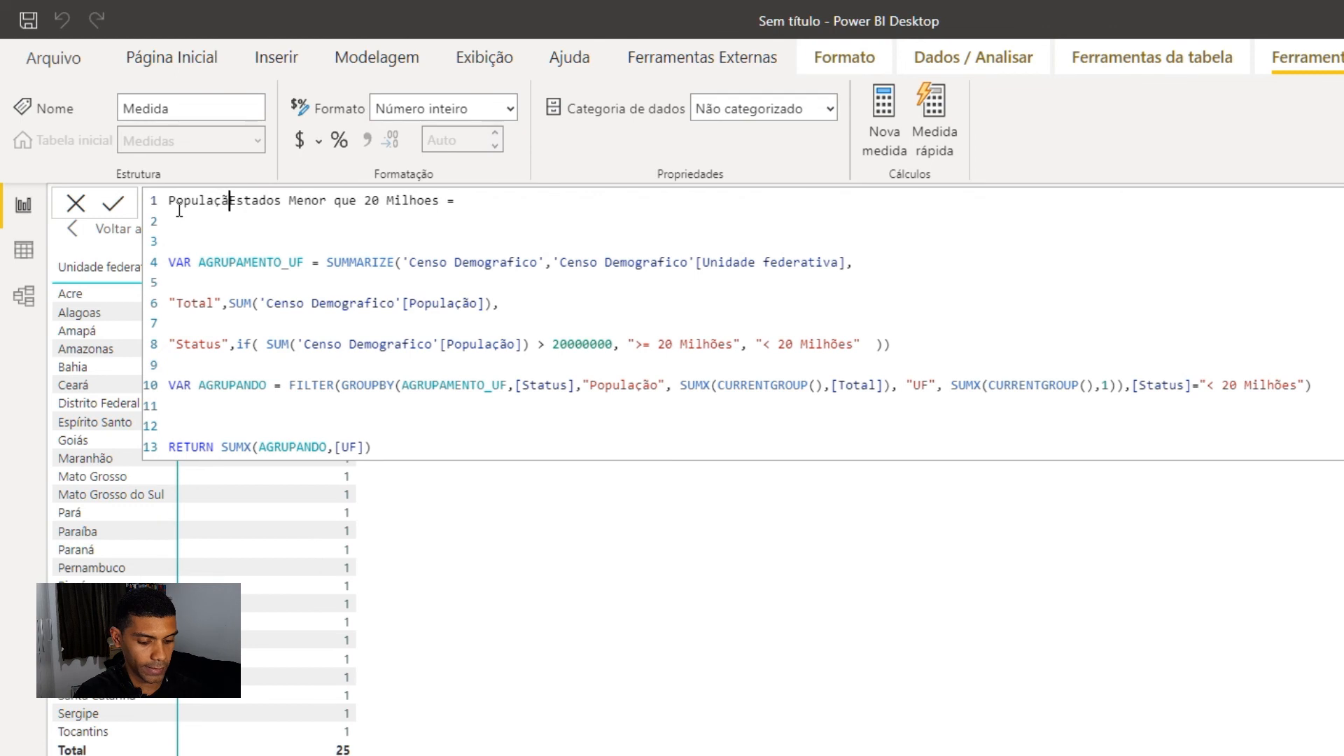
{"action": "key", "text": "Delete"}
{"action": "key", "text": "Delete"}
{"action": "key", "text": "Delete"}
{"action": "key", "text": "Delete"}
{"action": "key", "text": "Delete"}
{"action": "key", "text": "Delete"}
{"action": "key", "text": "Delete"}
{"action": "key", "text": "Delete"}
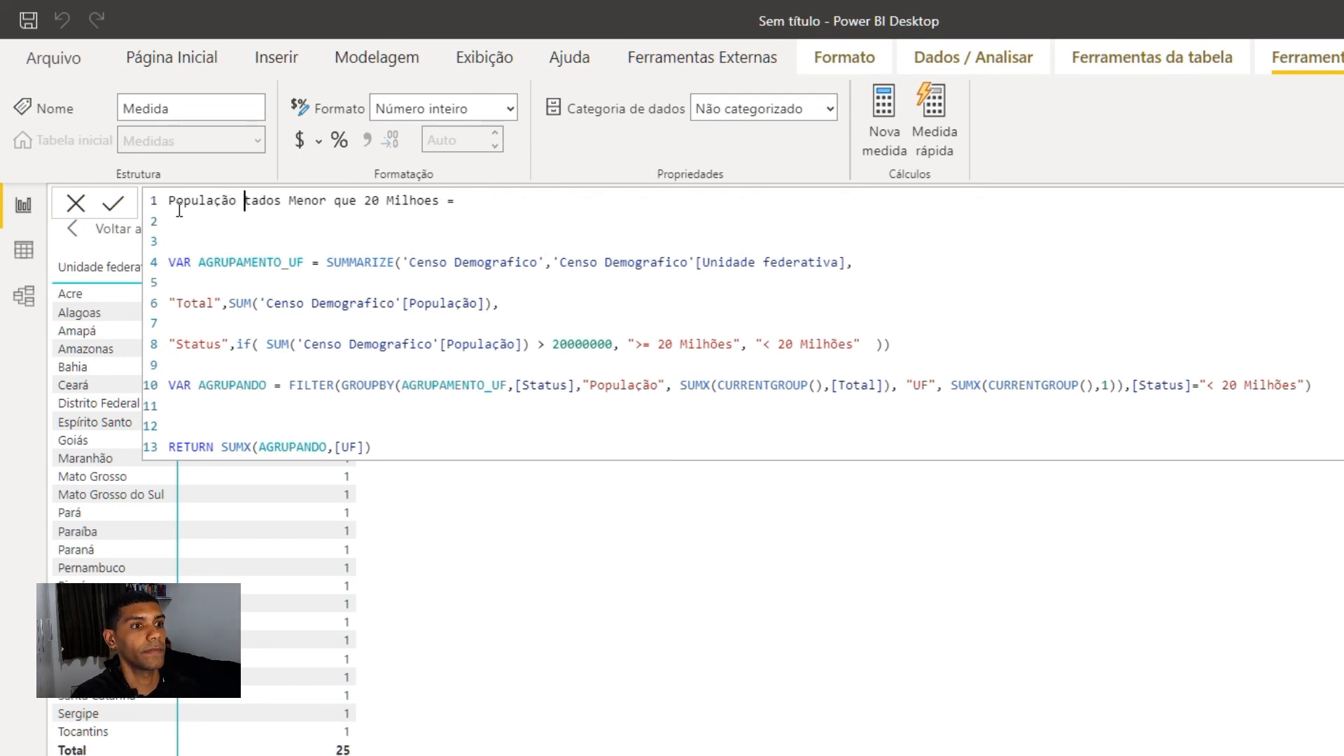
{"action": "type", "text": "dos "}
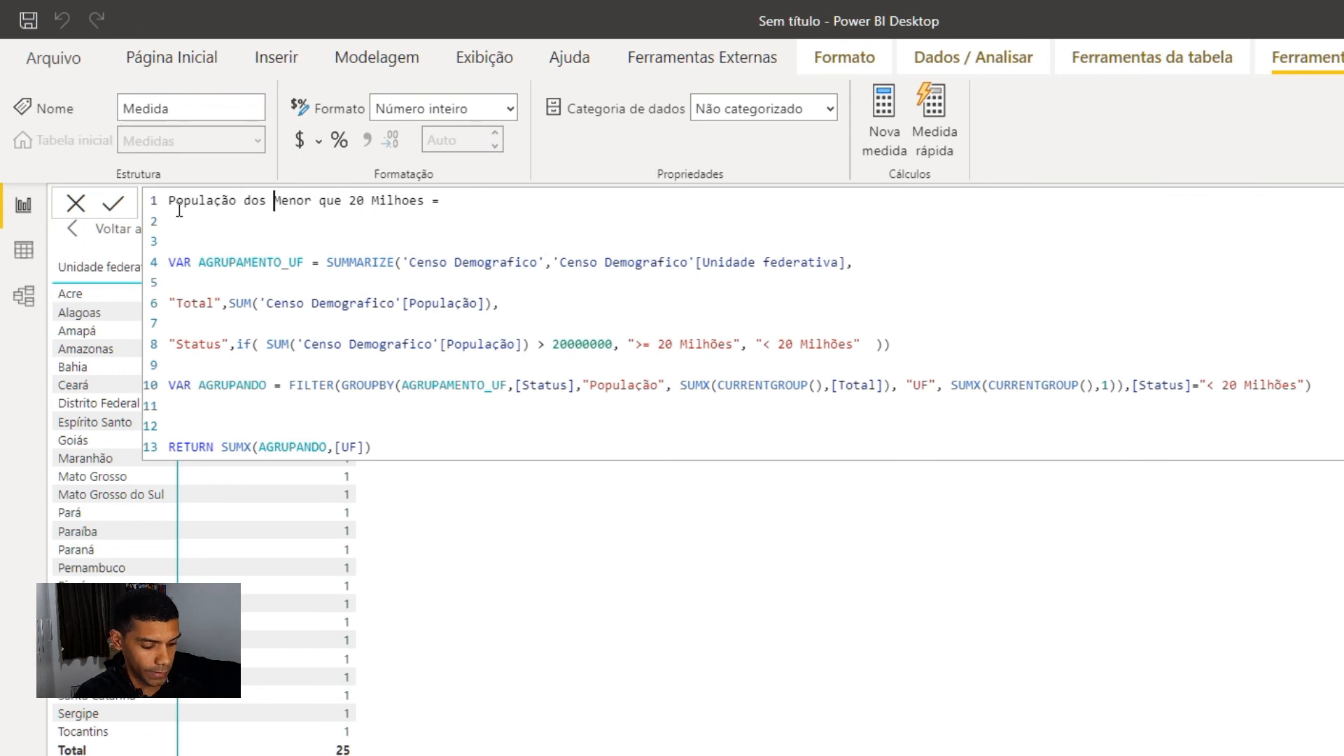
{"action": "type", "text": "UF"}
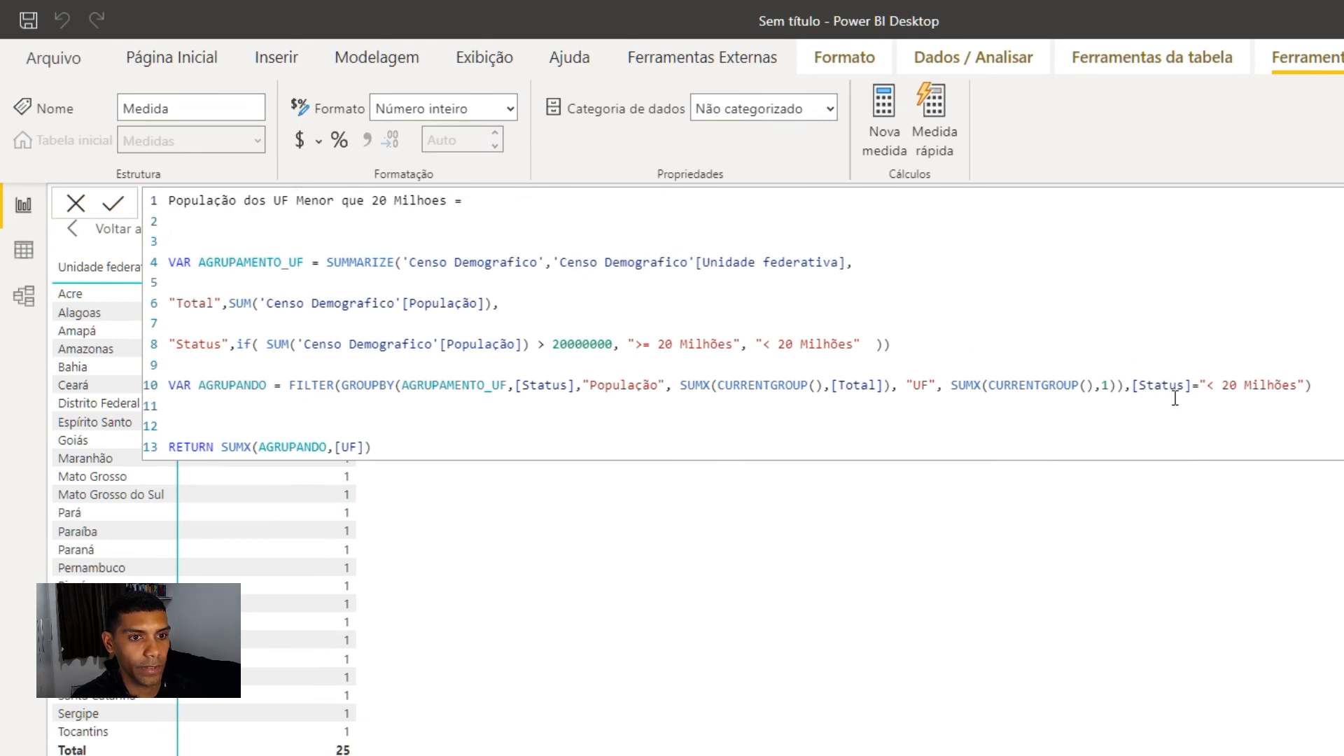
Change the RETURN expression to SUMX(AGRUPANDO,[População]), commit the measure and add it to the matrix values
{"action": "left_click", "coordinate": [359, 447]}
{"action": "type", "text": ")"}
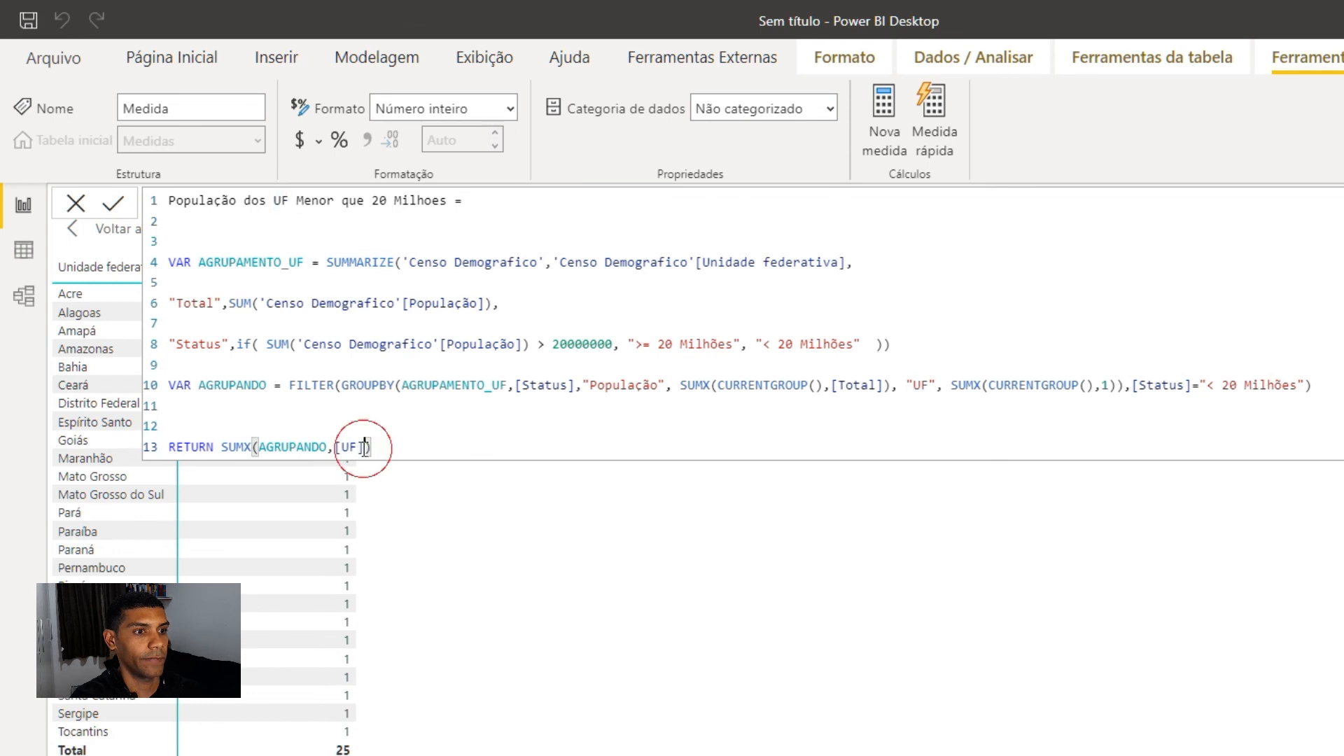
{"action": "key", "text": "BackSpace"}
{"action": "key", "text": "BackSpace"}
{"action": "key", "text": "BackSpace"}
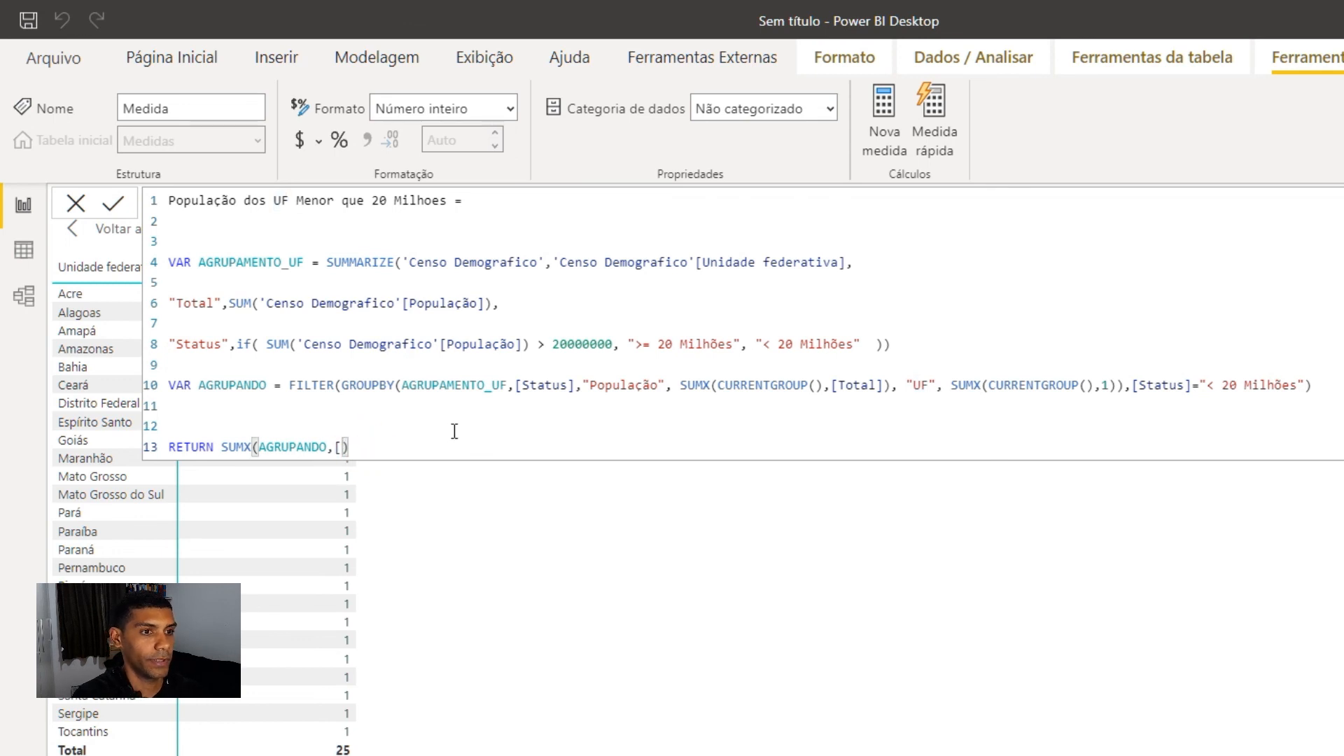
{"action": "left_click_drag", "start_coordinate": [663, 391], "coordinate": [592, 389]}
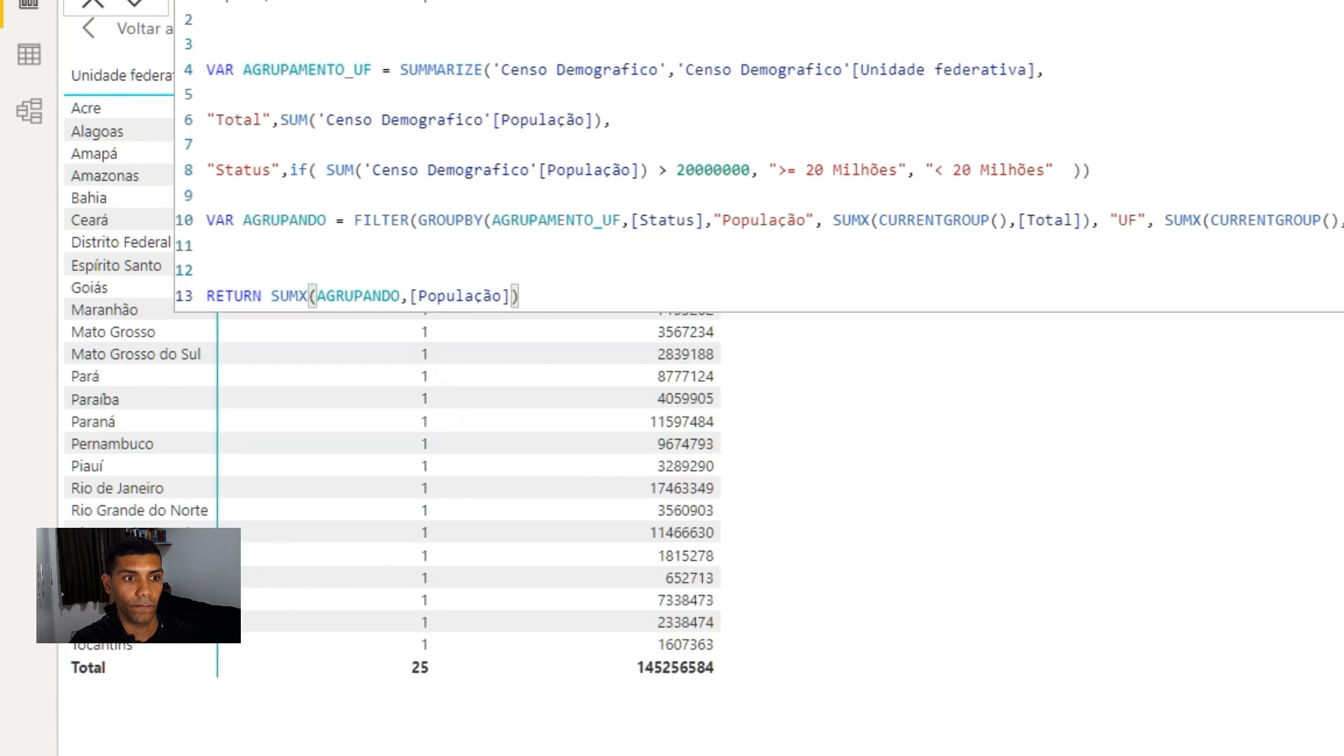
Collapse the formula editor and sort the matrix by População dos UF Menor que 20 Milhoes in descending order
{"action": "left_click", "coordinate": [1338, 4]}
{"action": "left_click", "coordinate": [613, 91]}
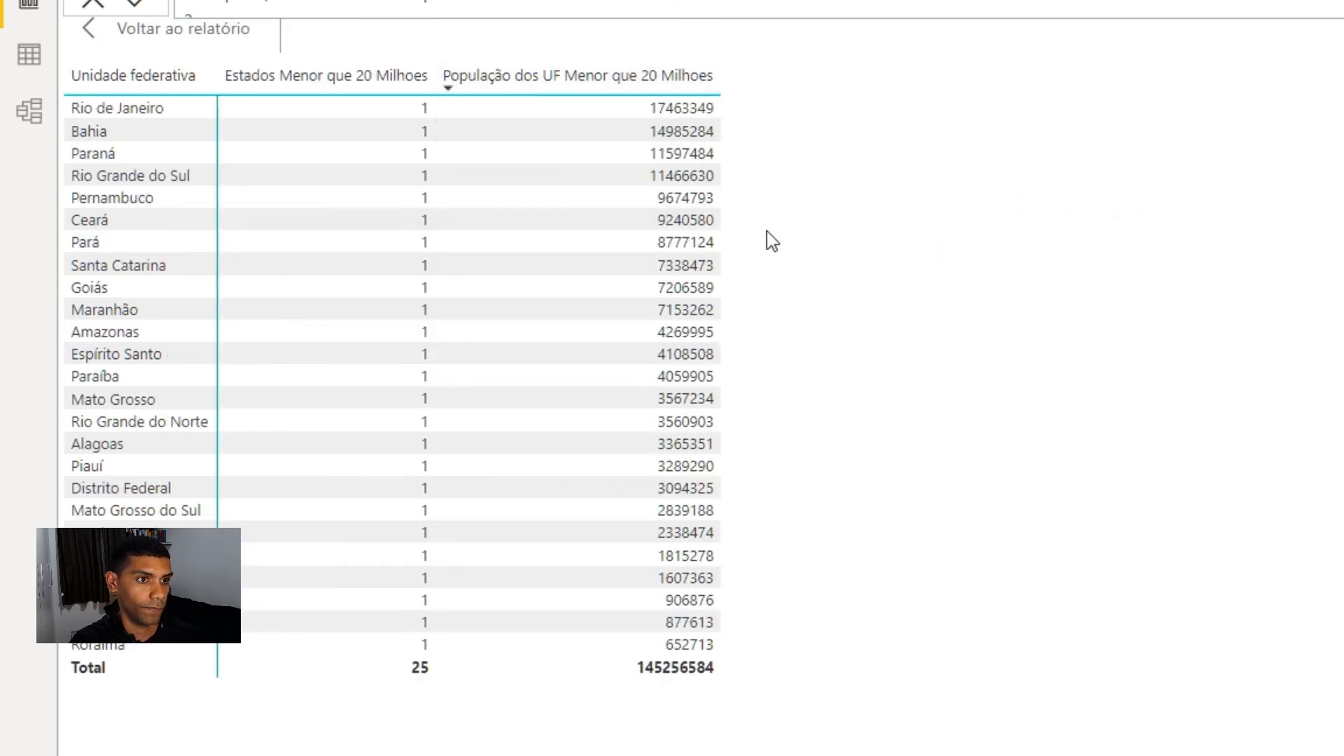